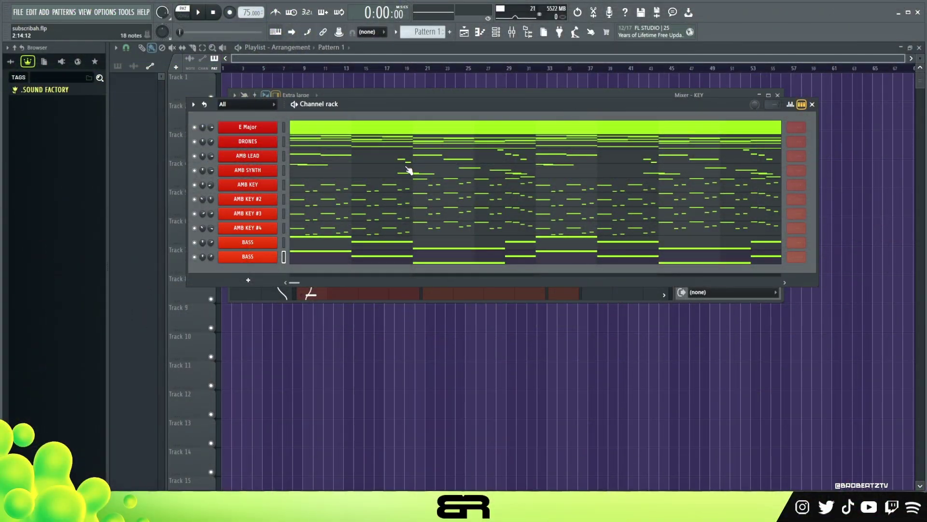
Step: Preview the ambient chord pattern, then bring the mixer forward and solo track 5 during playback
{"action": "key", "text": "space"}
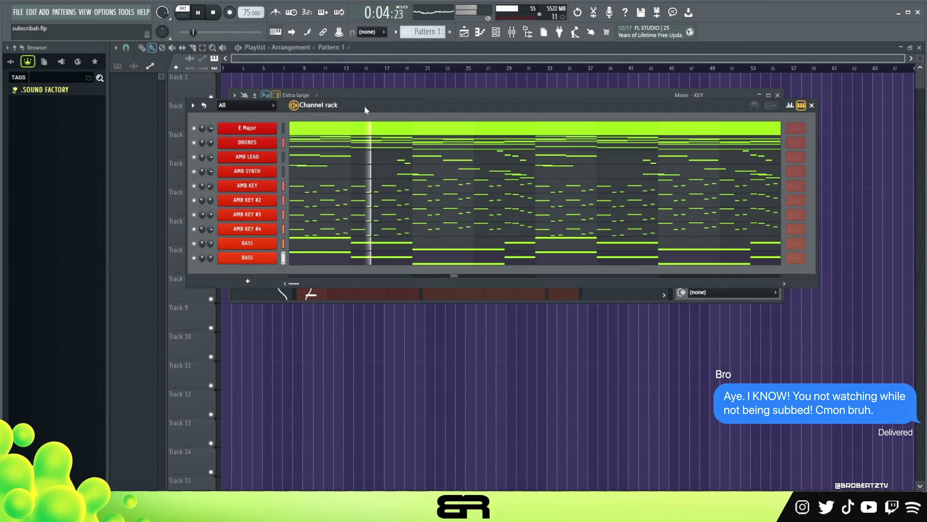
{"action": "key", "text": "space"}
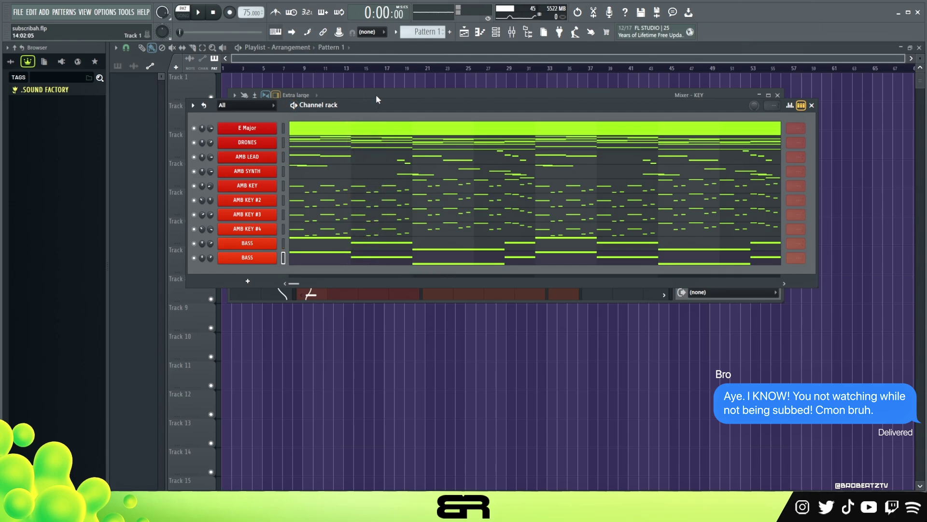
{"action": "left_click", "coordinate": [376, 94]}
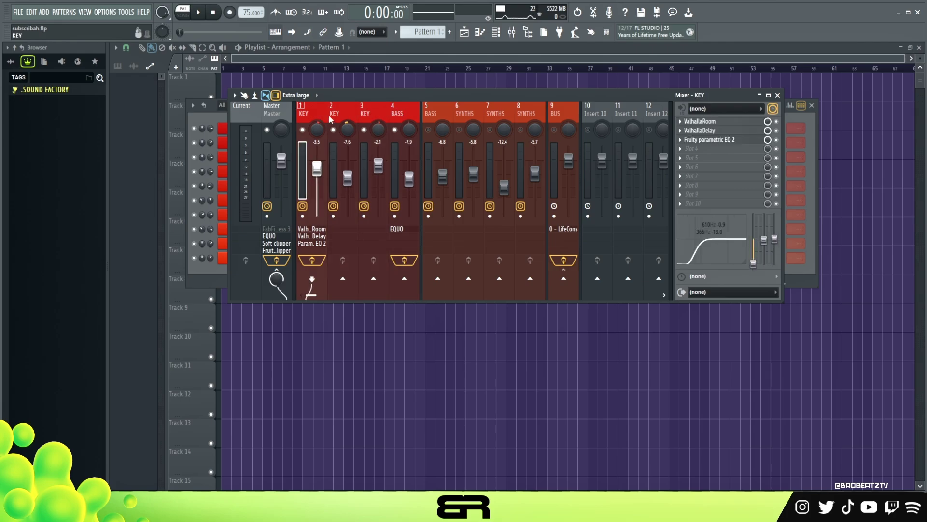
{"action": "right_click", "coordinate": [429, 131]}
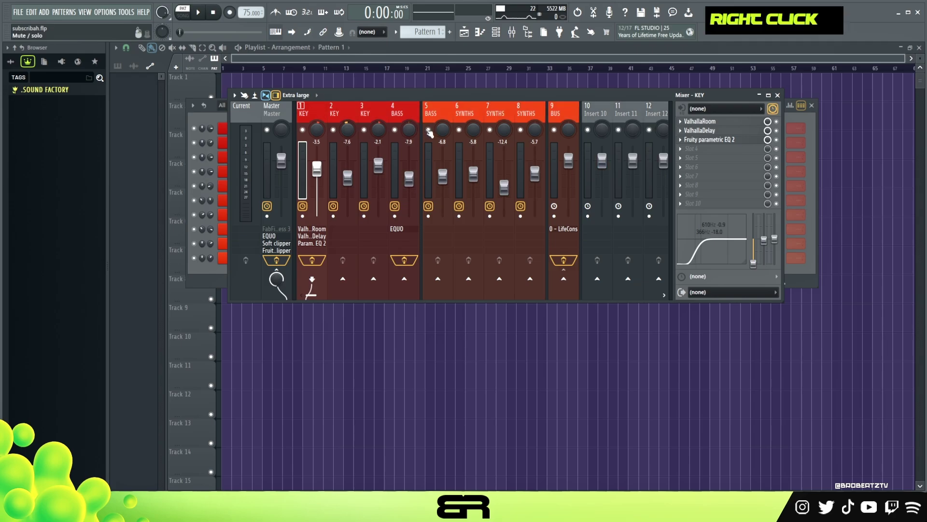
{"action": "key", "text": "space"}
{"action": "key", "text": "space"}
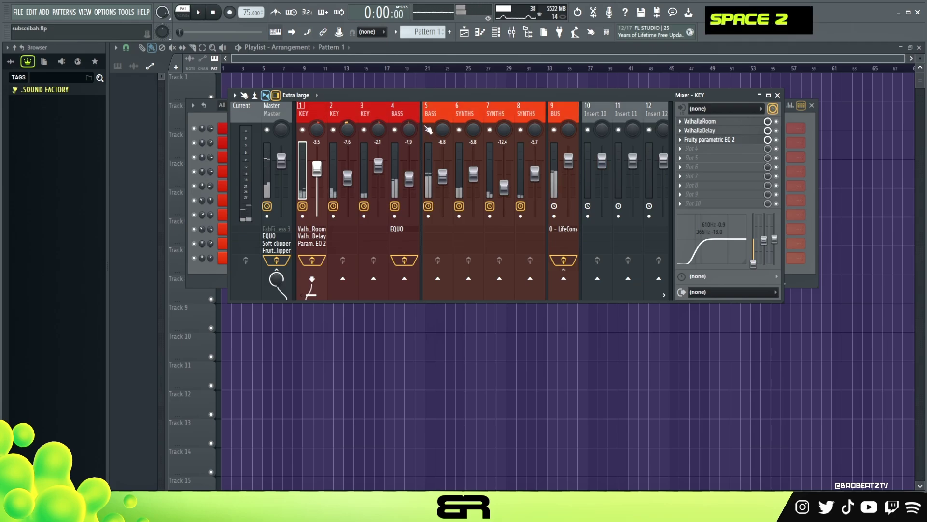
Step: Solo BASS on insert 4, then solo KEY and check its effects and ValhallaRoom reverb
{"action": "right_click", "coordinate": [394, 130]}
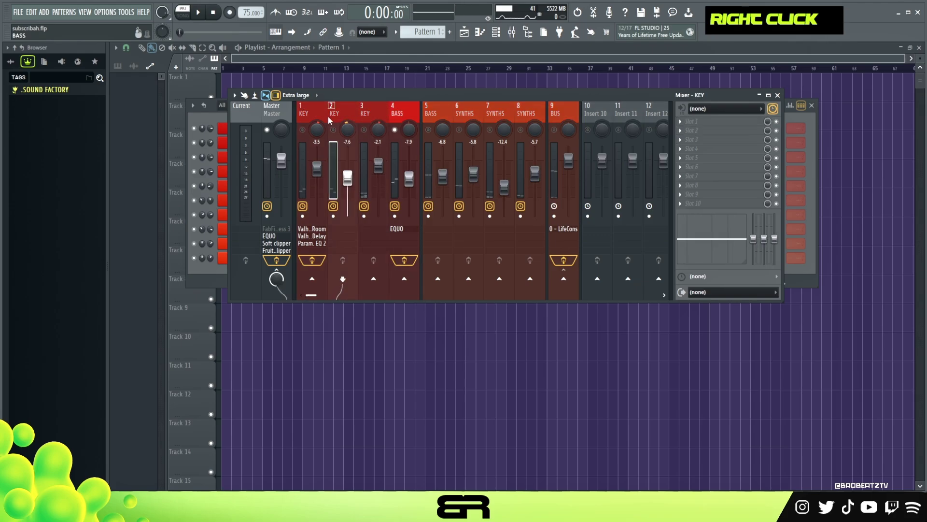
{"action": "key", "text": "Left"}
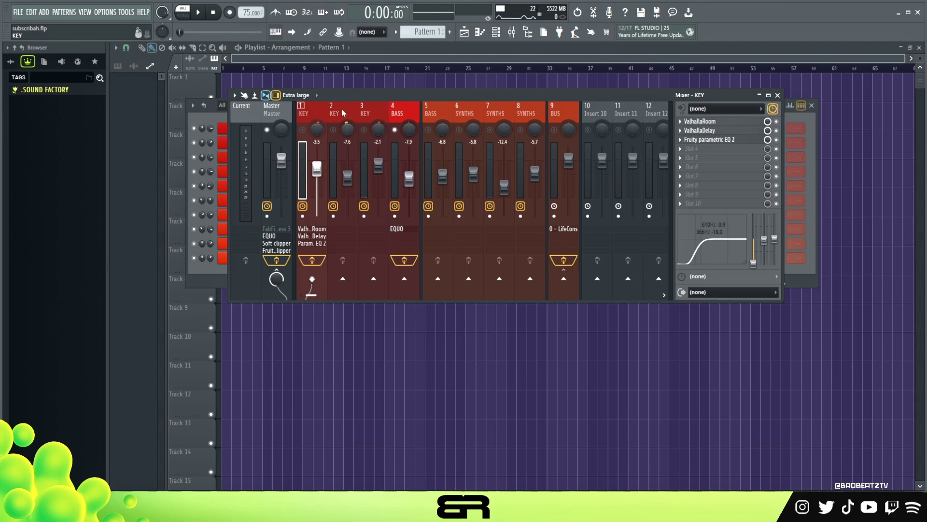
{"action": "left_click", "coordinate": [343, 112]}
{"action": "left_click", "coordinate": [321, 112]}
{"action": "right_click", "coordinate": [777, 121]}
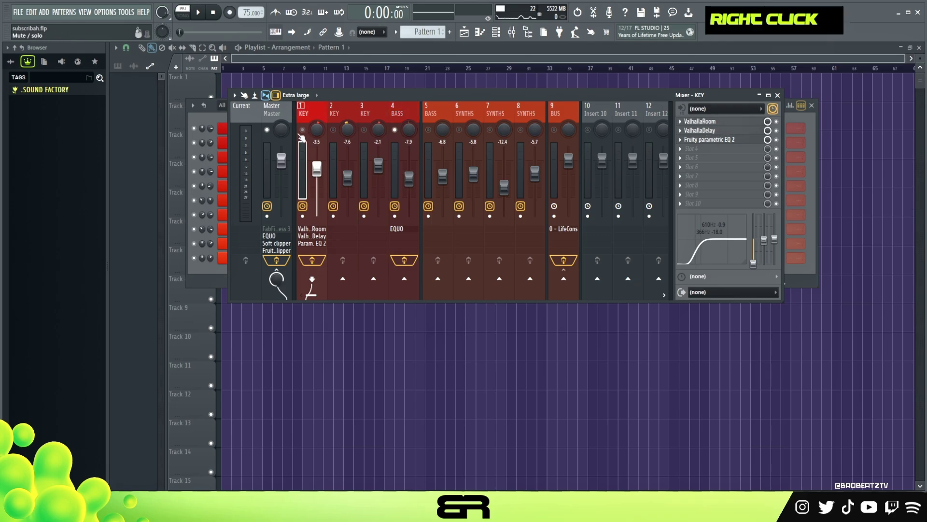
{"action": "key", "text": "space"}
{"action": "double_click", "coordinate": [777, 123]}
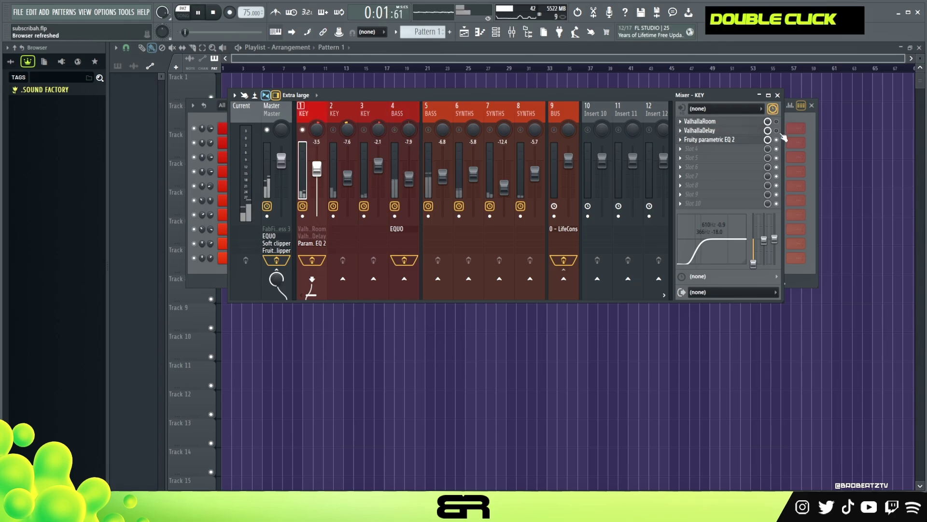
{"action": "key", "text": "space"}
{"action": "left_click", "coordinate": [717, 121]}
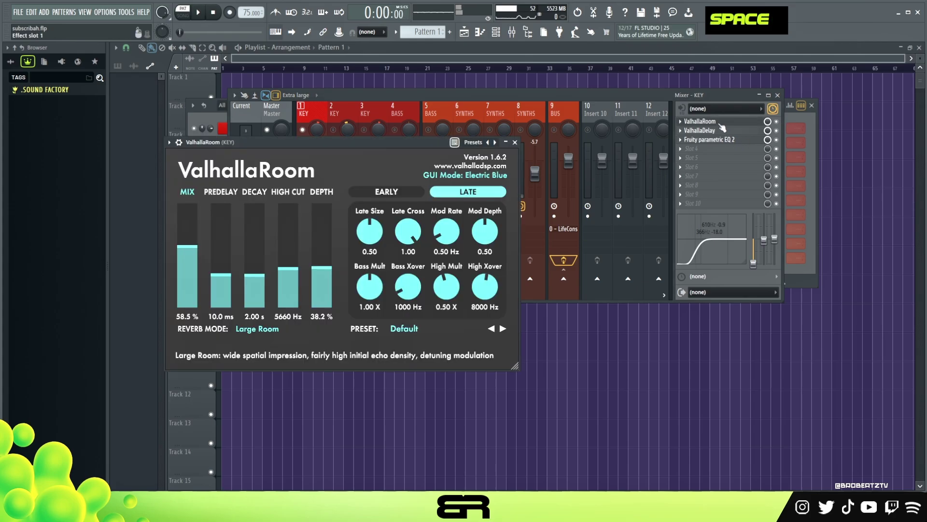
{"action": "double_click", "coordinate": [723, 133]}
{"action": "double_click", "coordinate": [721, 140]}
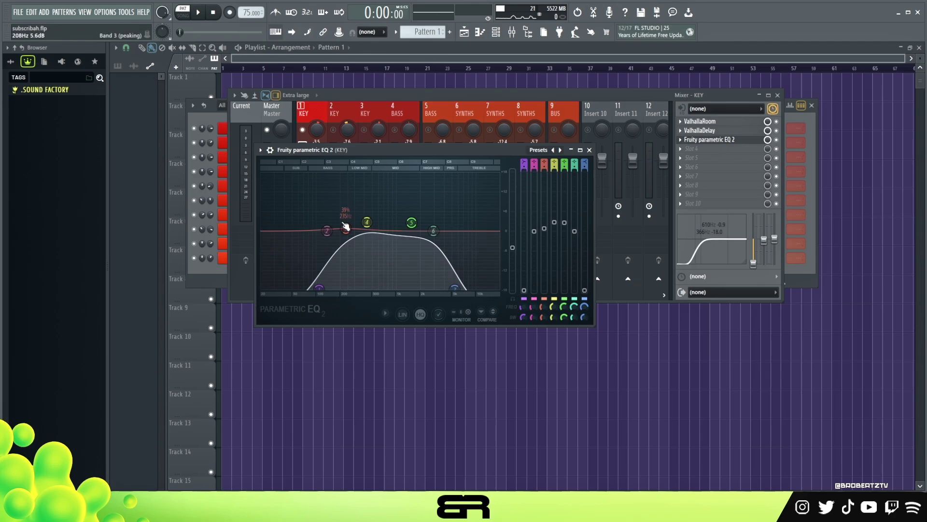
{"action": "left_click", "coordinate": [588, 149]}
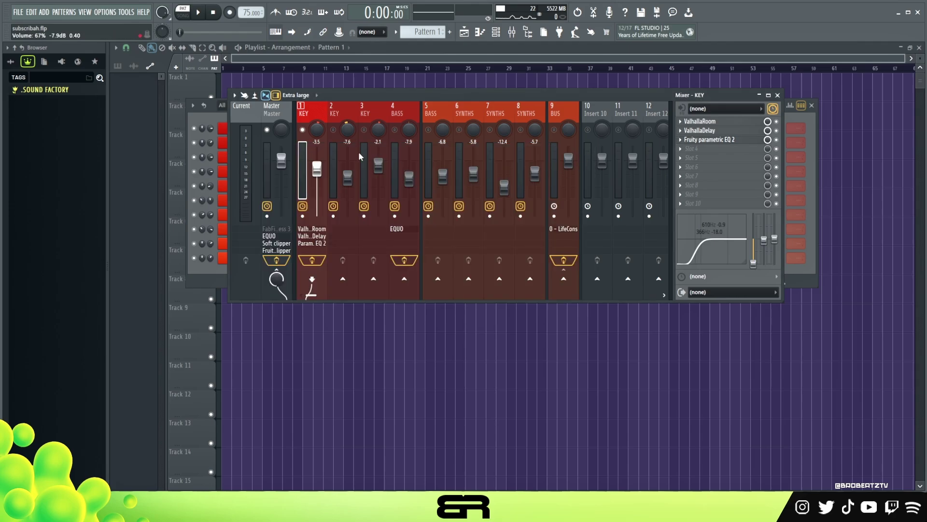
Step: Select the second KEY track and the BASS track, auditioning them with short playback runs
{"action": "left_click", "coordinate": [338, 134], "text": "ctrl"}
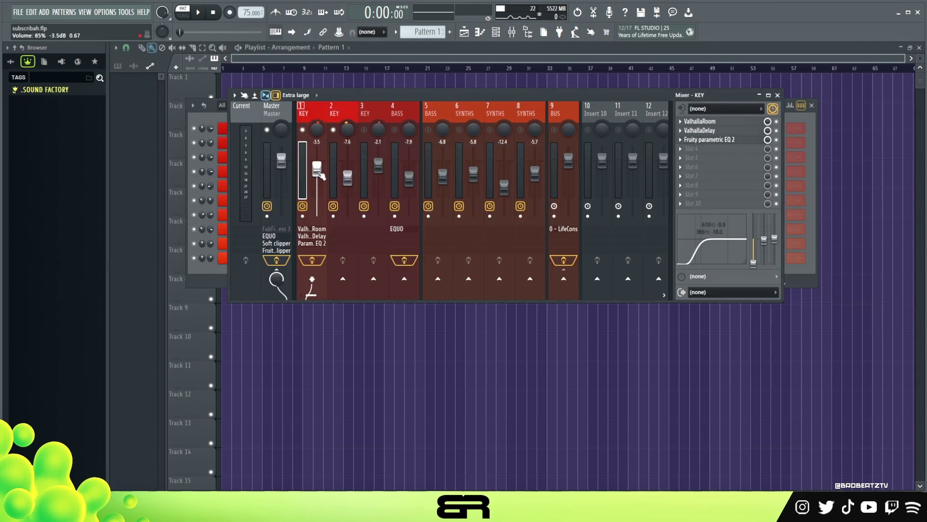
{"action": "key", "text": "space"}
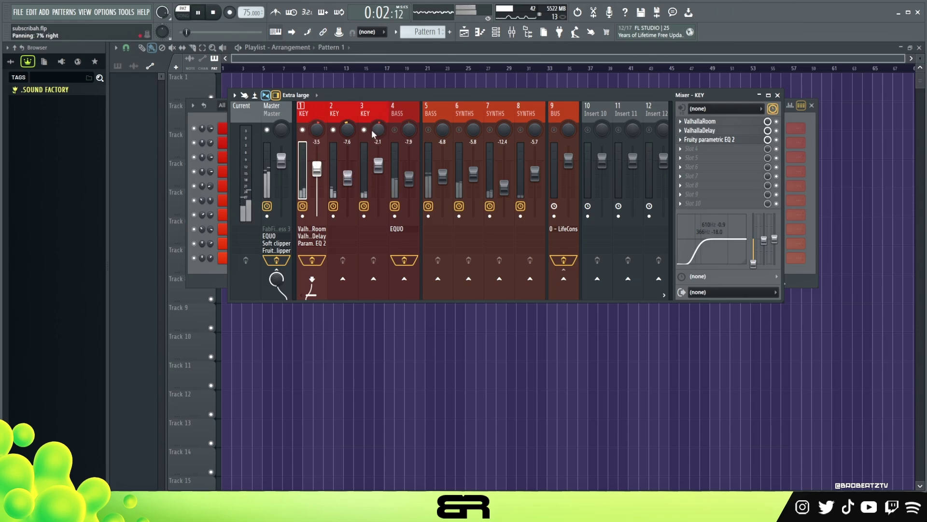
{"action": "double_click", "coordinate": [399, 128]}
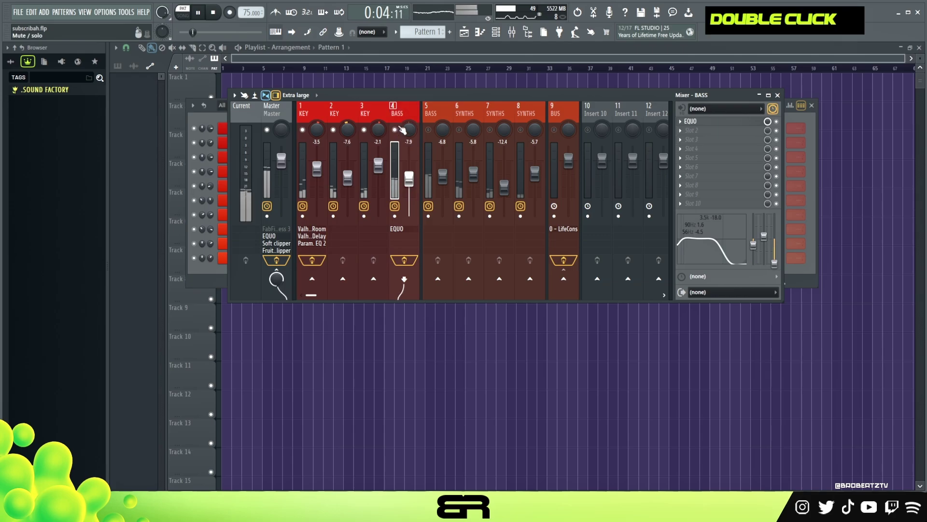
{"action": "key", "text": "space"}
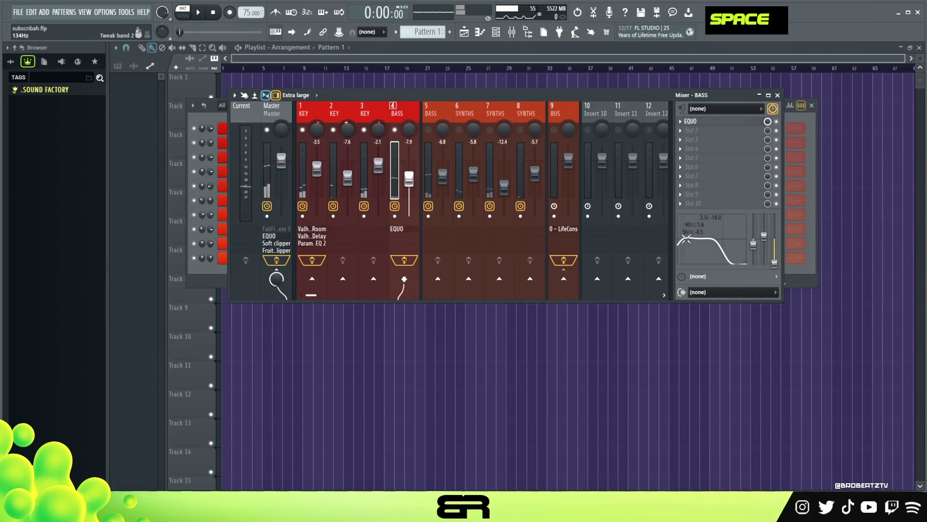
{"action": "key", "text": "space"}
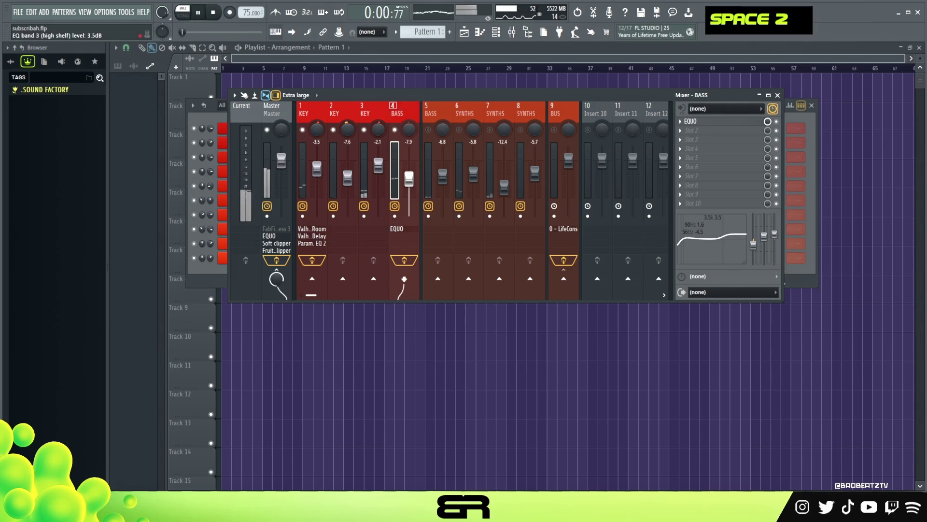
{"action": "key", "text": "space"}
Step: Inspect and close the BASS EQUO equalizer, then bring up track 5's options
{"action": "left_click", "coordinate": [713, 127]}
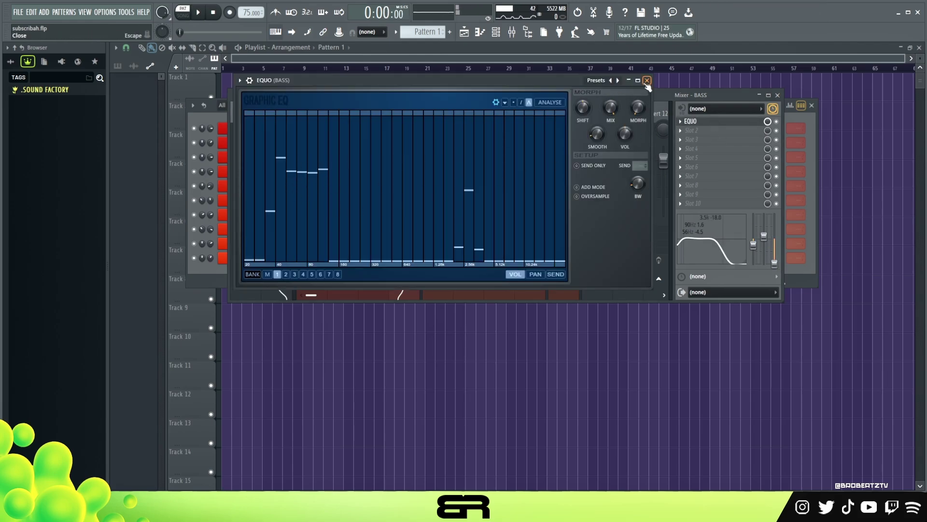
{"action": "left_click", "coordinate": [648, 79]}
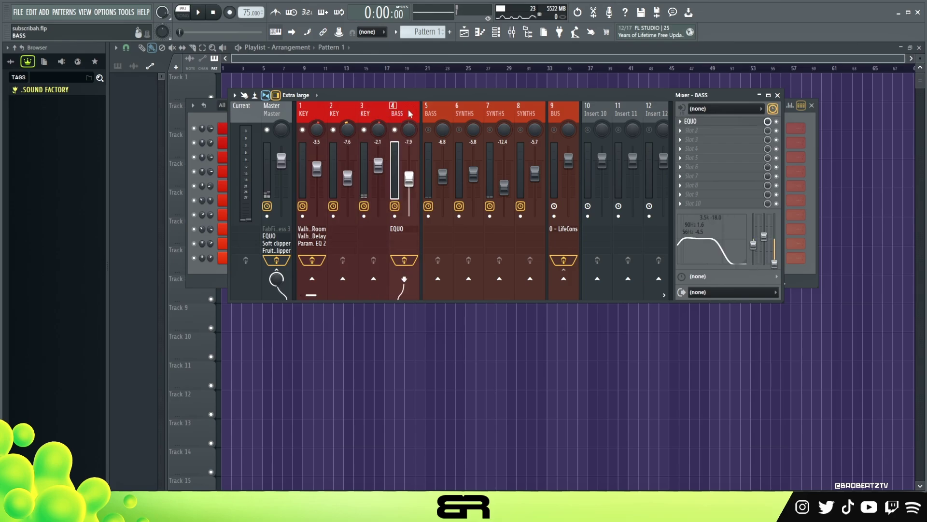
{"action": "right_click", "coordinate": [437, 132]}
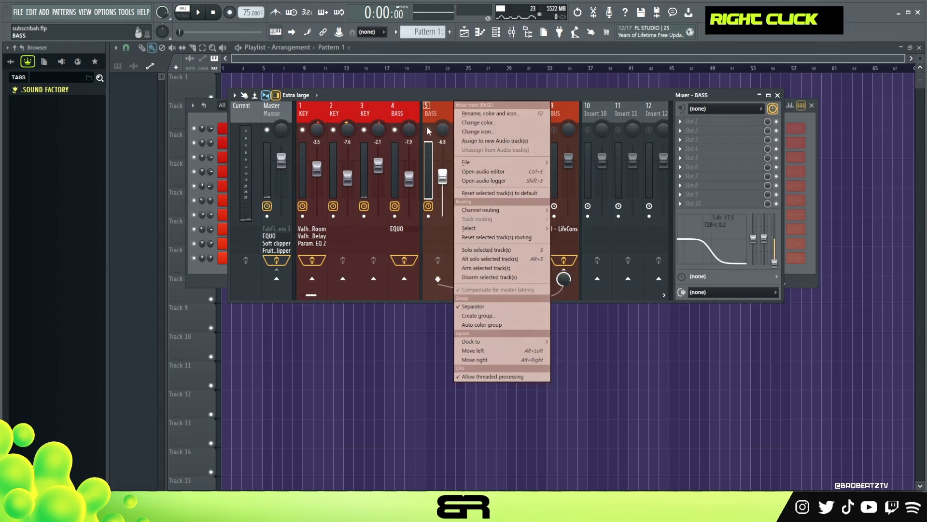
Step: Select the BUS track on insert 9 and open its LifeLine console effect
{"action": "left_click", "coordinate": [430, 131]}
{"action": "double_click", "coordinate": [500, 131]}
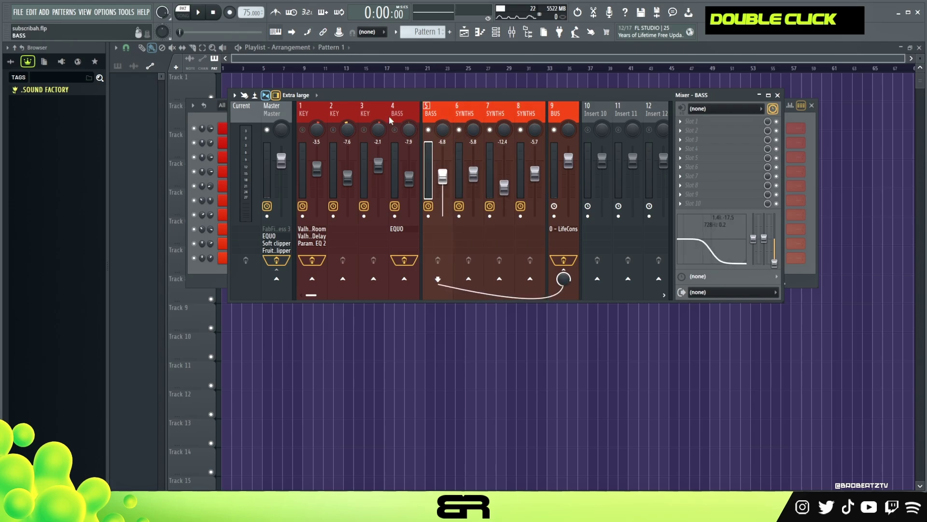
{"action": "left_click", "coordinate": [562, 113]}
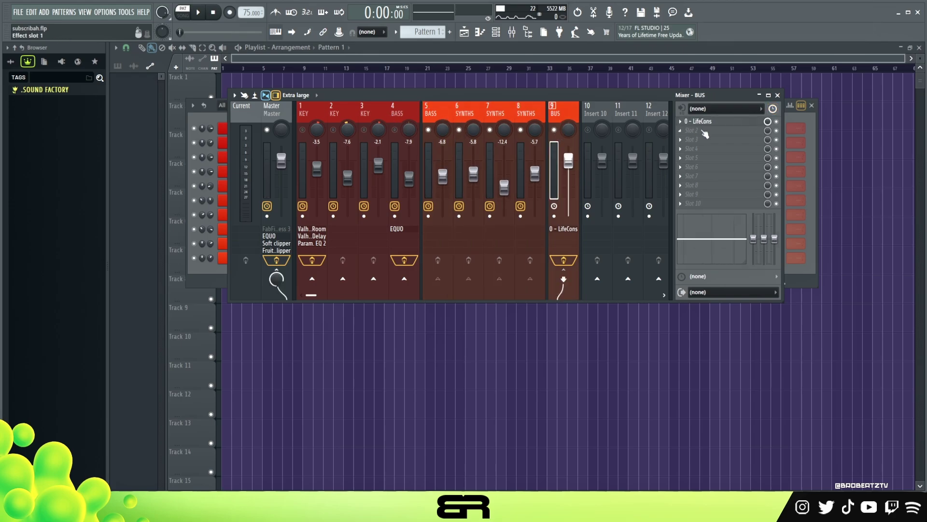
{"action": "left_click", "coordinate": [703, 122]}
{"action": "left_click_drag", "start_coordinate": [607, 102], "coordinate": [574, 108]}
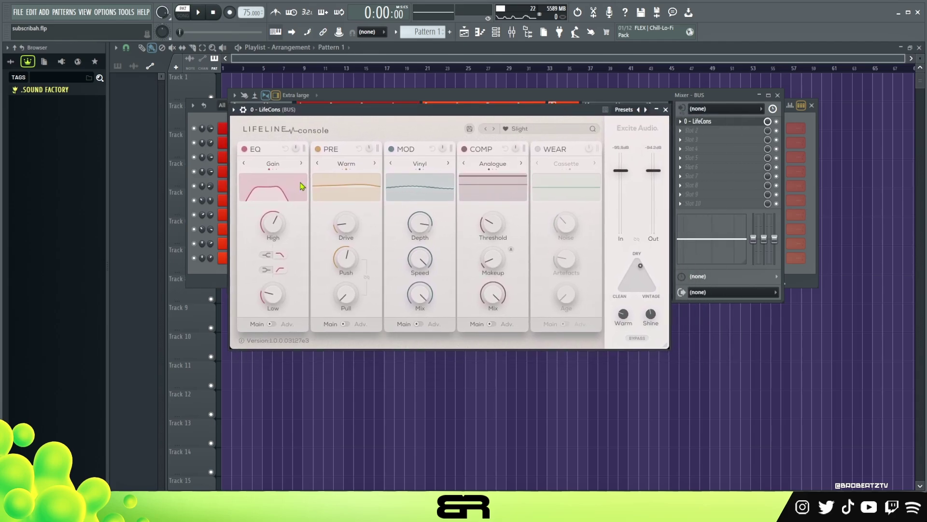
Step: Audition the bus with the console's EQ module toggled off and on, then close LifeLine
{"action": "key", "text": "space"}
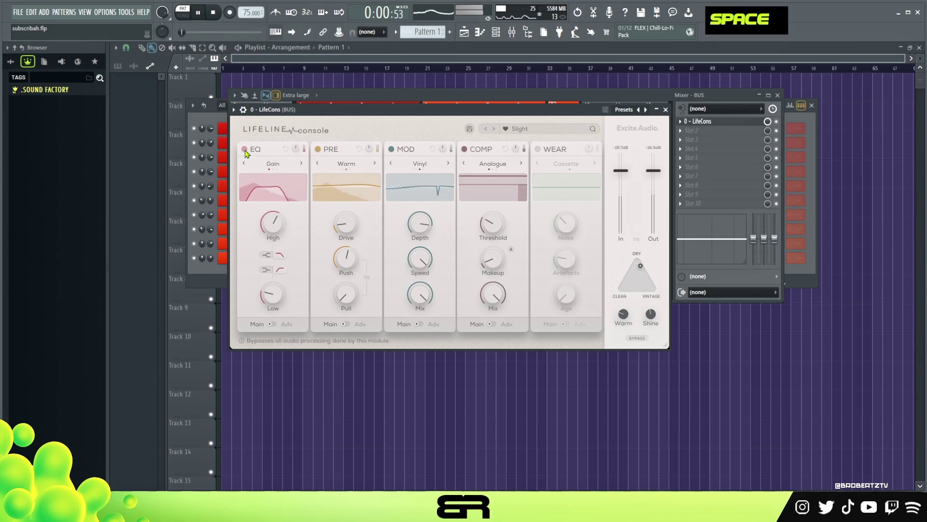
{"action": "double_click", "coordinate": [246, 149]}
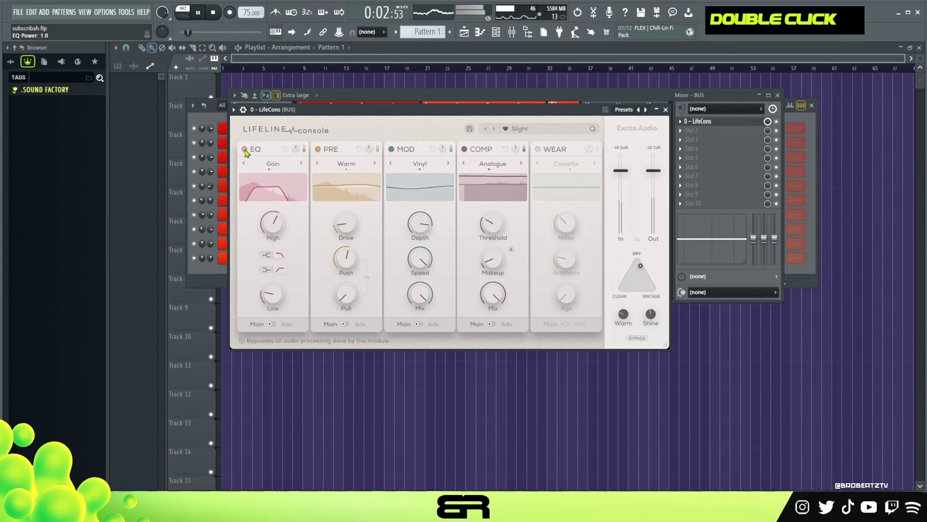
{"action": "key", "text": "space"}
{"action": "left_click", "coordinate": [666, 109]}
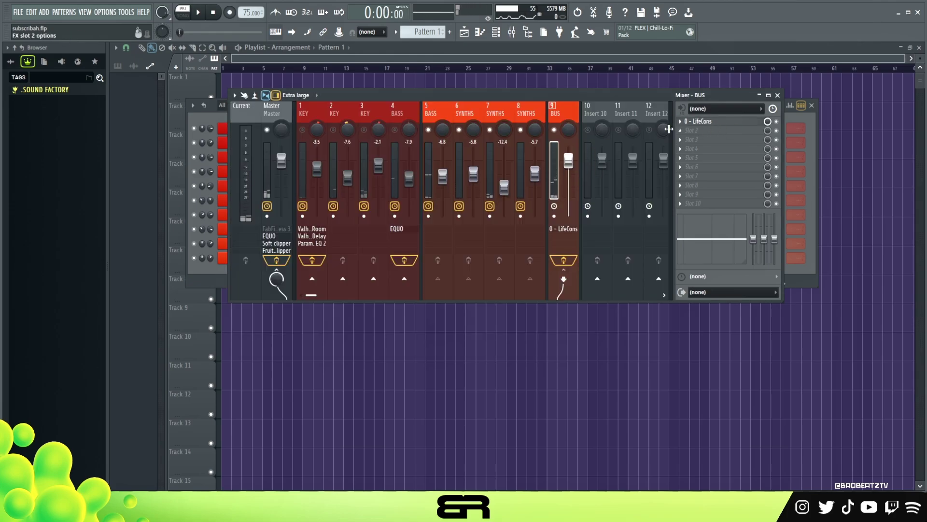
Step: Step through SYNTHS and BASS to the Master channel, inspecting and closing its FabFilter Timeless 3
{"action": "left_click", "coordinate": [535, 118]}
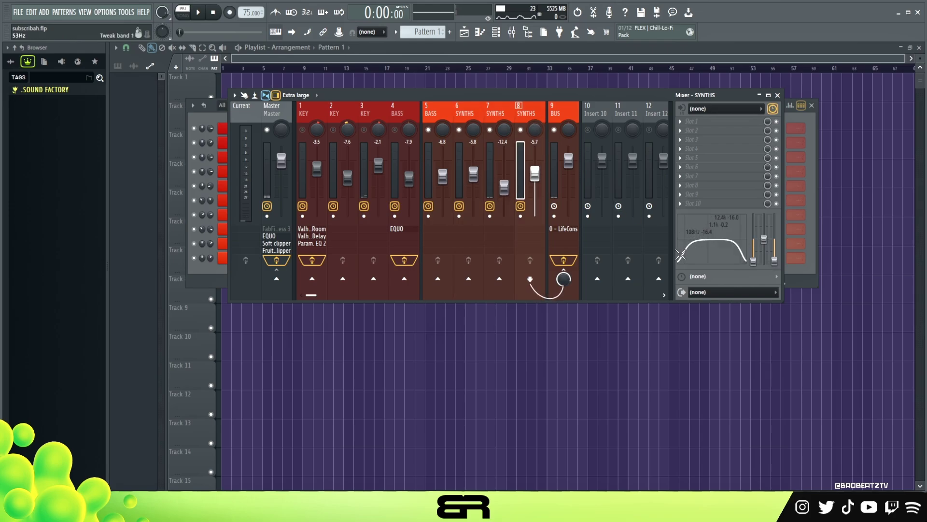
{"action": "left_click", "coordinate": [447, 124]}
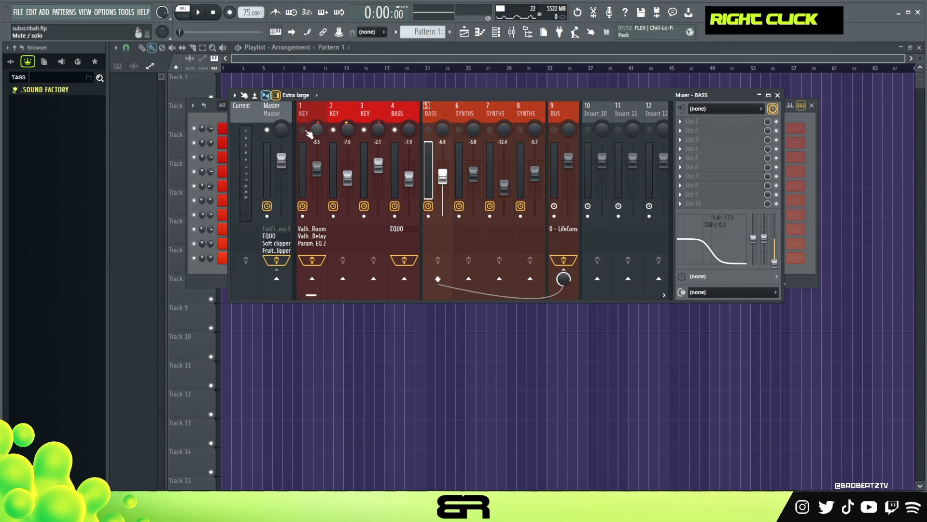
{"action": "left_click", "coordinate": [286, 116]}
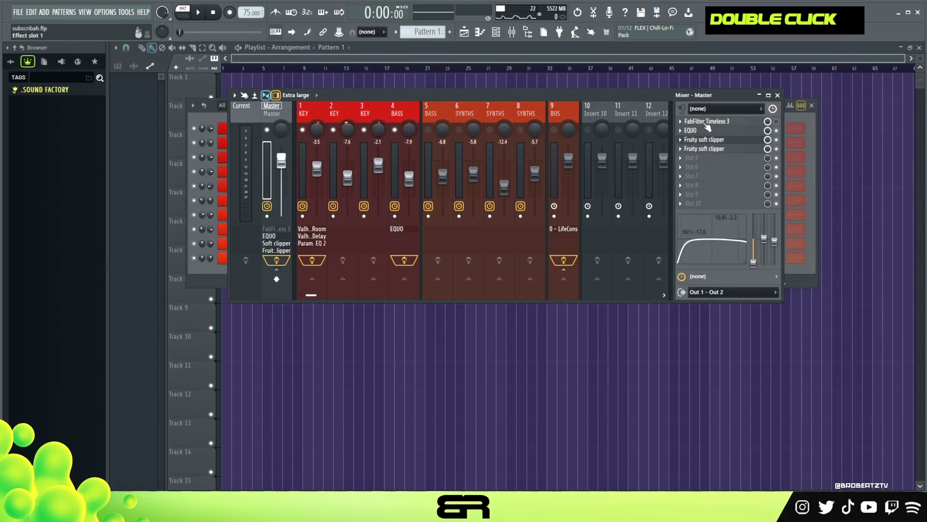
{"action": "double_click", "coordinate": [706, 122]}
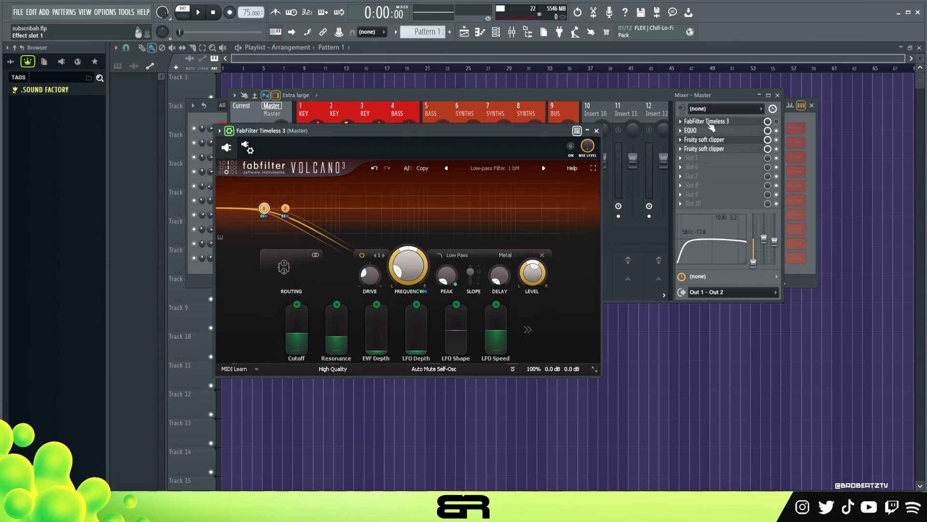
{"action": "left_click", "coordinate": [712, 127]}
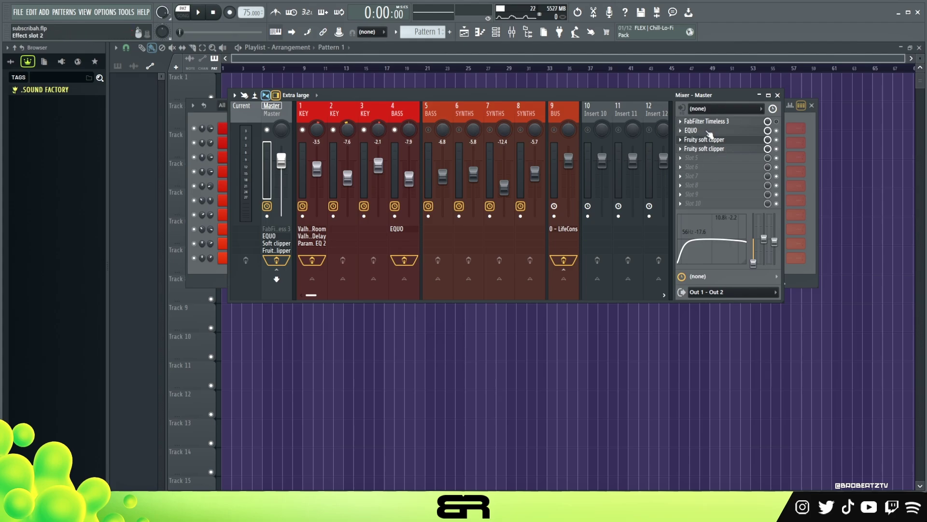
{"action": "left_click", "coordinate": [709, 132]}
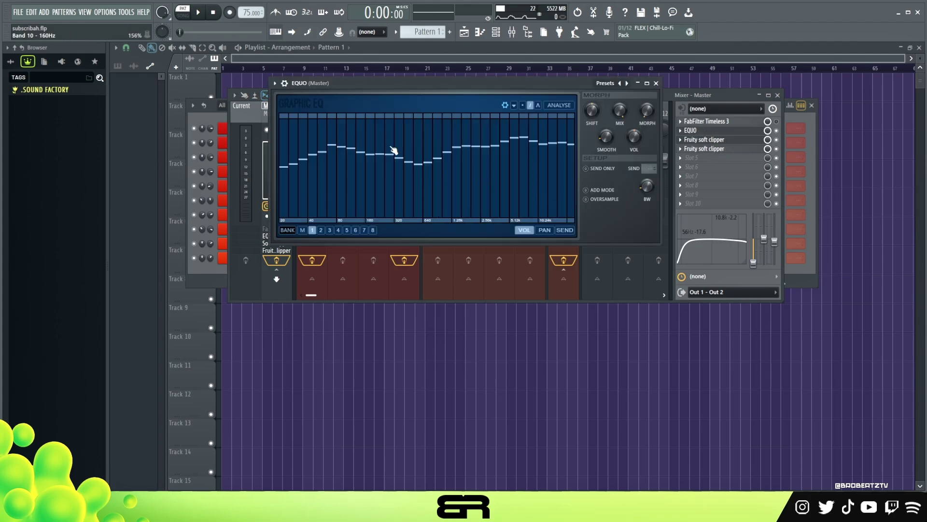
Step: Switch on the Master's EQUO effect while the beat plays
{"action": "key", "text": "space"}
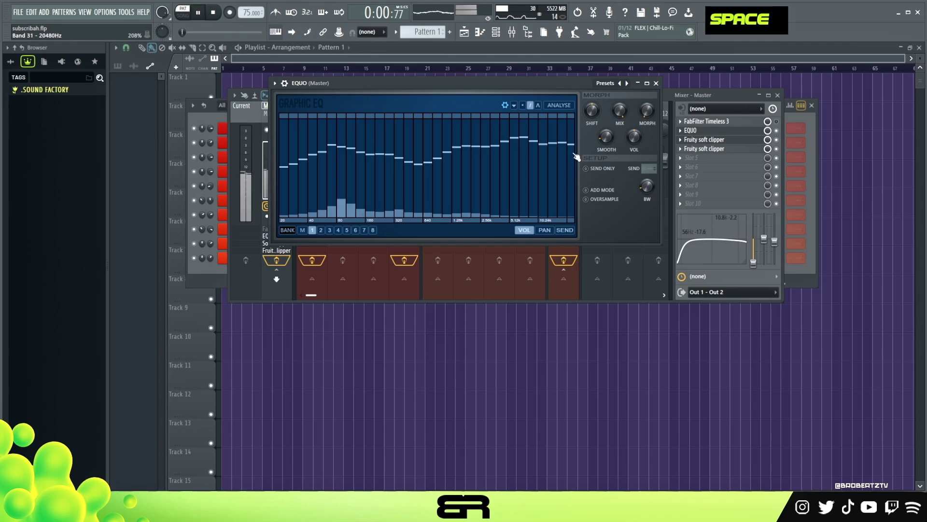
{"action": "left_click", "coordinate": [783, 137]}
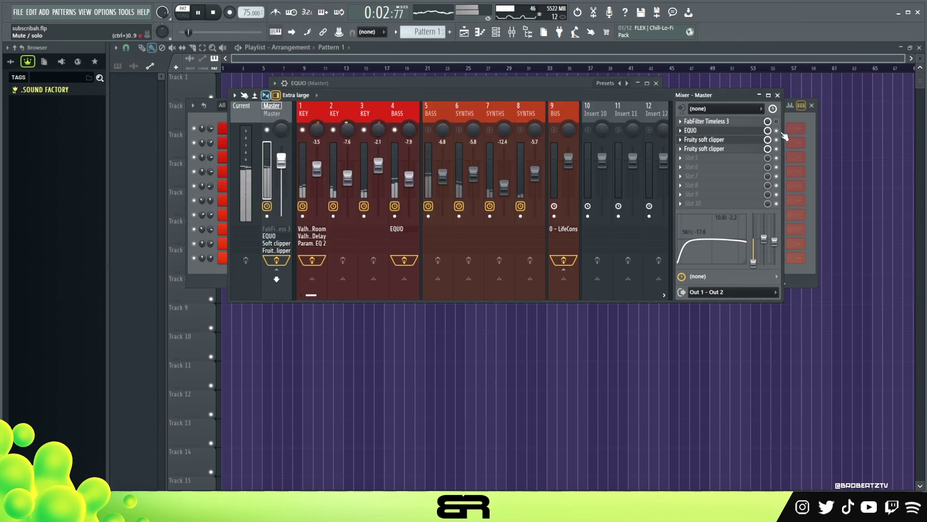
{"action": "left_click", "coordinate": [777, 130]}
{"action": "key", "text": "space"}
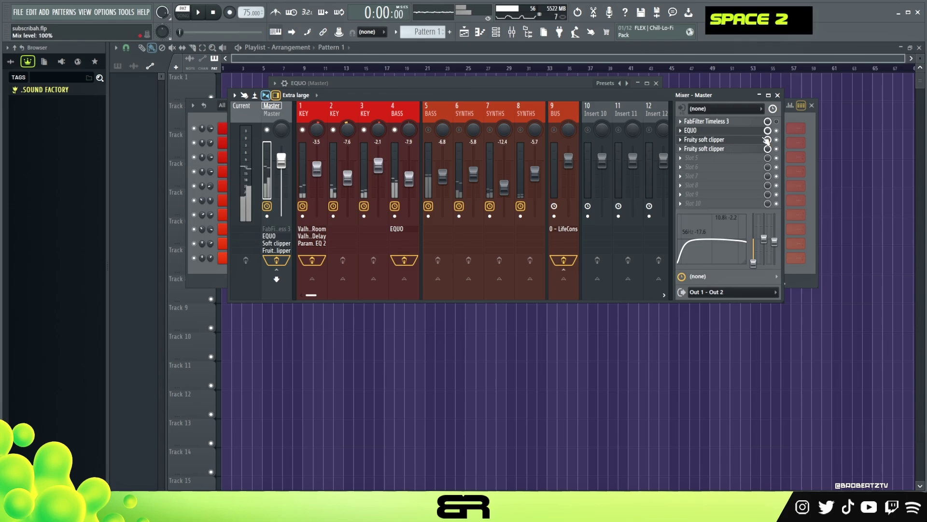
Step: Open the Master's second Fruity soft clipper and audition the beat through it
{"action": "left_click", "coordinate": [706, 139]}
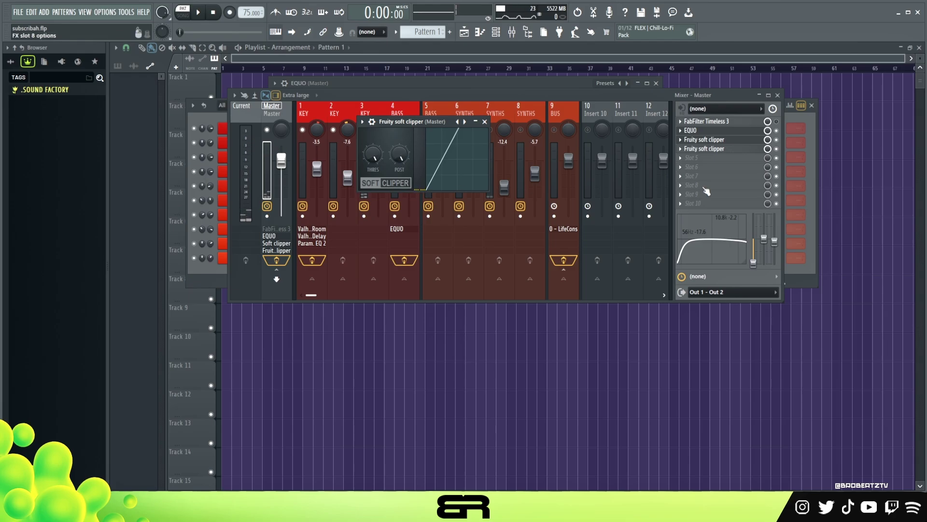
{"action": "left_click", "coordinate": [741, 150]}
{"action": "double_click", "coordinate": [741, 149]}
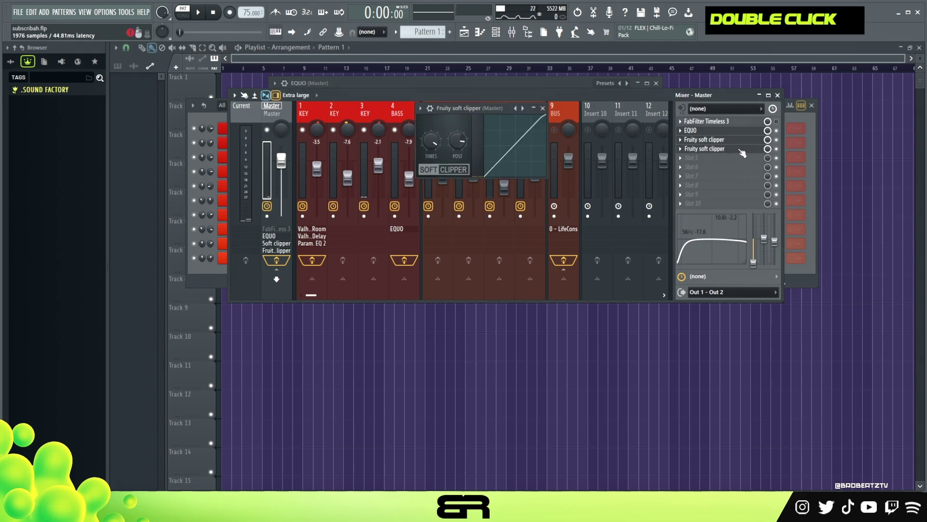
{"action": "key", "text": "space"}
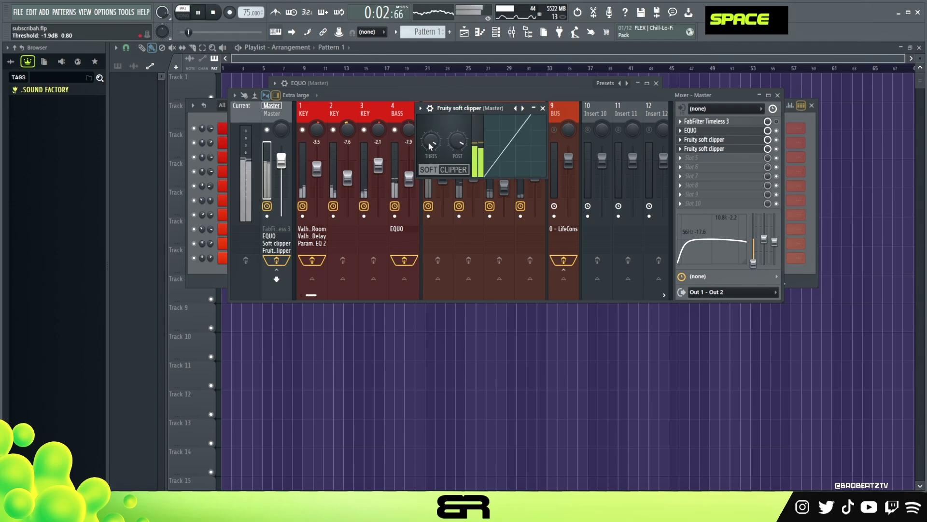
{"action": "key", "text": "space"}
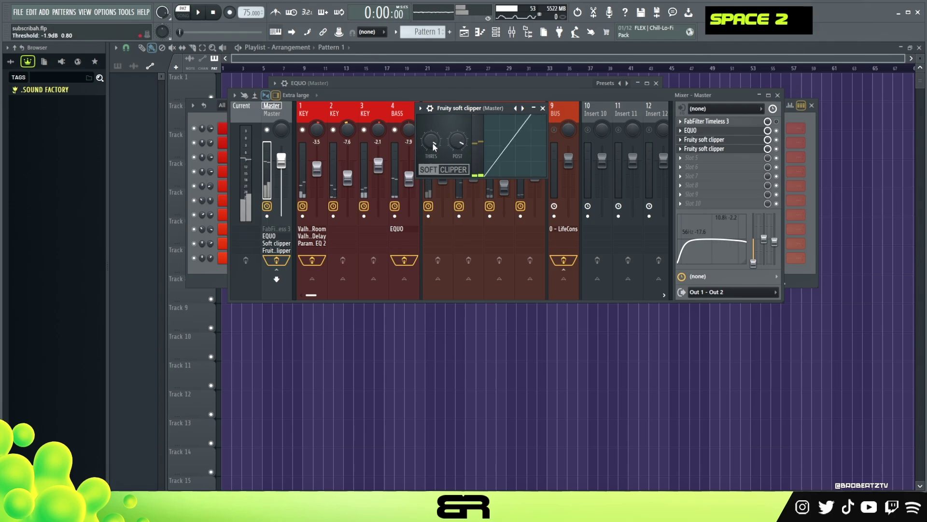
Step: Lower the soft clipper threshold, audition the change, and close the clipper window
{"action": "left_click_drag", "start_coordinate": [433, 146], "coordinate": [434, 203]}
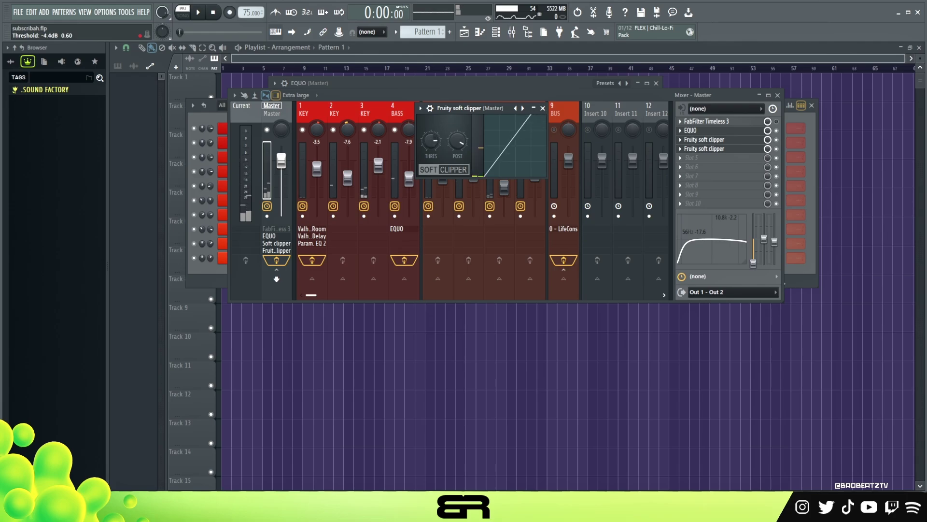
{"action": "key", "text": "space"}
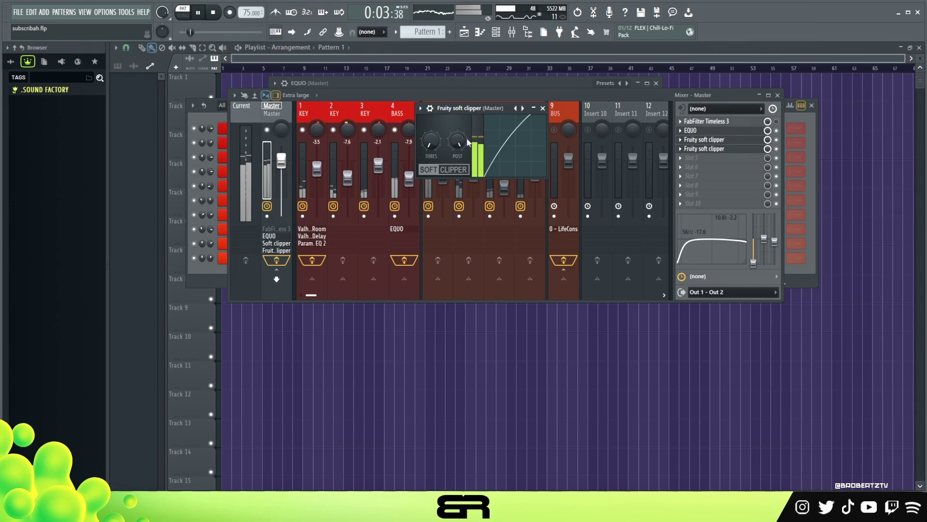
{"action": "key", "text": "space"}
{"action": "left_click_drag", "start_coordinate": [461, 144], "coordinate": [576, 229]}
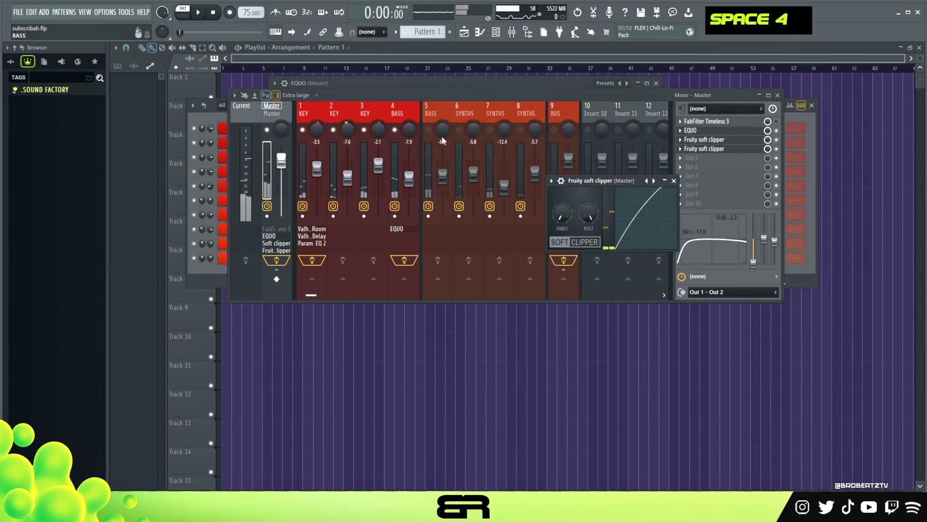
{"action": "left_click", "coordinate": [659, 193]}
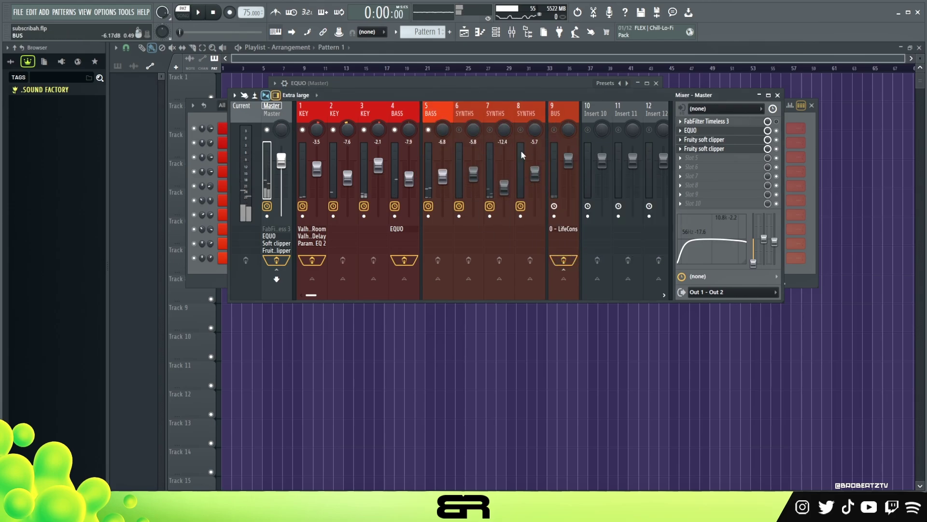
{"action": "key", "text": "space"}
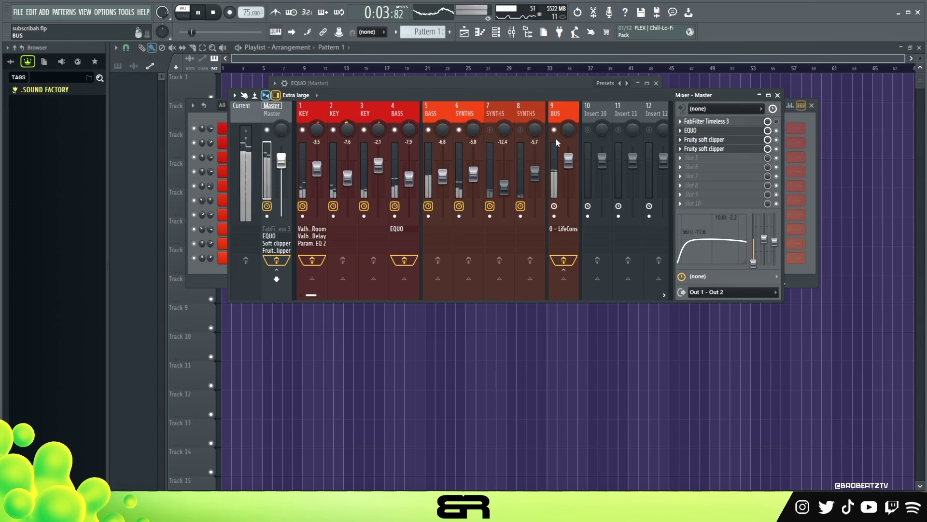
{"action": "key", "text": "space"}
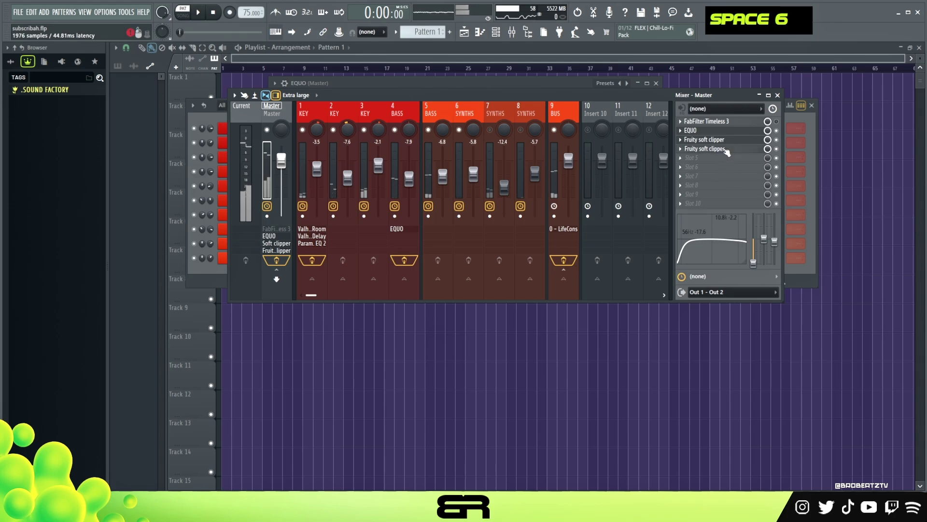
Step: Reopen the soft clipper, raise its post gain slightly during playback, and close it
{"action": "double_click", "coordinate": [702, 148]}
{"action": "key", "text": "space"}
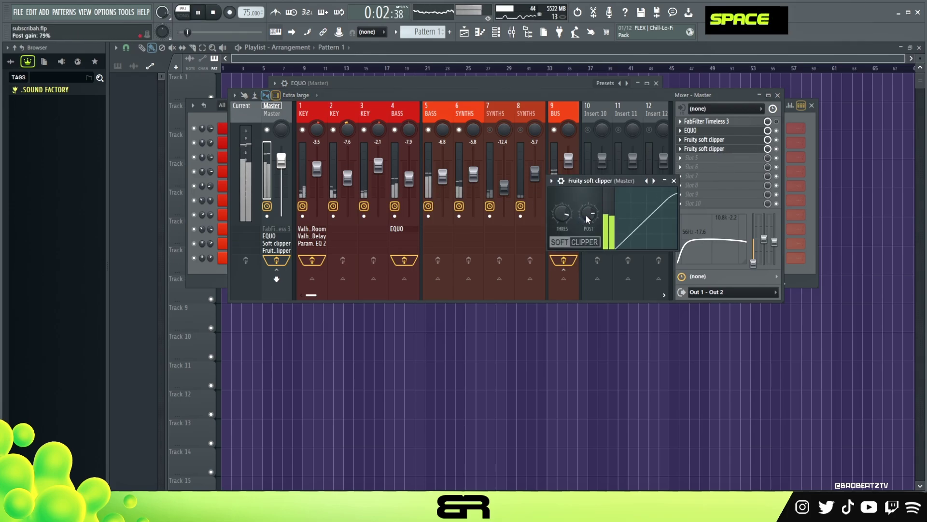
{"action": "left_click_drag", "start_coordinate": [588, 218], "coordinate": [588, 206]}
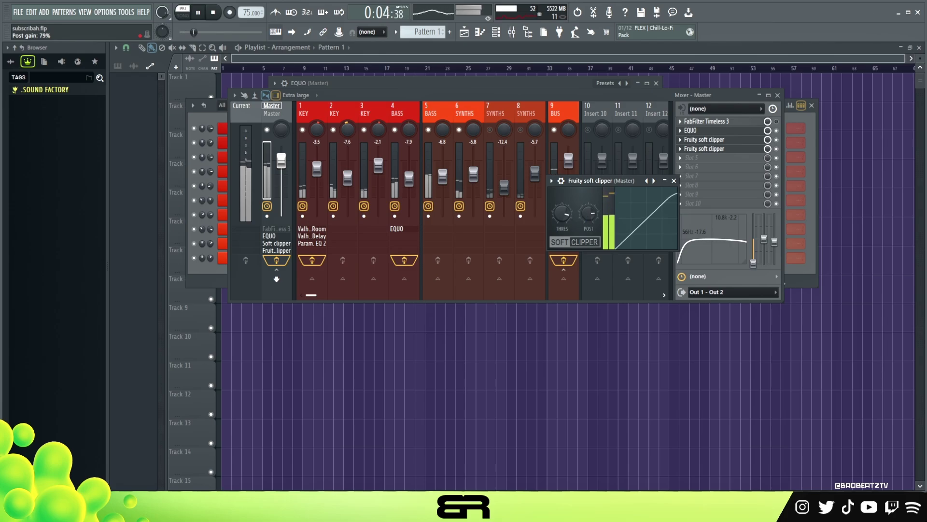
{"action": "left_click_drag", "start_coordinate": [589, 206], "coordinate": [589, 218]}
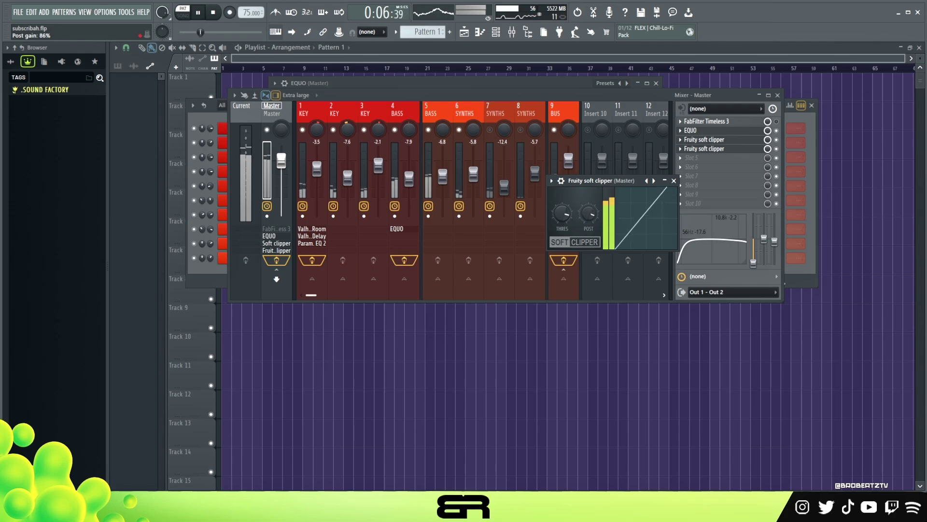
{"action": "key", "text": "space"}
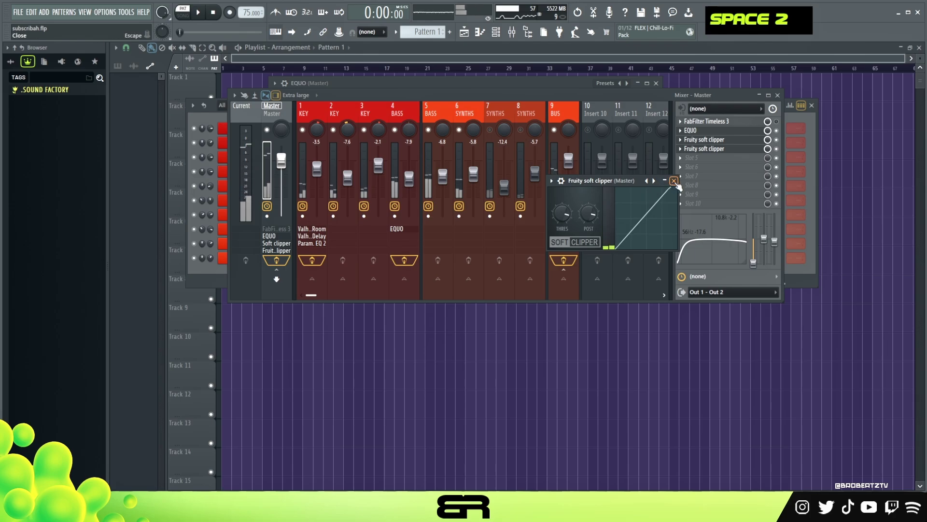
{"action": "left_click", "coordinate": [674, 181]}
Step: Hide the mixer, split the pattern by channel, and drag DRONES through BASS onto Tracks 1–9
{"action": "double_click", "coordinate": [364, 103]}
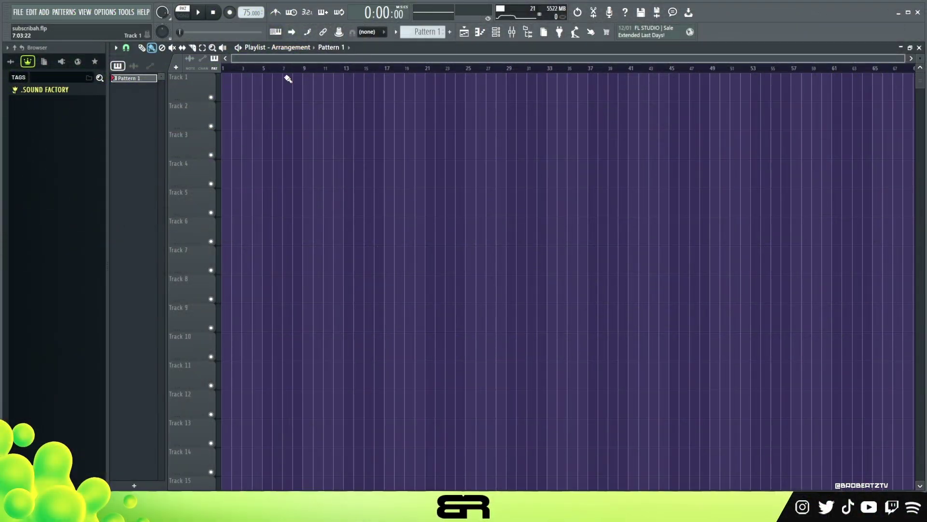
{"action": "right_click", "coordinate": [133, 83]}
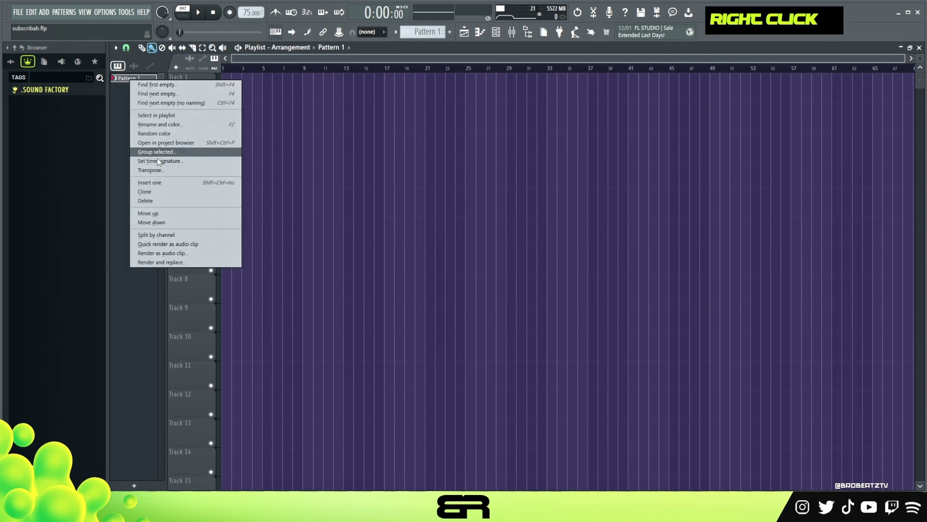
{"action": "left_click", "coordinate": [155, 194]}
{"action": "right_click", "coordinate": [135, 87]}
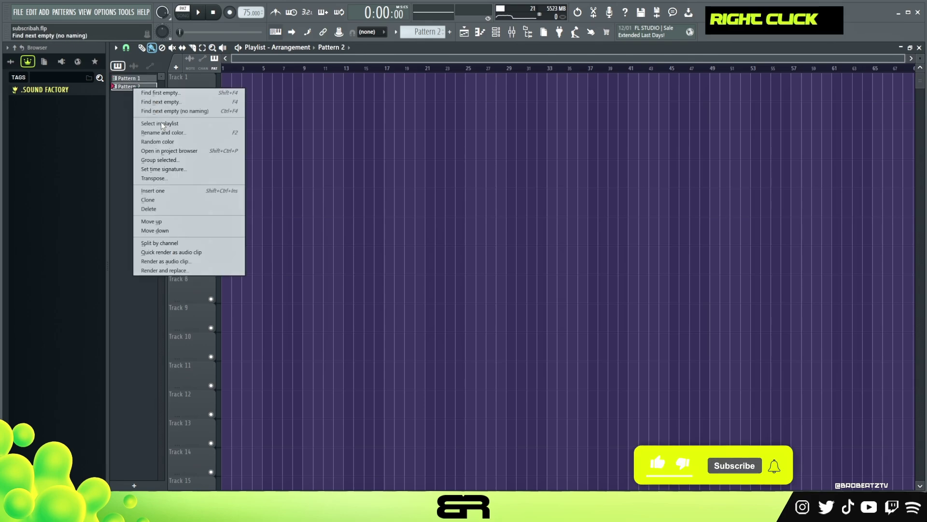
{"action": "left_click", "coordinate": [156, 243]}
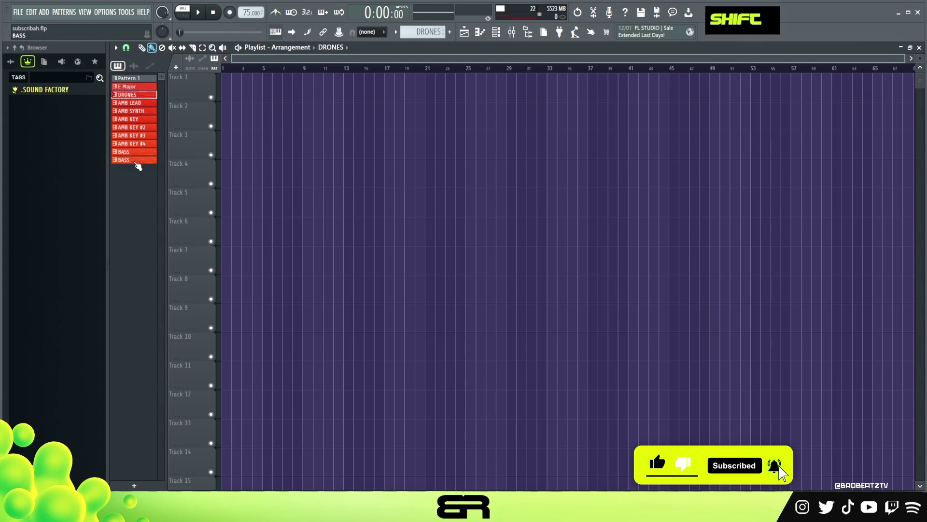
{"action": "left_click", "coordinate": [138, 165], "text": "shift"}
{"action": "left_click_drag", "start_coordinate": [133, 94], "coordinate": [283, 104]}
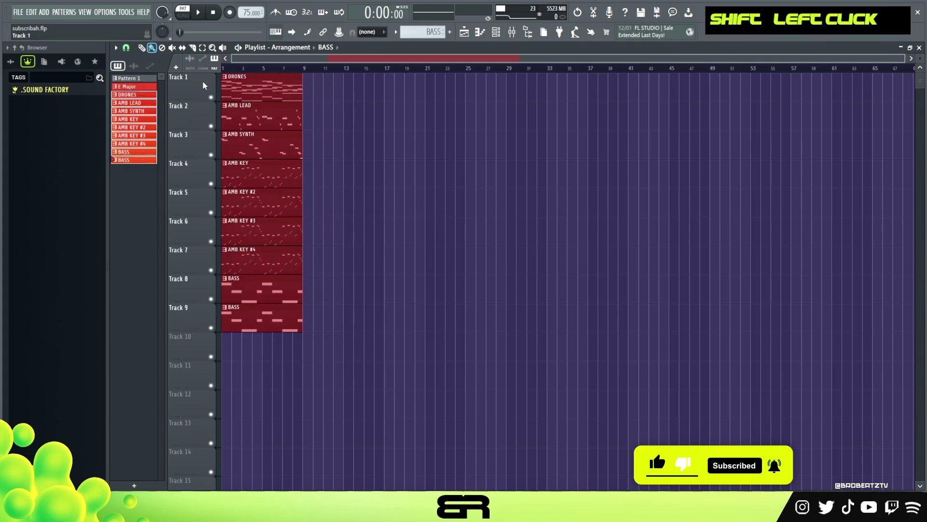
Step: Shift the clips on Tracks 2–9 four bars later and preview the arrangement
{"action": "right_click", "coordinate": [353, 91]}
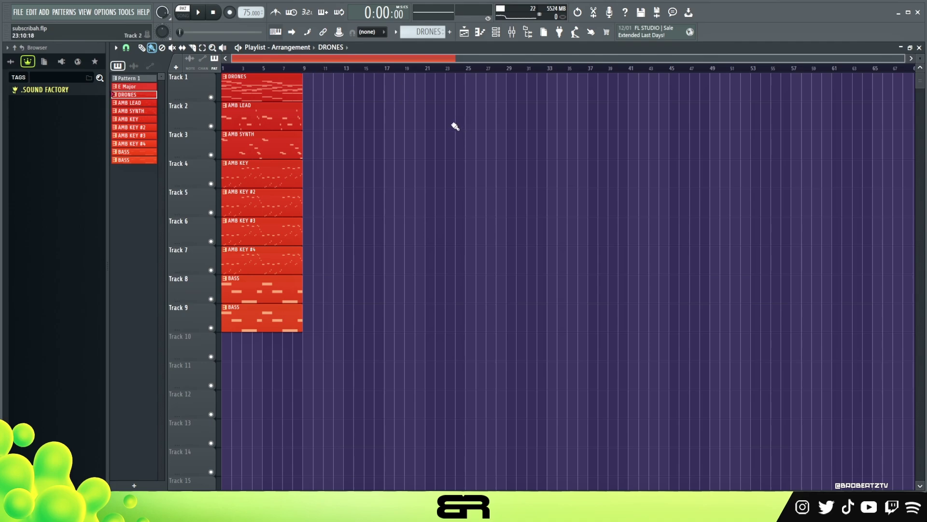
{"action": "mouse_move", "coordinate": [325, 86]}
{"action": "left_mouse_down"}
{"action": "mouse_move", "coordinate": [250, 335]}
{"action": "mouse_move", "coordinate": [217, 321]}
{"action": "left_mouse_up"}
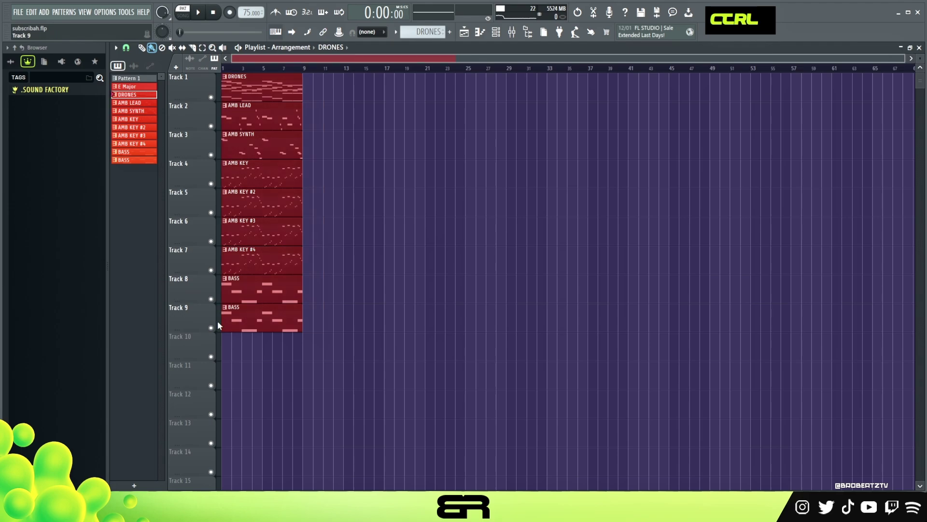
{"action": "mouse_move", "coordinate": [313, 117]}
{"action": "left_mouse_down"}
{"action": "mouse_move", "coordinate": [221, 332]}
{"action": "mouse_move", "coordinate": [327, 314]}
{"action": "left_mouse_up"}
{"action": "right_click", "coordinate": [294, 104]}
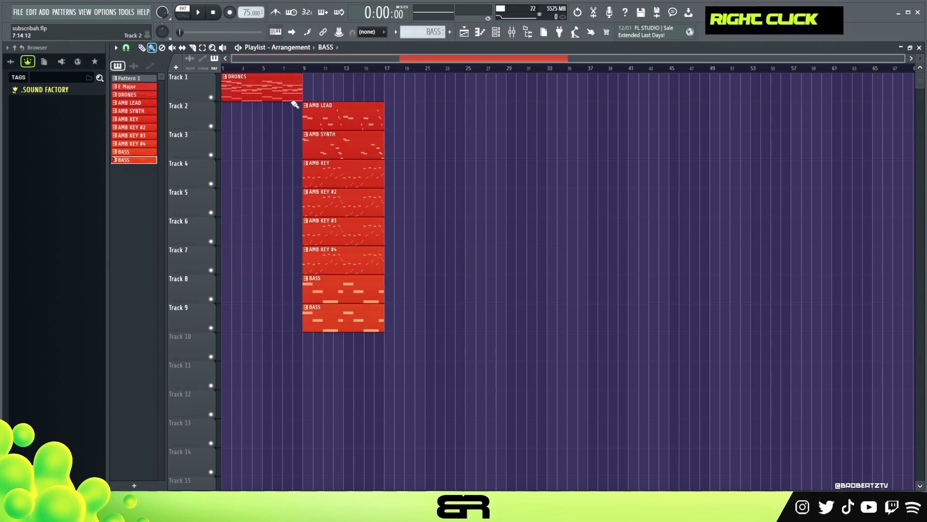
{"action": "key", "text": "space"}
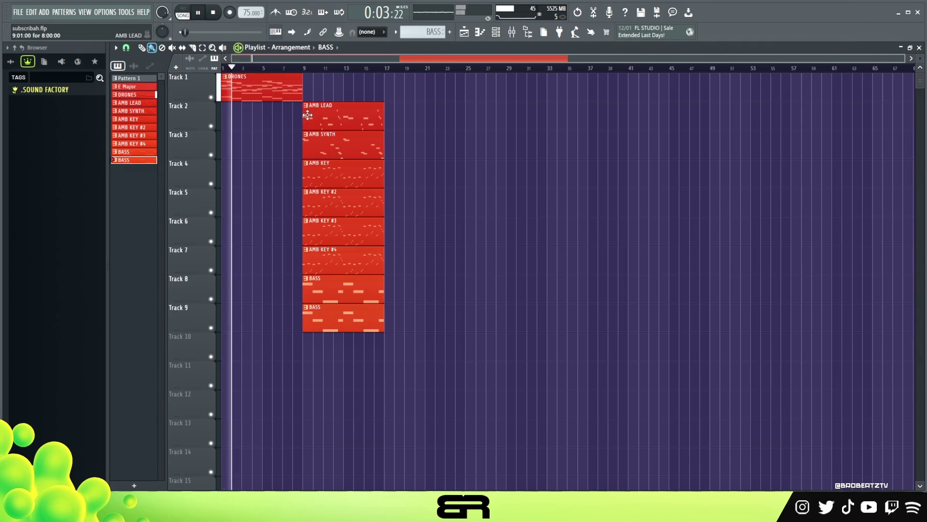
{"action": "key", "text": "space"}
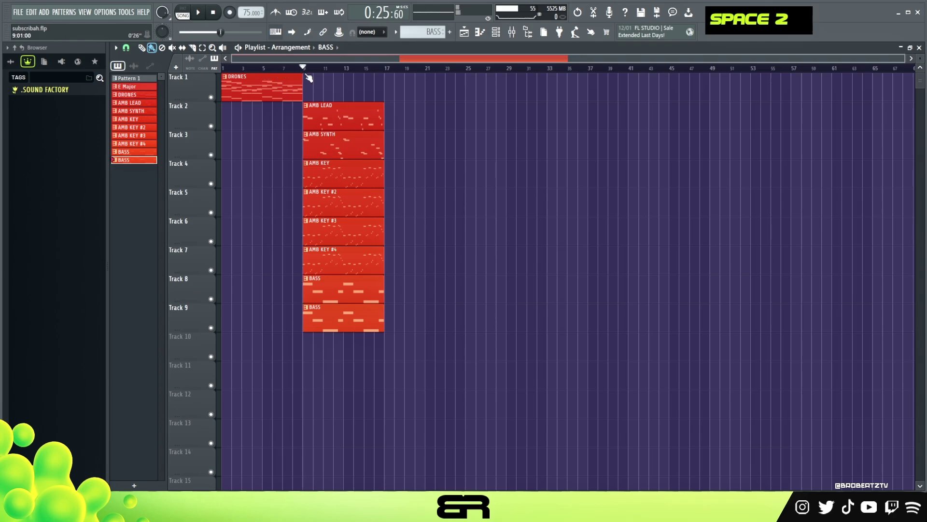
Step: Nudge the Track 2–9 clips about one more bar right and clear the selection
{"action": "left_click", "coordinate": [340, 111], "text": "ctrl"}
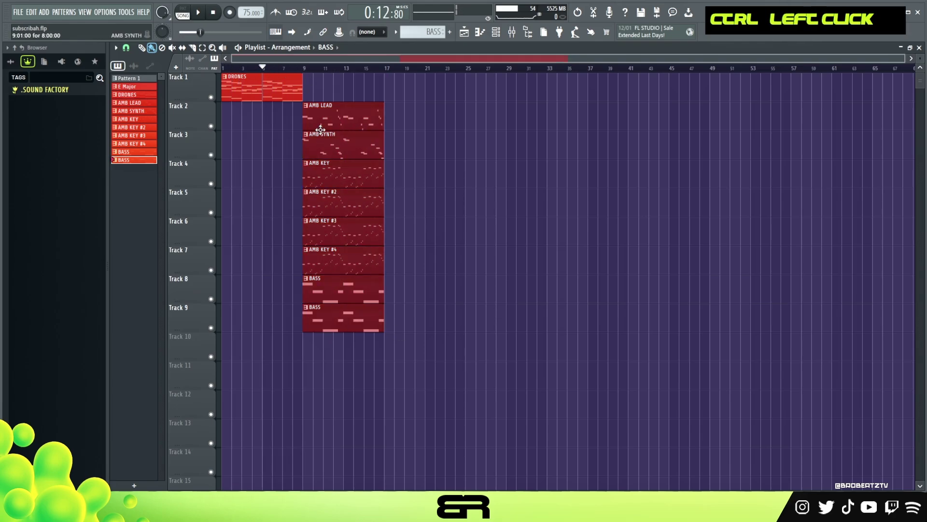
{"action": "left_click_drag", "start_coordinate": [324, 120], "coordinate": [334, 120]}
{"action": "right_click", "coordinate": [309, 94]}
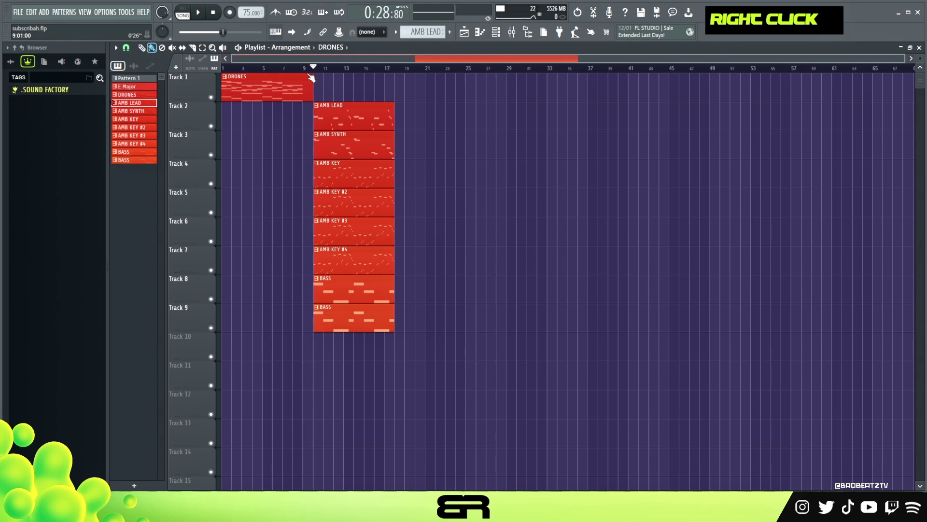
{"action": "scroll", "coordinate": [311, 78], "scroll_direction": "up", "scroll_amount": 2}
{"action": "scroll", "coordinate": [310, 77], "scroll_direction": "up", "scroll_amount": 2}
{"action": "scroll", "coordinate": [406, 91], "scroll_direction": "down", "scroll_amount": 1}
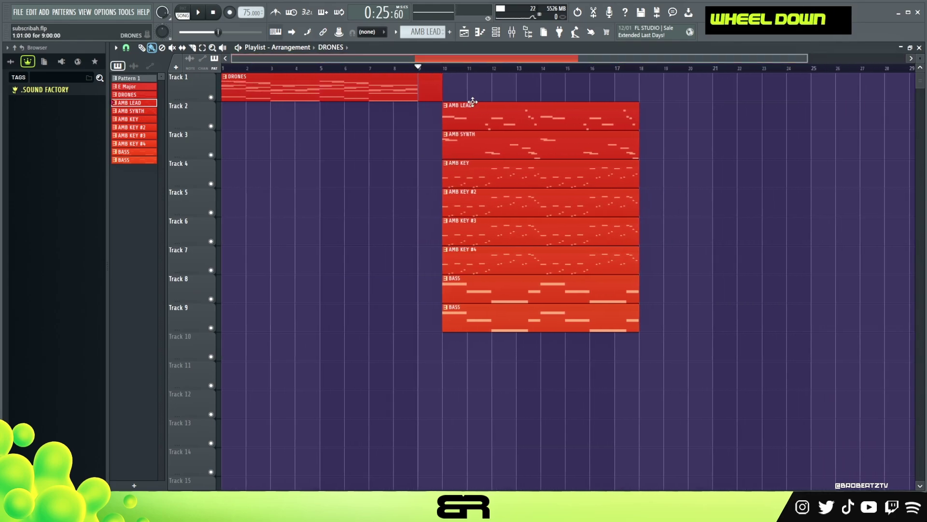
{"action": "scroll", "coordinate": [496, 114], "scroll_direction": "up", "scroll_amount": 1}
{"action": "scroll", "coordinate": [497, 114], "scroll_direction": "up", "scroll_amount": 1}
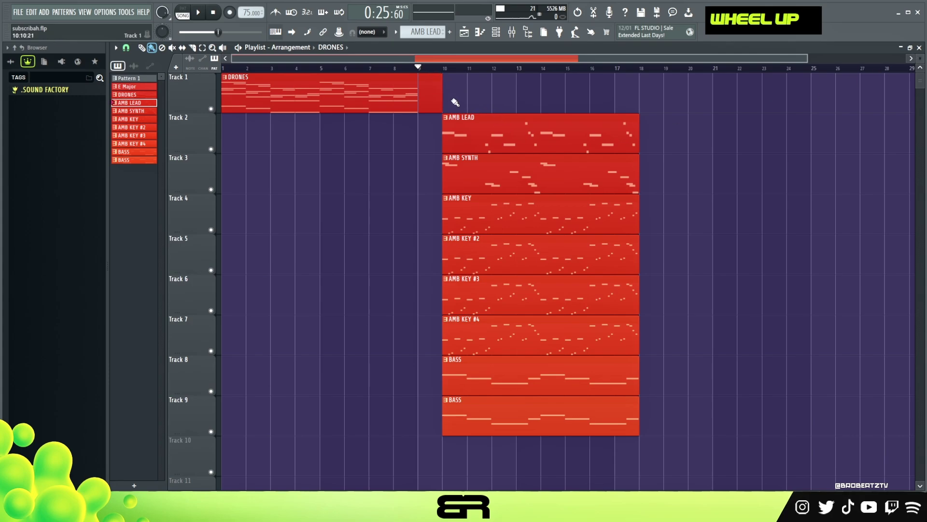
{"action": "key", "text": "space"}
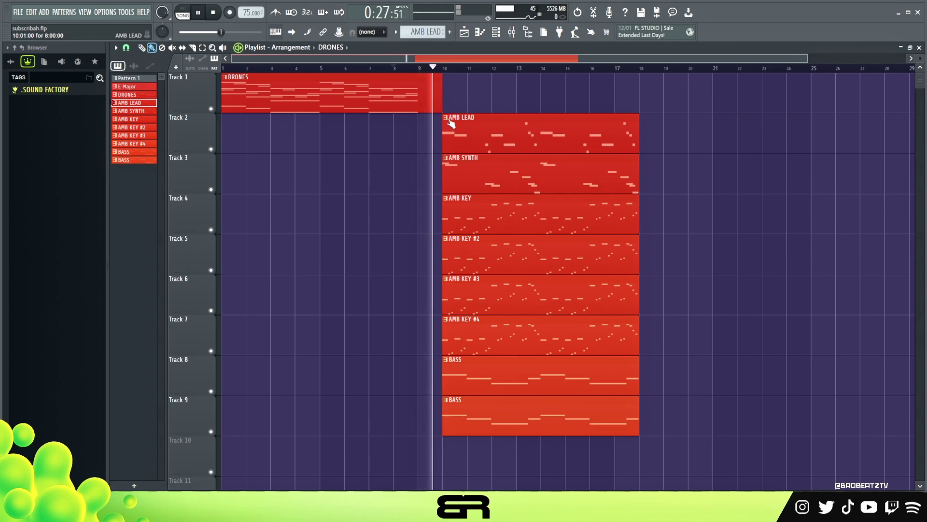
{"action": "key", "text": "space"}
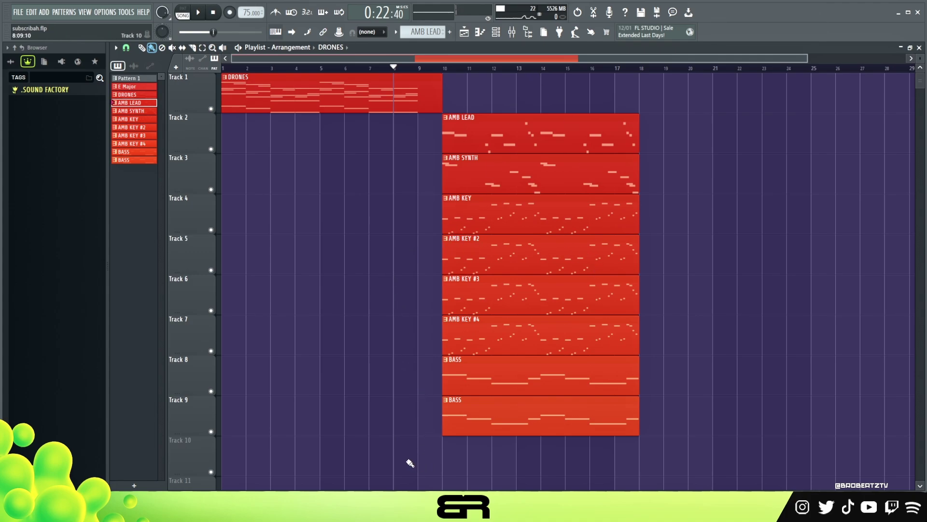
{"action": "mouse_move", "coordinate": [737, 114]}
{"action": "left_mouse_down"}
{"action": "mouse_move", "coordinate": [695, 201]}
{"action": "mouse_move", "coordinate": [502, 435]}
{"action": "left_mouse_up"}
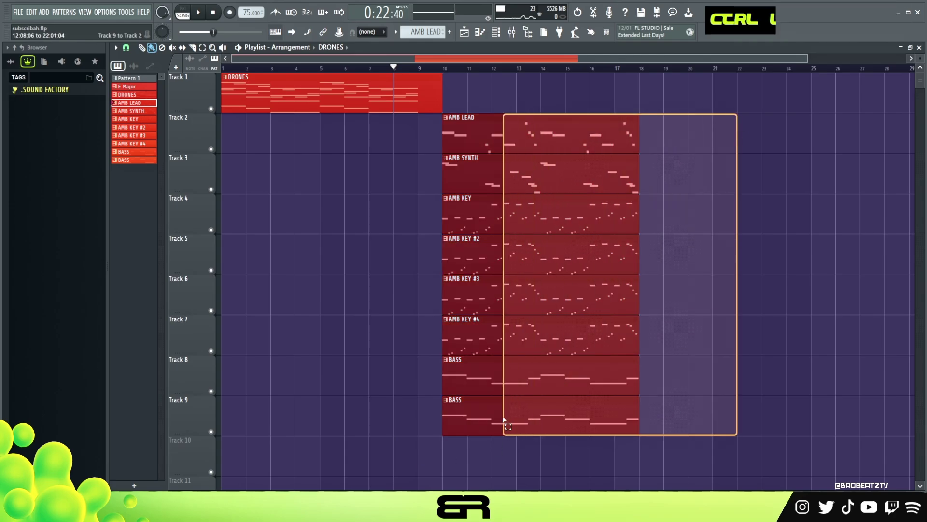
{"action": "right_click", "coordinate": [746, 281]}
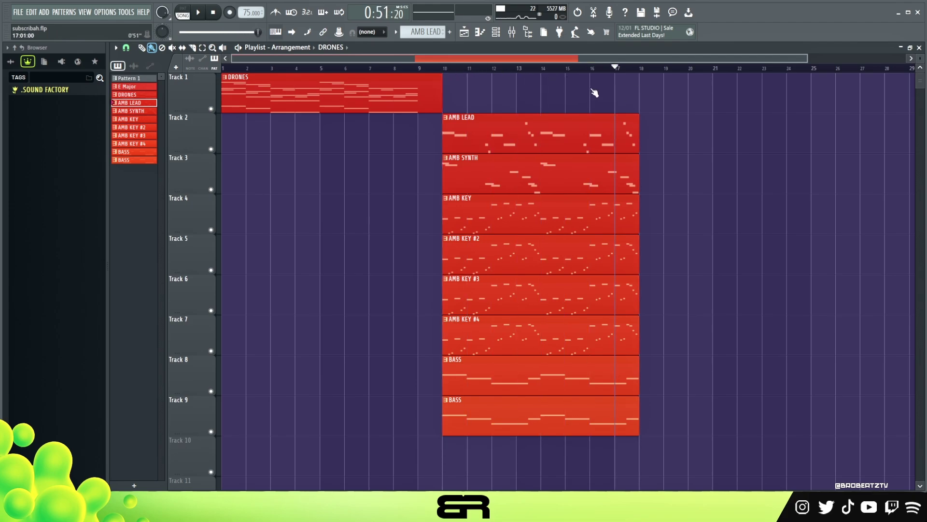
{"action": "mouse_move", "coordinate": [497, 83]}
{"action": "left_mouse_down", "text": "ctrl"}
{"action": "mouse_move", "coordinate": [549, 427]}
{"action": "mouse_move", "coordinate": [517, 418]}
{"action": "mouse_move", "coordinate": [541, 418]}
{"action": "left_mouse_up", "text": "ctrl"}
Step: Clone the DRONES clip and move it with AMB LEAD and AMB SYNTH to bar 18
{"action": "right_click", "coordinate": [723, 194]}
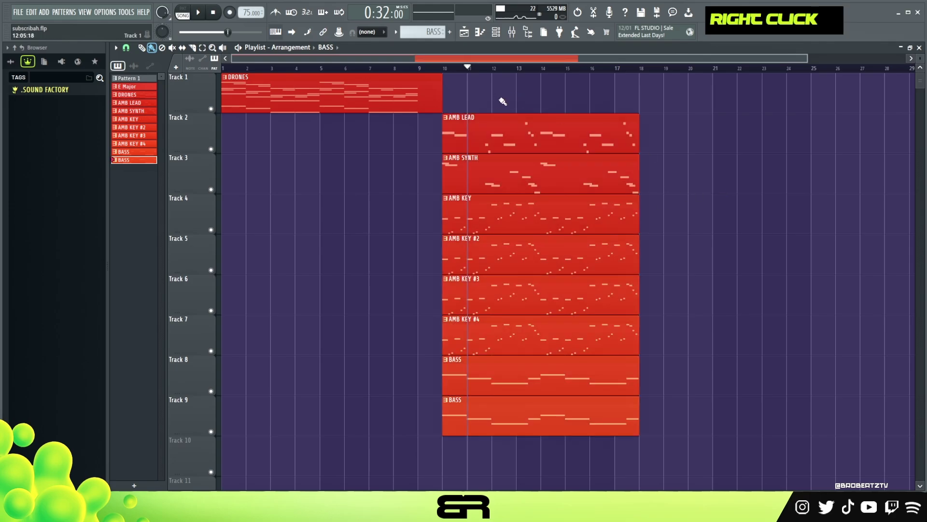
{"action": "left_click_drag", "start_coordinate": [512, 74], "coordinate": [478, 192], "text": "ctrl"}
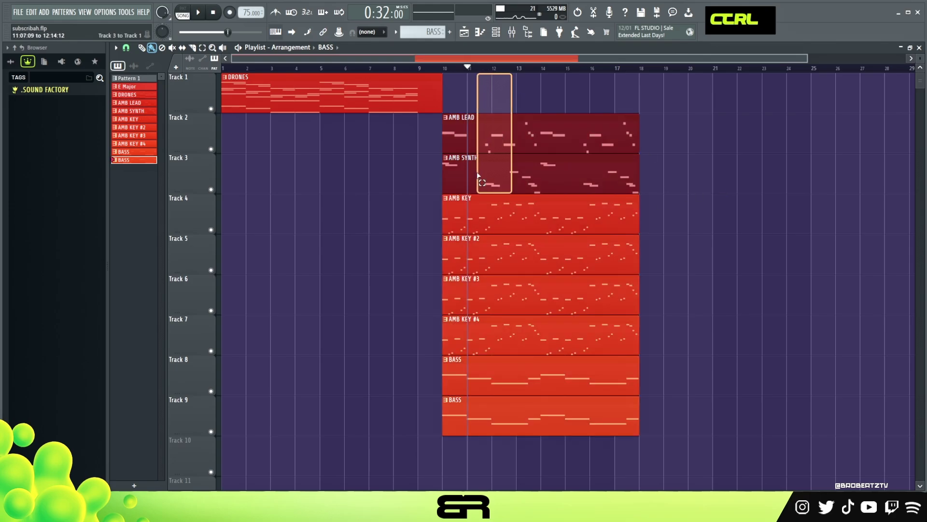
{"action": "left_click_drag", "start_coordinate": [481, 185], "coordinate": [471, 174], "text": "ctrl"}
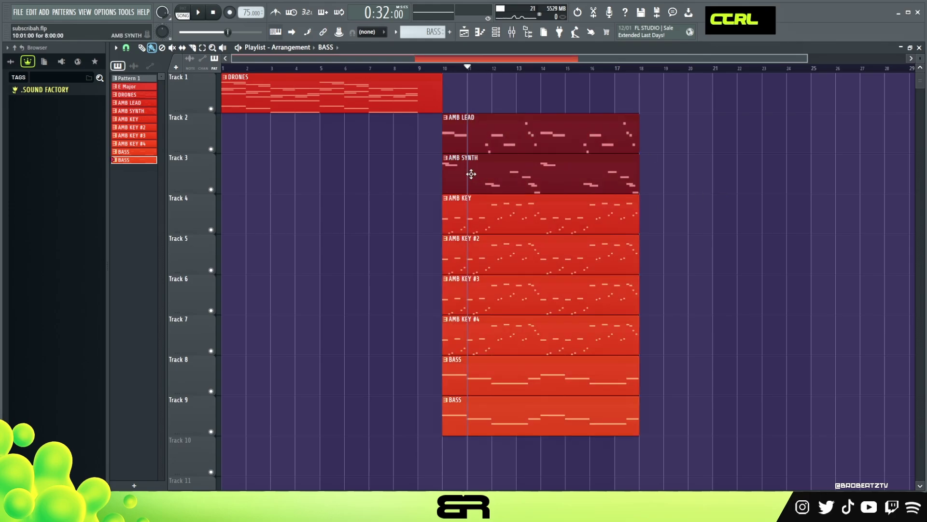
{"action": "left_click_drag", "start_coordinate": [397, 109], "coordinate": [594, 97], "text": "shift"}
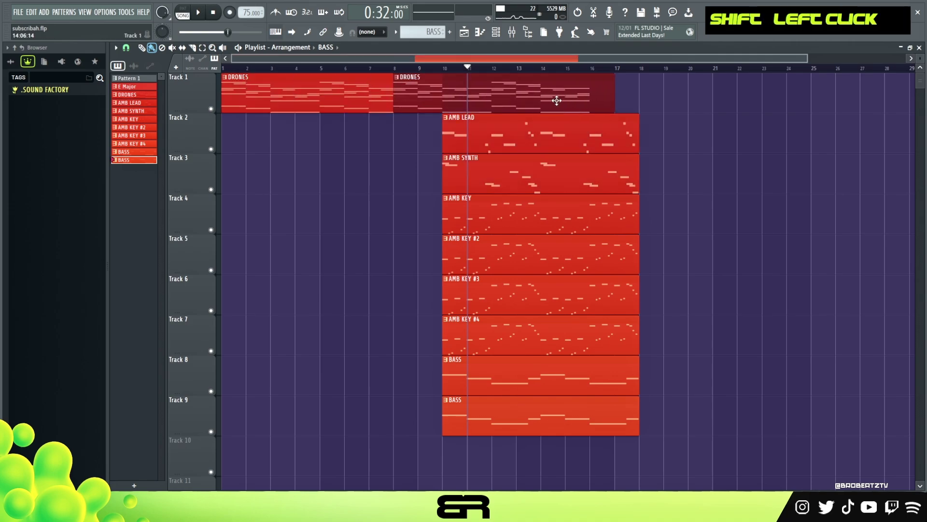
{"action": "left_click", "coordinate": [542, 161], "text": "ctrl+shift"}
{"action": "left_click_drag", "start_coordinate": [542, 162], "coordinate": [682, 173]}
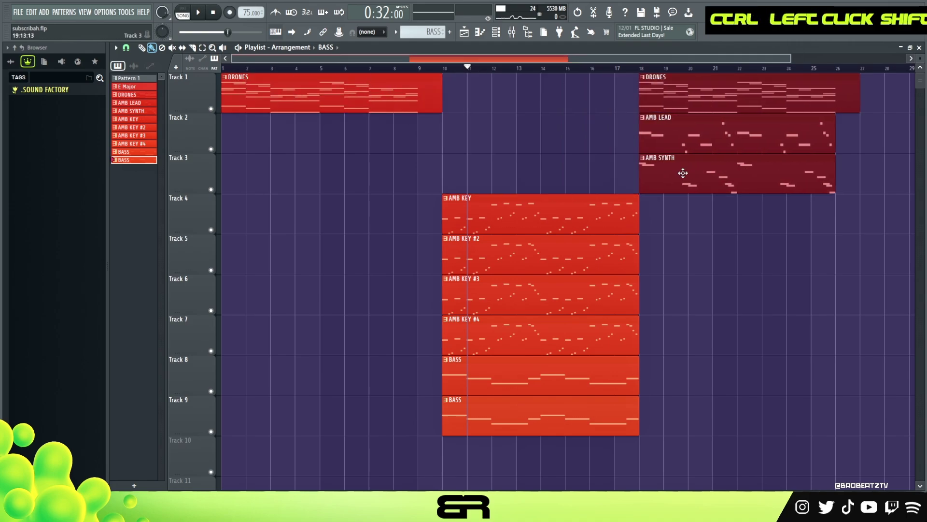
{"action": "right_click", "coordinate": [854, 142]}
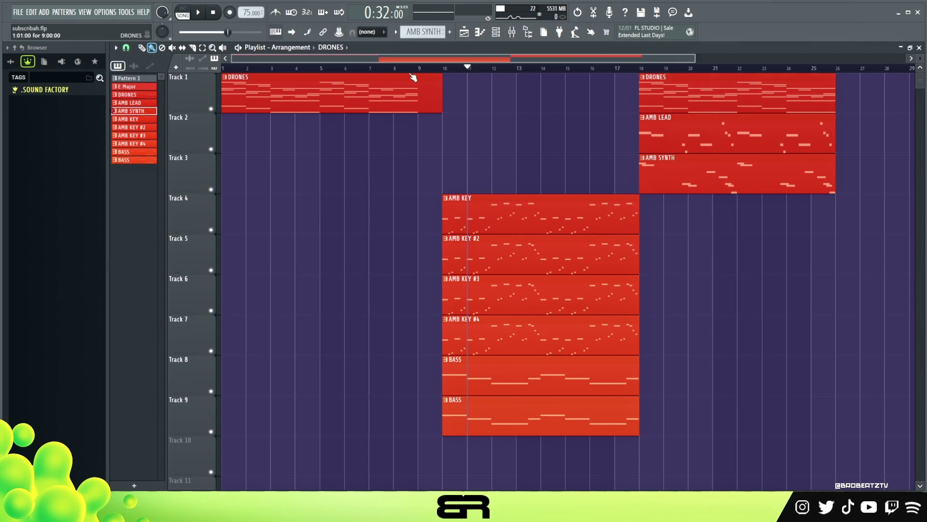
Step: During playback, keep the Track 9 BASS clip at bar 10 and add a copy at bar 18
{"action": "key", "text": "space"}
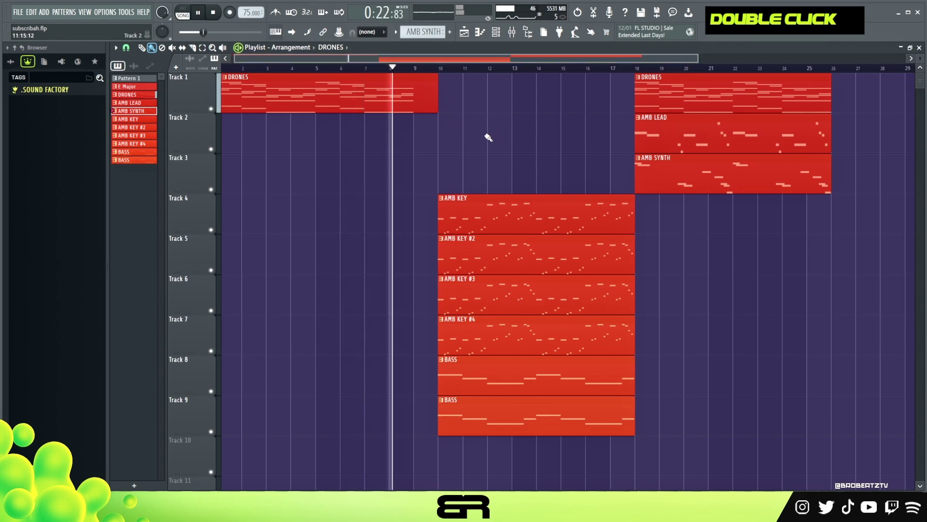
{"action": "right_click", "coordinate": [682, 286]}
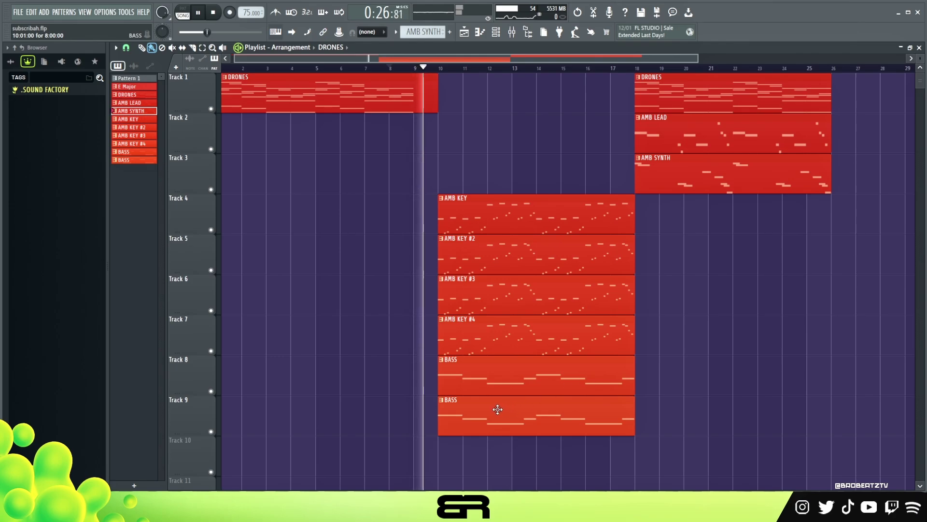
{"action": "left_click_drag", "start_coordinate": [514, 415], "coordinate": [701, 414]}
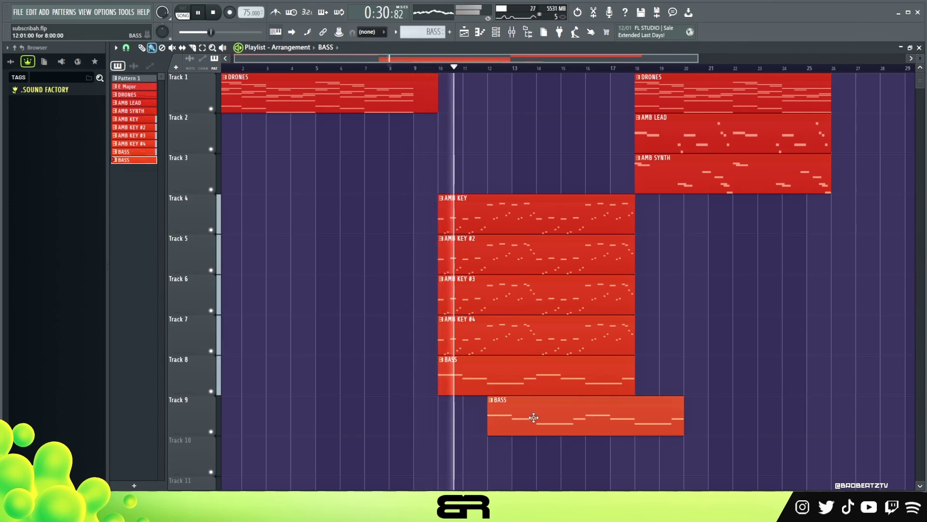
{"action": "left_click_drag", "start_coordinate": [702, 413], "coordinate": [531, 417]}
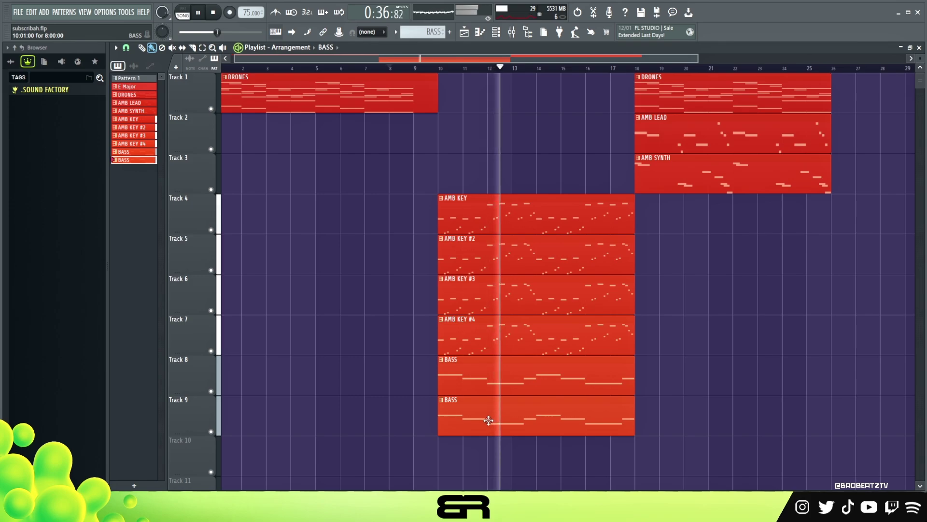
{"action": "left_click_drag", "start_coordinate": [504, 423], "coordinate": [706, 391]}
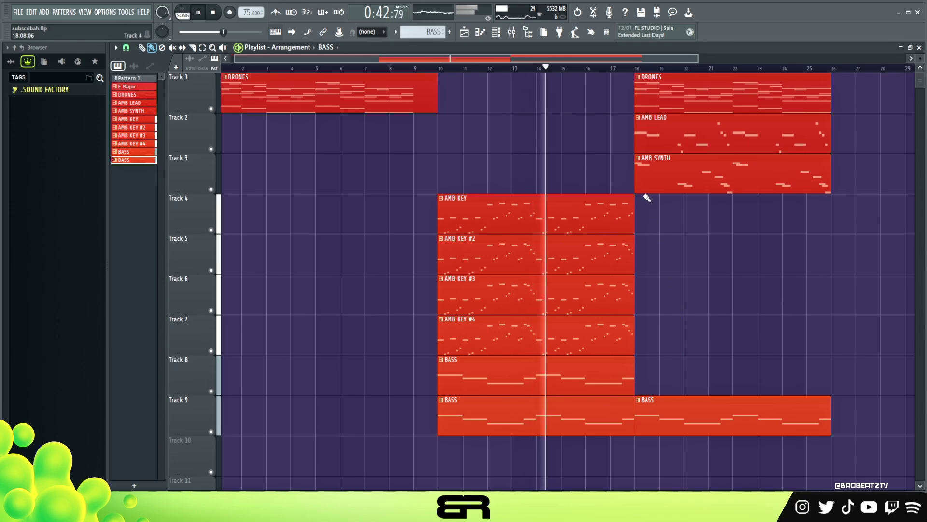
{"action": "key", "text": "space"}
{"action": "scroll", "coordinate": [718, 69], "scroll_direction": "right", "scroll_amount": 5}
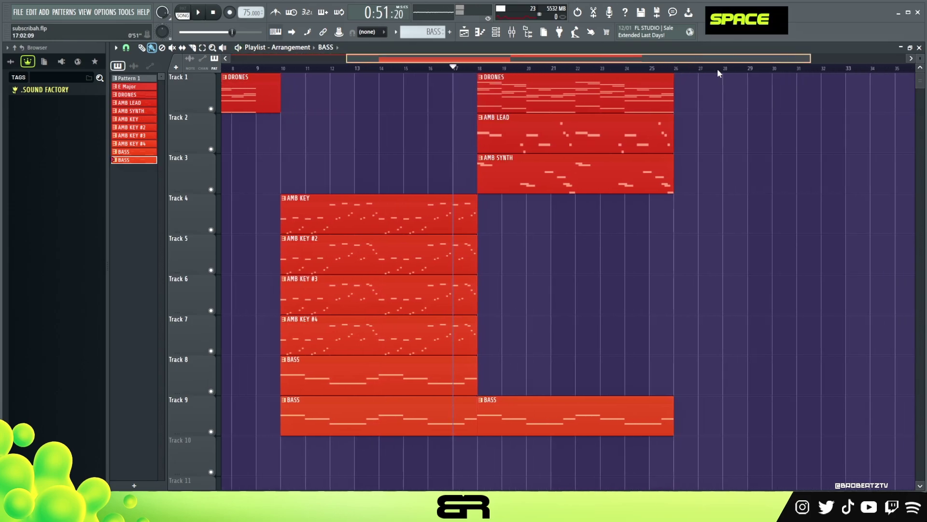
Step: Copy the AMB KEY #3 and #4 clips later in the playlist and audition the result
{"action": "key", "text": "space"}
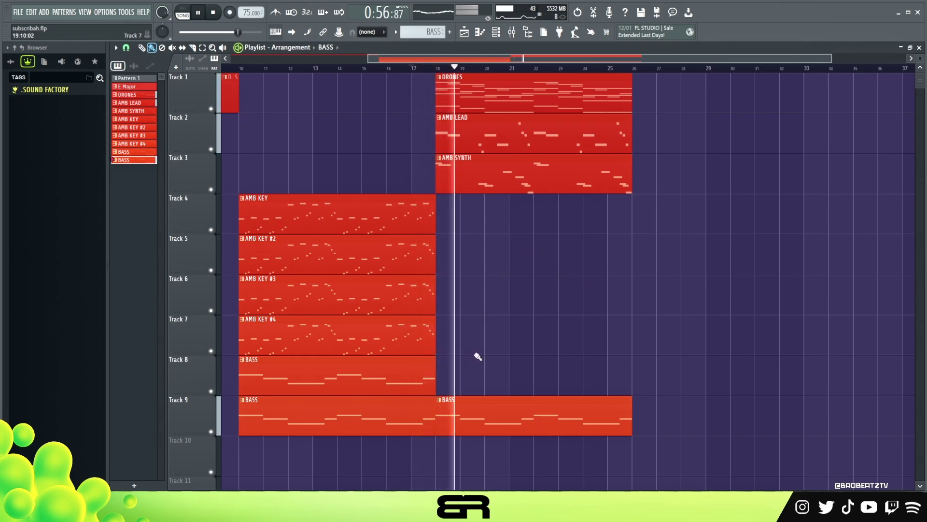
{"action": "key", "text": "space"}
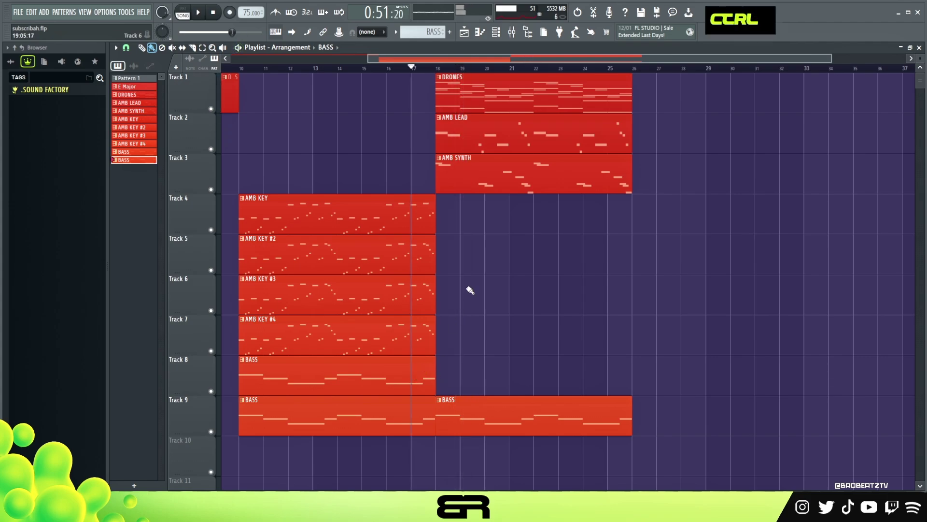
{"action": "mouse_move", "coordinate": [471, 289]}
{"action": "left_mouse_down", "text": "ctrl"}
{"action": "mouse_move", "coordinate": [315, 339]}
{"action": "mouse_move", "coordinate": [746, 343]}
{"action": "mouse_move", "coordinate": [583, 338]}
{"action": "left_mouse_up", "text": "ctrl"}
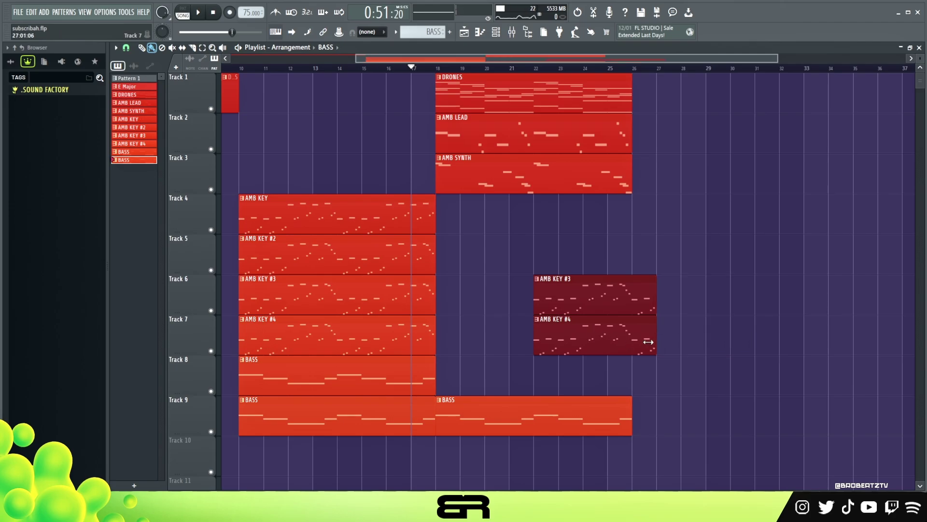
{"action": "key", "text": "space"}
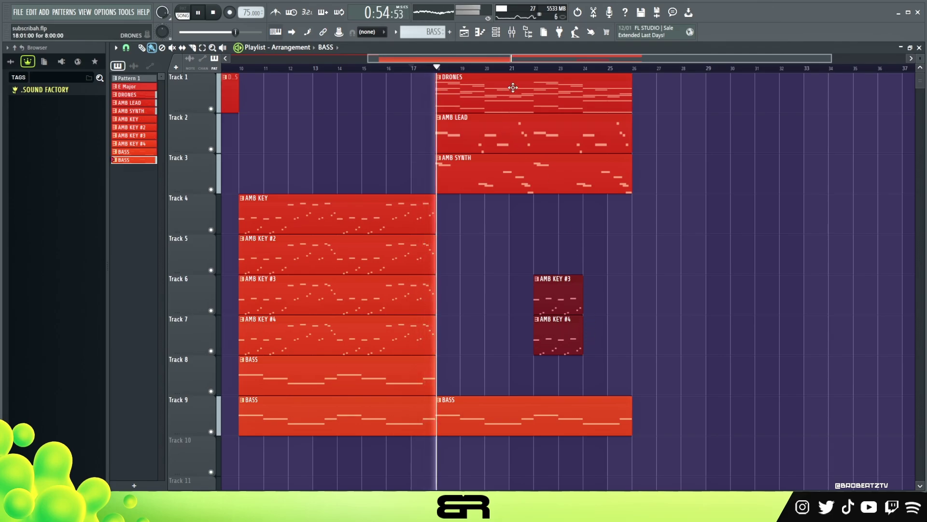
{"action": "key", "text": "space"}
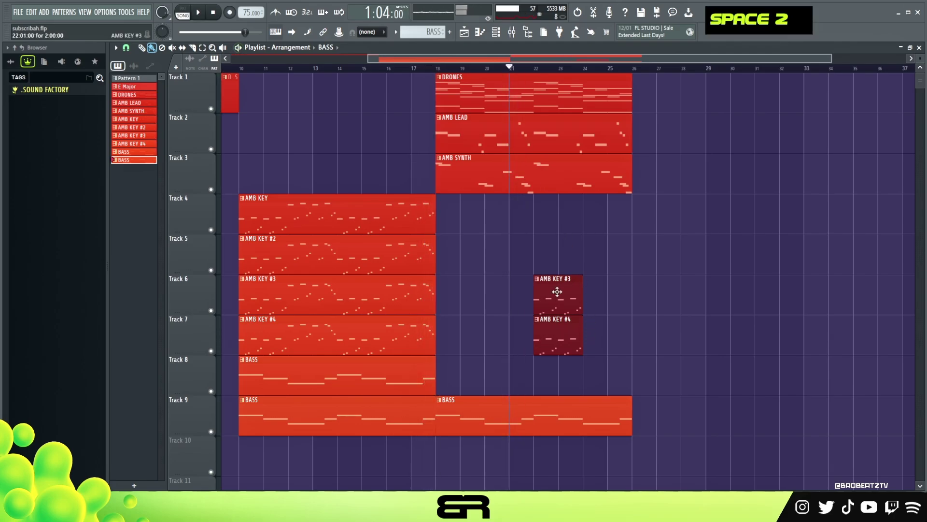
Step: Remove the stray Track 8 clip and select the later AMB KEY #3 and #4 clips
{"action": "left_click", "coordinate": [563, 363], "text": "ctrl"}
{"action": "right_click", "coordinate": [611, 374]}
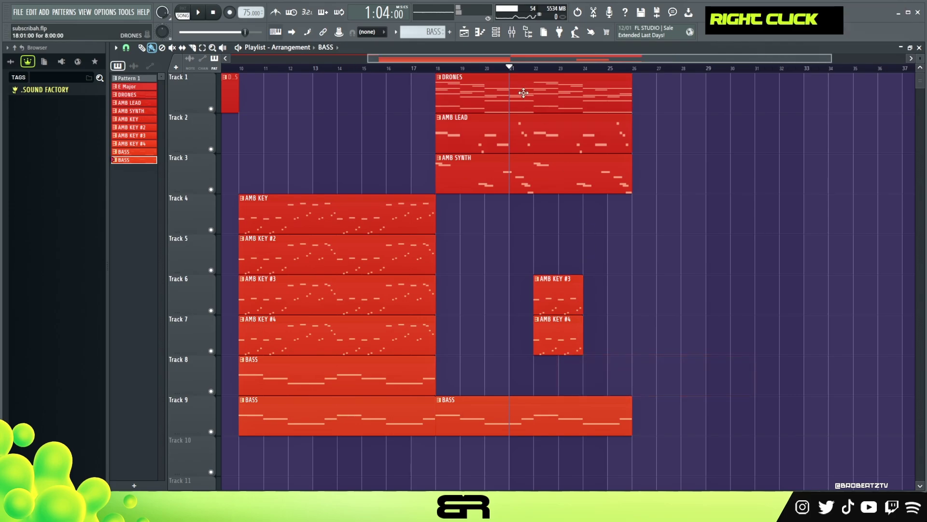
{"action": "left_click_drag", "start_coordinate": [529, 246], "coordinate": [541, 341]}
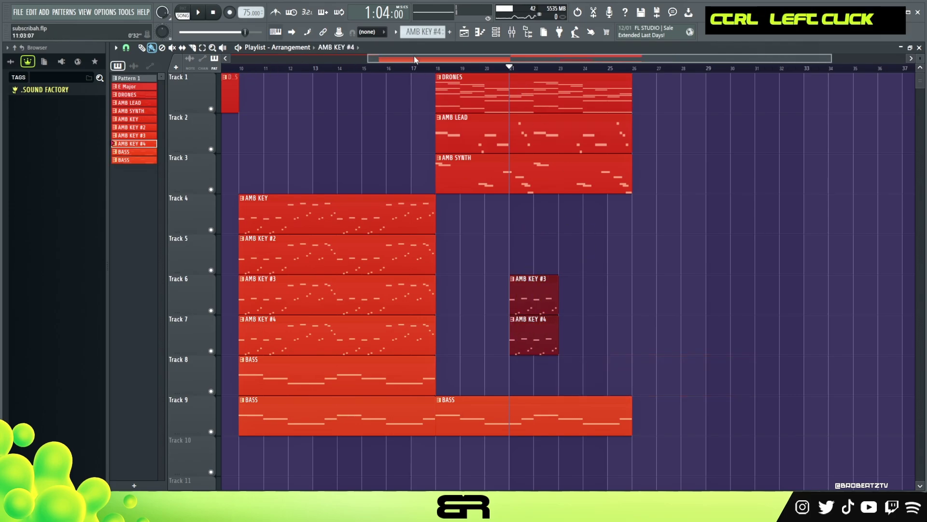
{"action": "left_click_drag", "start_coordinate": [415, 61], "coordinate": [269, 70]}
{"action": "left_click_drag", "start_coordinate": [446, 92], "coordinate": [444, 91]}
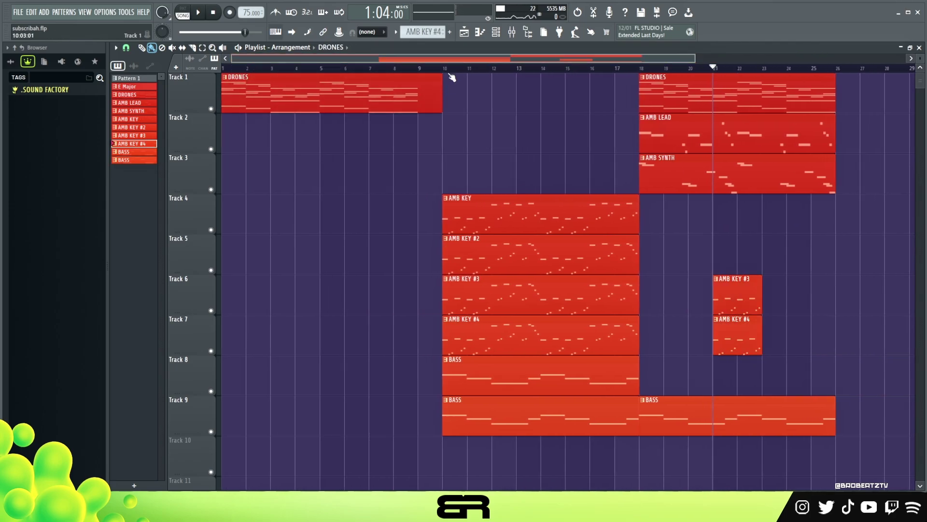
{"action": "scroll", "coordinate": [591, 76], "scroll_direction": "right", "scroll_amount": 5}
Step: Duplicate the later AMB KEY #3/#4 pair, trim AMB LEAD's end, and lengthen DRONES toward bar 28
{"action": "mouse_move", "coordinate": [576, 234]}
{"action": "left_mouse_down"}
{"action": "mouse_move", "coordinate": [548, 352]}
{"action": "mouse_move", "coordinate": [624, 330]}
{"action": "left_mouse_up"}
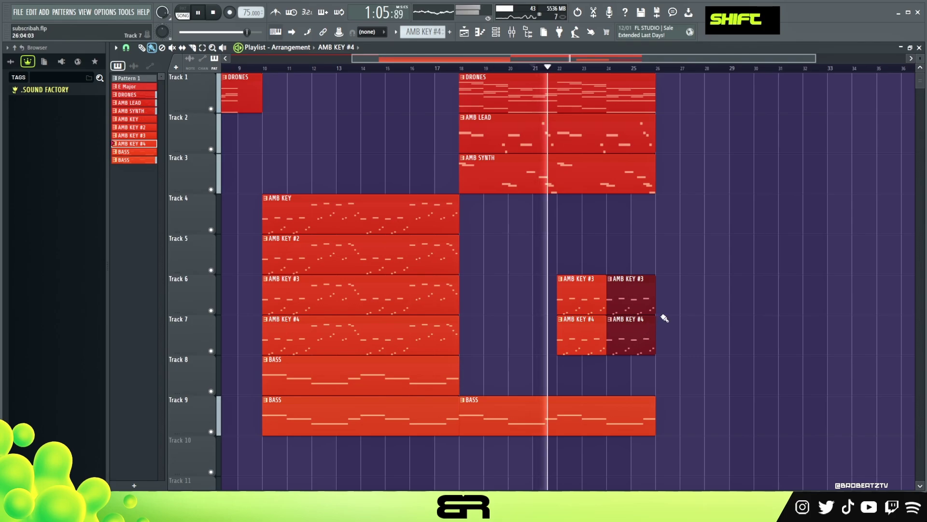
{"action": "right_click", "coordinate": [687, 259]}
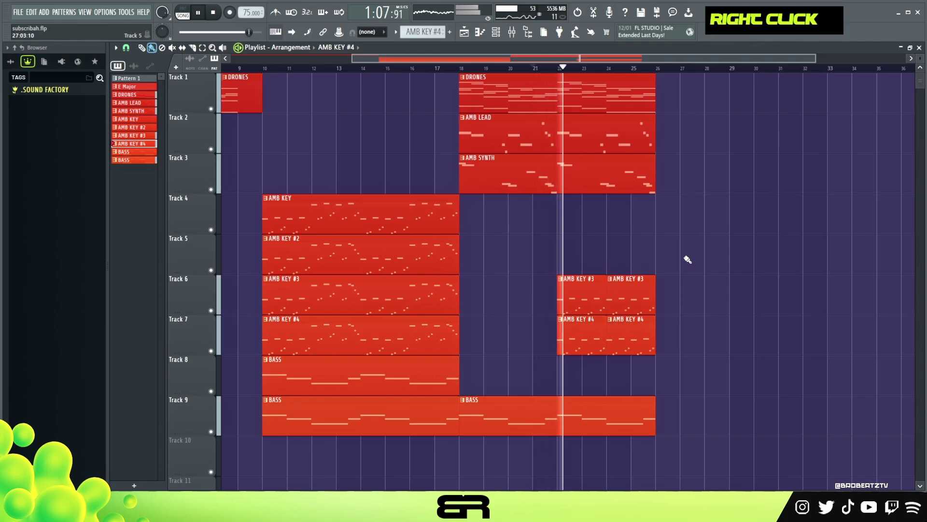
{"action": "left_click_drag", "start_coordinate": [655, 134], "coordinate": [638, 134], "text": "alt"}
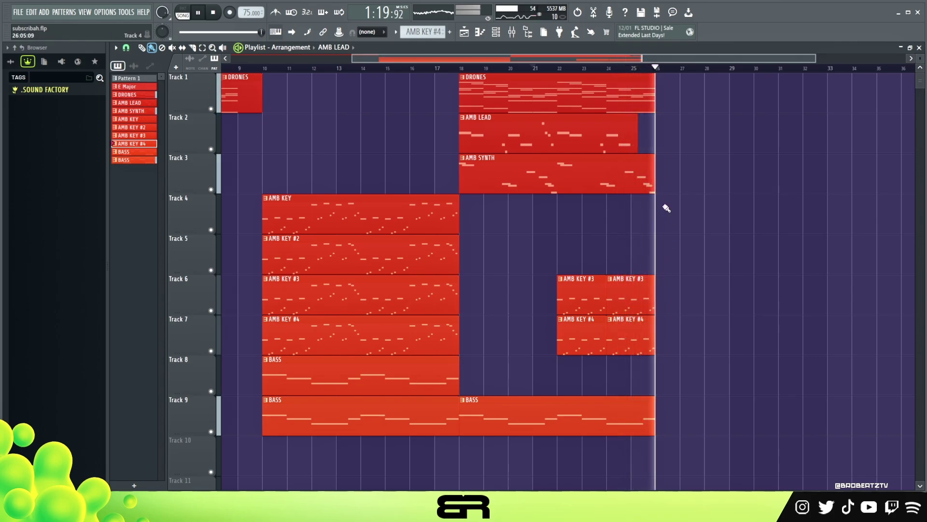
{"action": "key", "text": "space"}
{"action": "scroll", "coordinate": [605, 83], "scroll_direction": "down", "scroll_amount": 3}
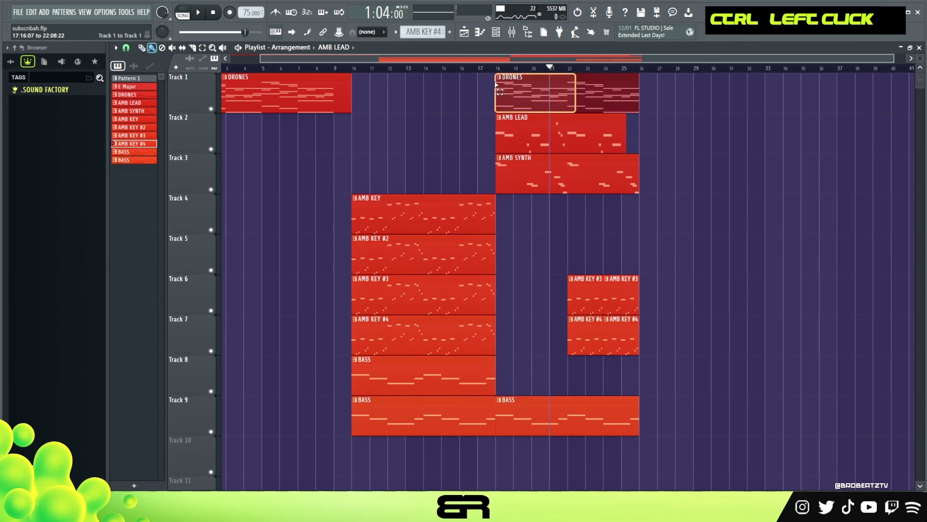
{"action": "mouse_move", "coordinate": [576, 102]}
{"action": "left_mouse_down"}
{"action": "mouse_move", "coordinate": [516, 95]}
{"action": "mouse_move", "coordinate": [683, 101]}
{"action": "left_mouse_up"}
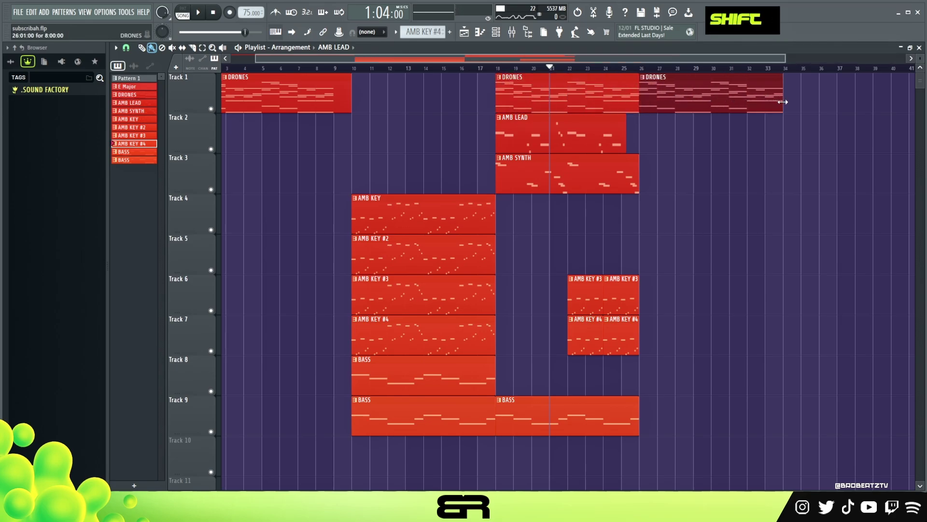
{"action": "left_click_drag", "start_coordinate": [783, 102], "coordinate": [675, 102]}
Step: With finer snapping, end DRONES just past bar 26 and copy BASS to Track 8 at bar 26
{"action": "left_click", "coordinate": [128, 48]}
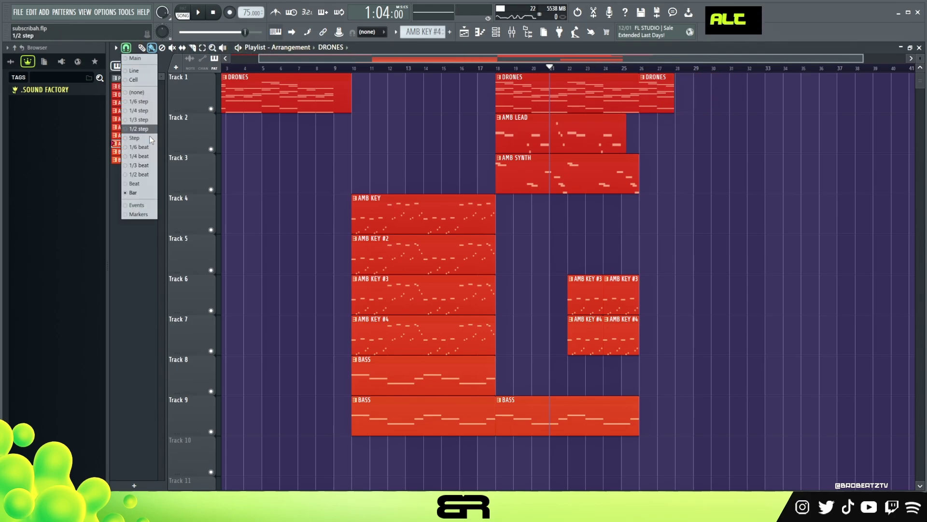
{"action": "left_click", "coordinate": [141, 186]}
{"action": "left_click_drag", "start_coordinate": [674, 101], "coordinate": [647, 101]}
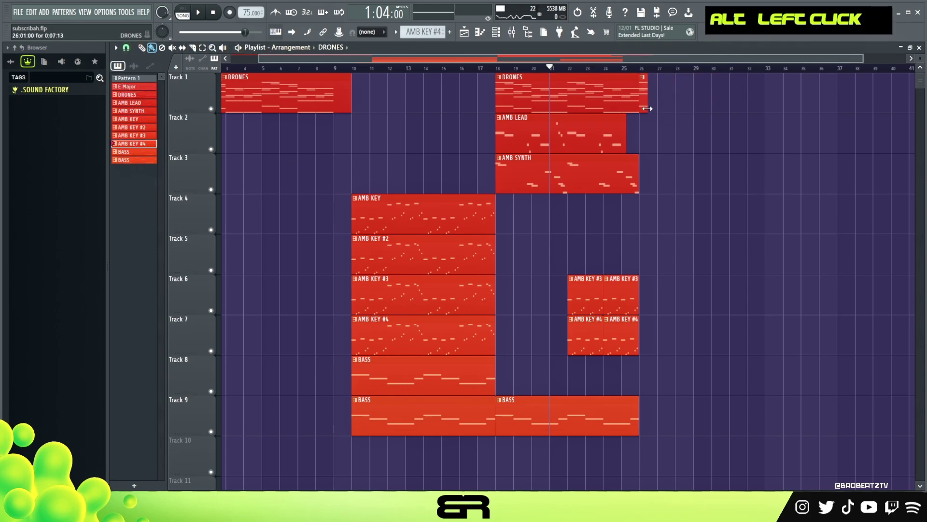
{"action": "scroll", "coordinate": [647, 97], "scroll_direction": "up", "scroll_amount": 3}
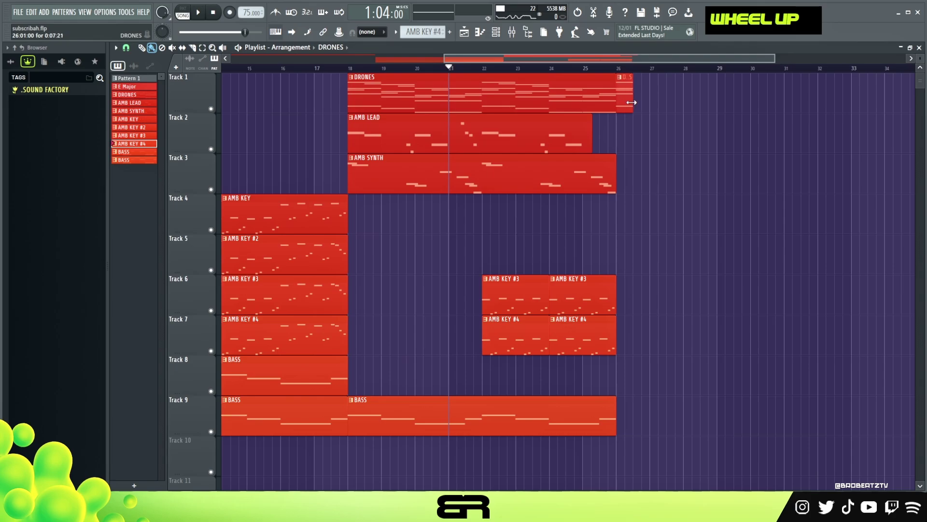
{"action": "left_click", "coordinate": [626, 102], "text": "ctrl"}
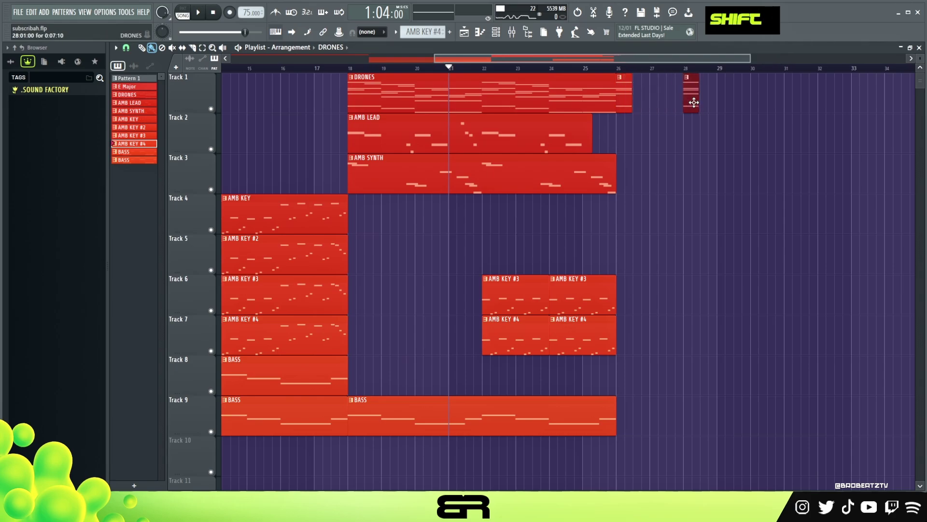
{"action": "right_click", "coordinate": [535, 323]}
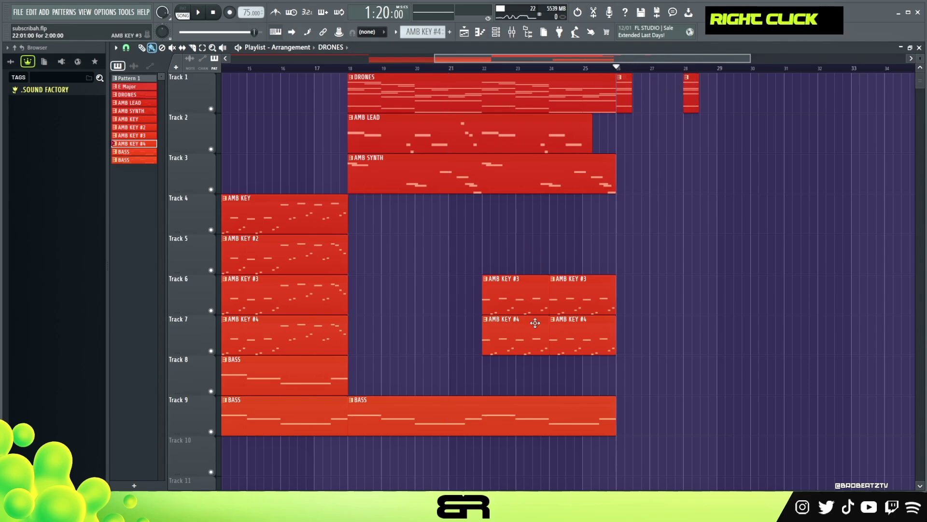
{"action": "left_click_drag", "start_coordinate": [315, 396], "coordinate": [798, 397], "text": "shift"}
Step: Duplicate the AMB SYNTH clip onto Track 3 at bar 26 while listening, then deselect it
{"action": "key", "text": "space"}
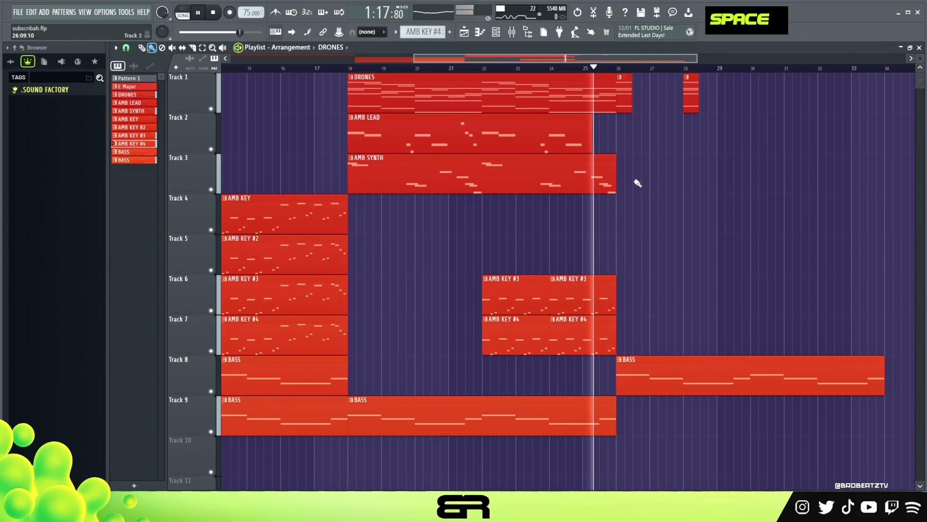
{"action": "mouse_move", "coordinate": [406, 183]}
{"action": "left_mouse_down", "text": "shift"}
{"action": "mouse_move", "coordinate": [680, 188]}
{"action": "mouse_move", "coordinate": [670, 189]}
{"action": "left_mouse_up", "text": "shift"}
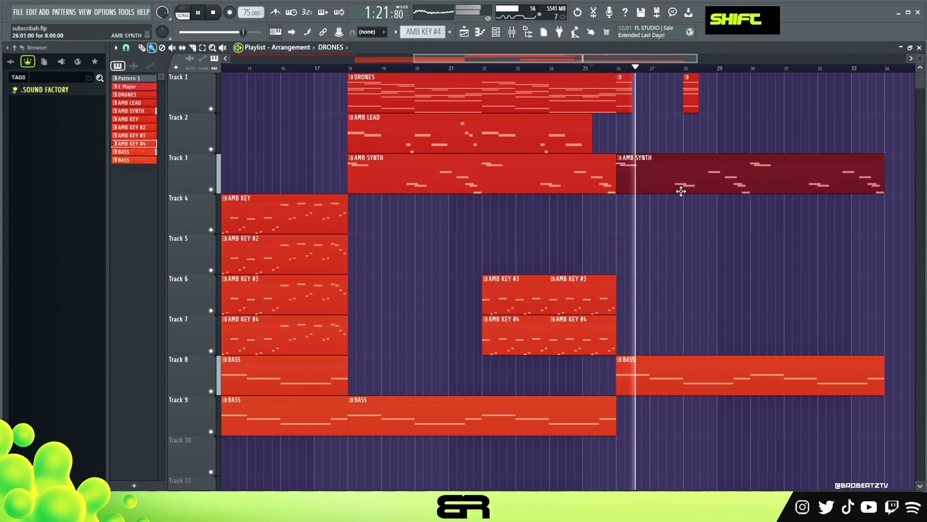
{"action": "left_click_drag", "start_coordinate": [669, 190], "coordinate": [686, 193]}
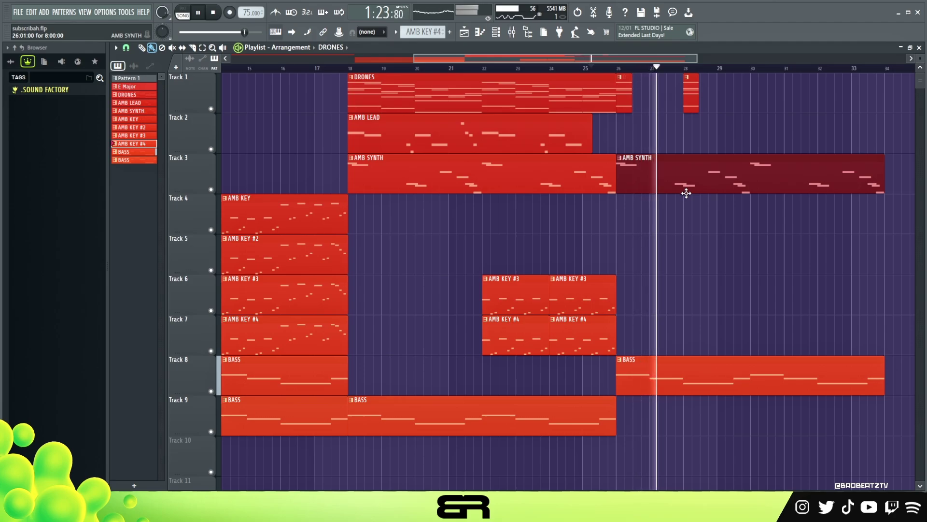
{"action": "key", "text": "space"}
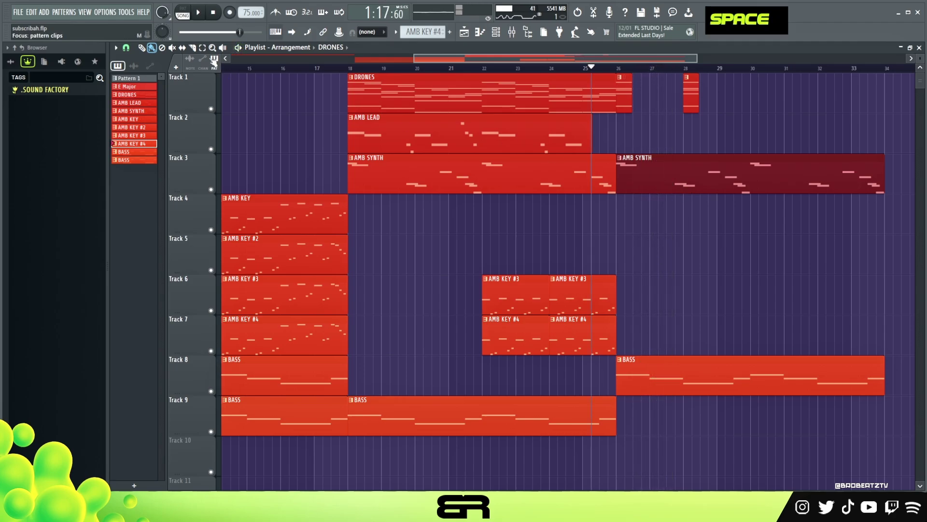
{"action": "left_click", "coordinate": [244, 69], "text": "shift"}
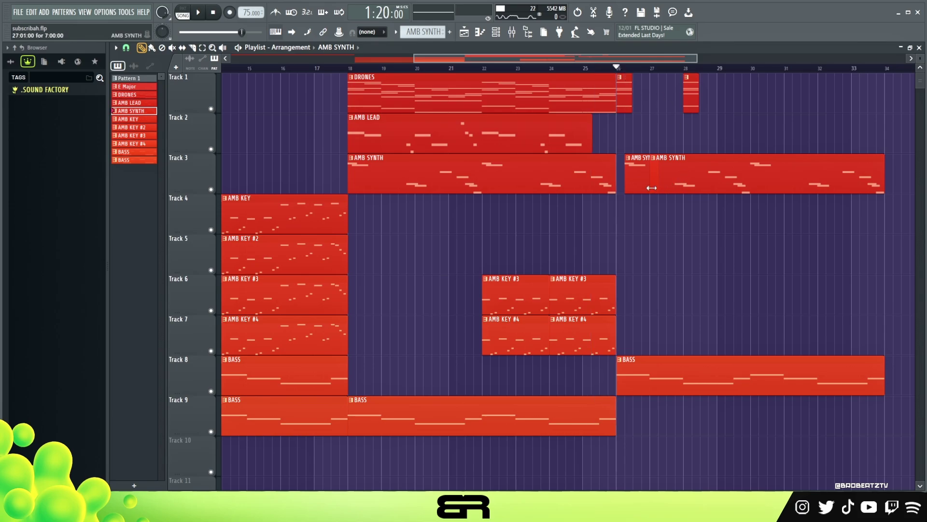
Step: Trim the start of the later AMB SYNTH part and widen the short DRONES piece at bar 28
{"action": "left_click_drag", "start_coordinate": [652, 188], "coordinate": [696, 194]}
{"action": "key", "text": "space"}
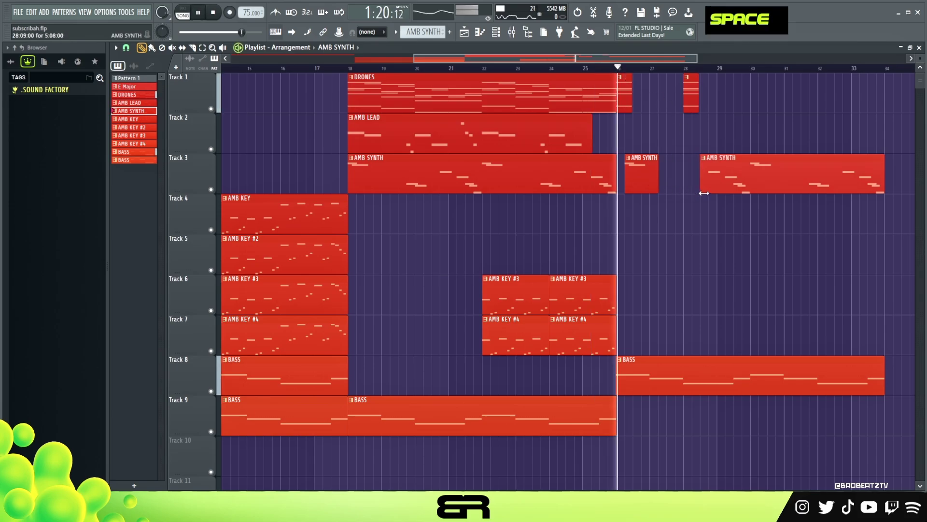
{"action": "left_click_drag", "start_coordinate": [703, 194], "coordinate": [724, 192]}
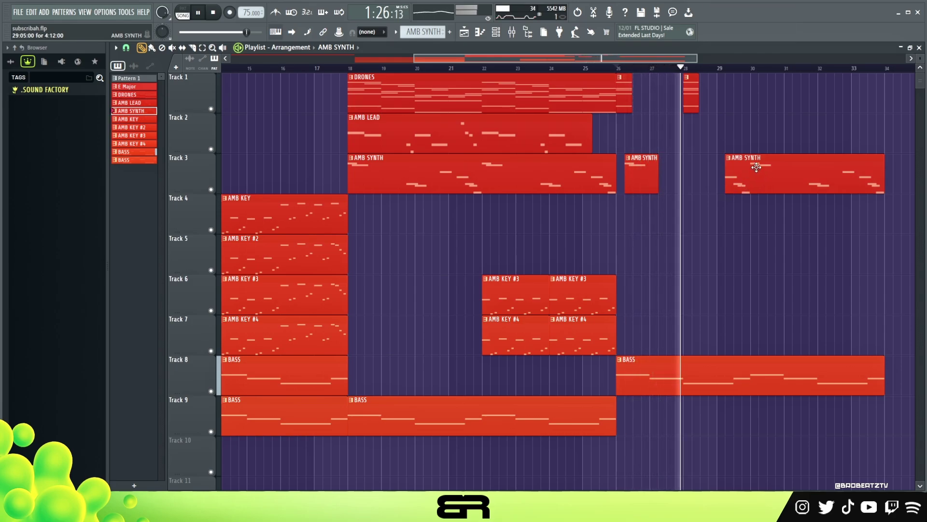
{"action": "left_click_drag", "start_coordinate": [699, 107], "coordinate": [708, 107]}
{"action": "key", "text": "space"}
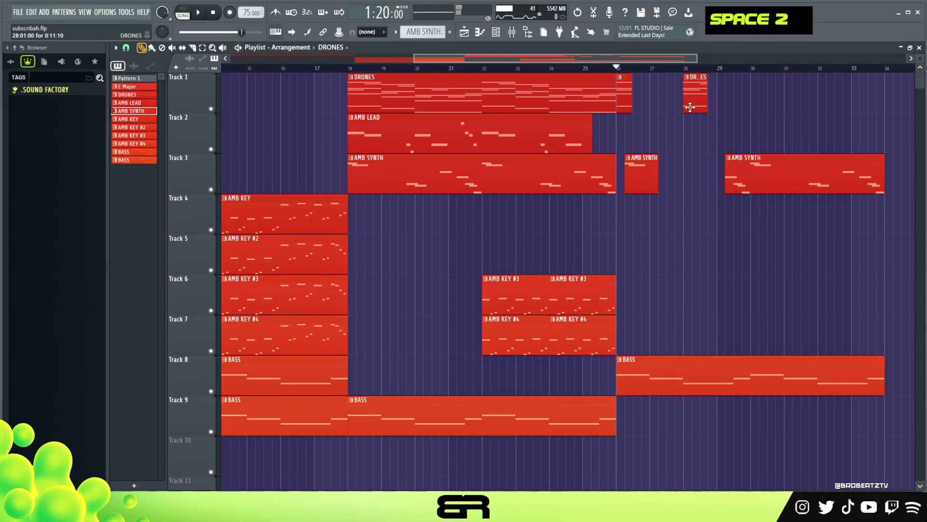
Step: Delete the short DRONES piece, extend the DRONES clip to bar 29, and slice it
{"action": "right_click", "coordinate": [690, 107]}
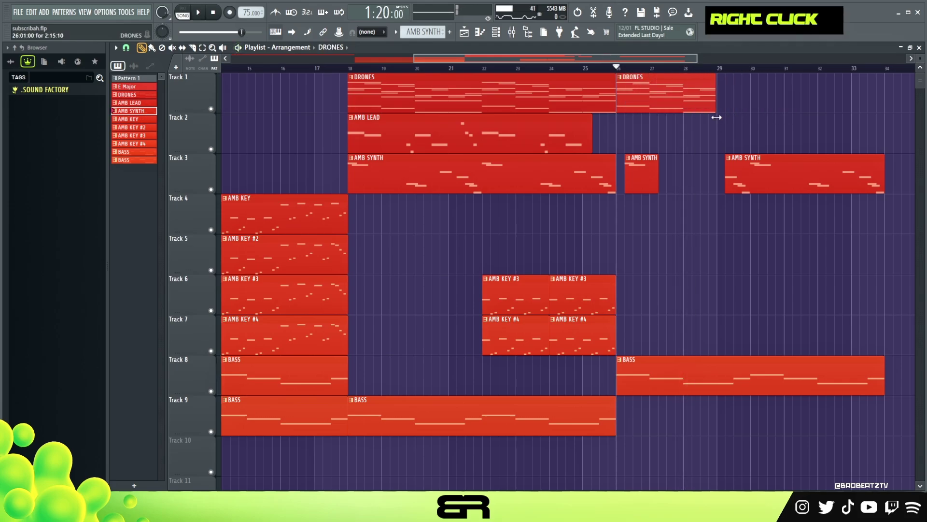
{"action": "mouse_move", "coordinate": [631, 103]}
{"action": "left_mouse_down"}
{"action": "mouse_move", "coordinate": [707, 119]}
{"action": "mouse_move", "coordinate": [720, 109]}
{"action": "left_mouse_up"}
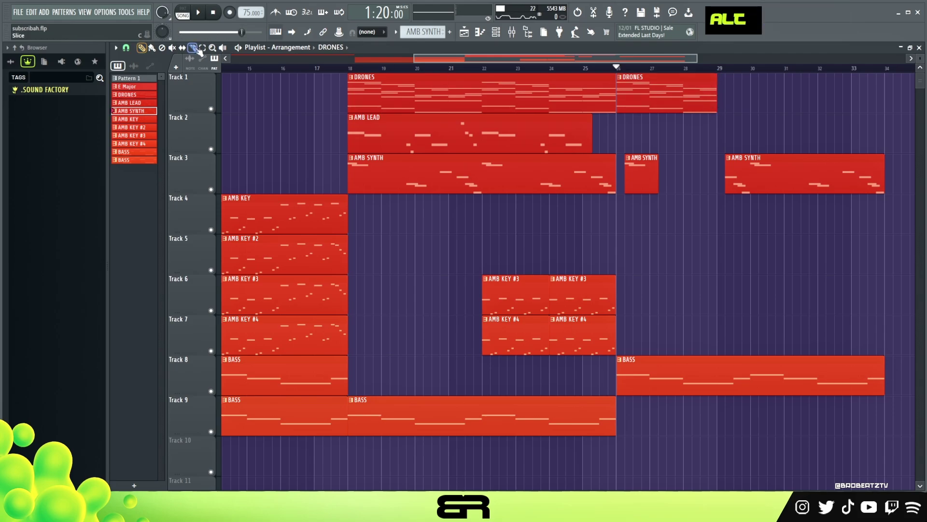
{"action": "left_click", "coordinate": [633, 109], "text": "shift"}
{"action": "left_click", "coordinate": [655, 112], "text": "shift"}
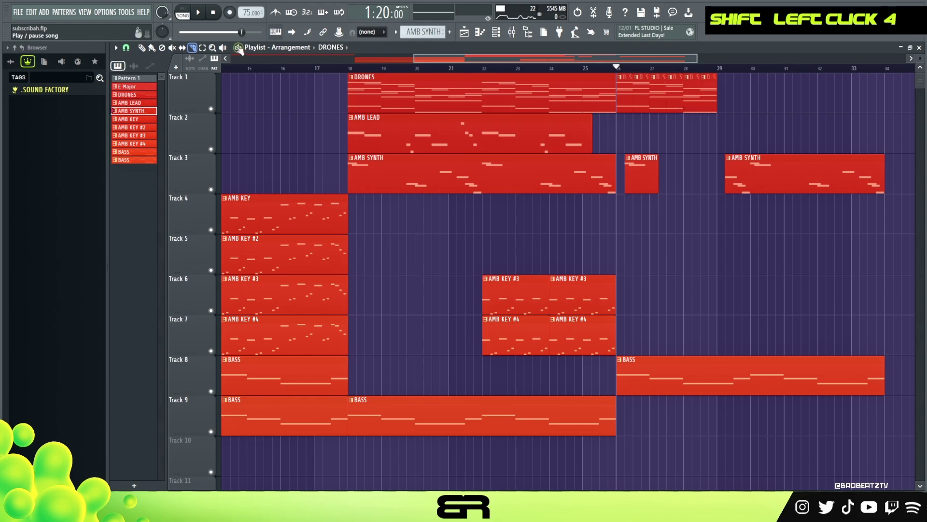
Step: Delete unwanted DRONES slices and duplicate the remaining two to bars 29 and 31
{"action": "right_click", "coordinate": [634, 99]}
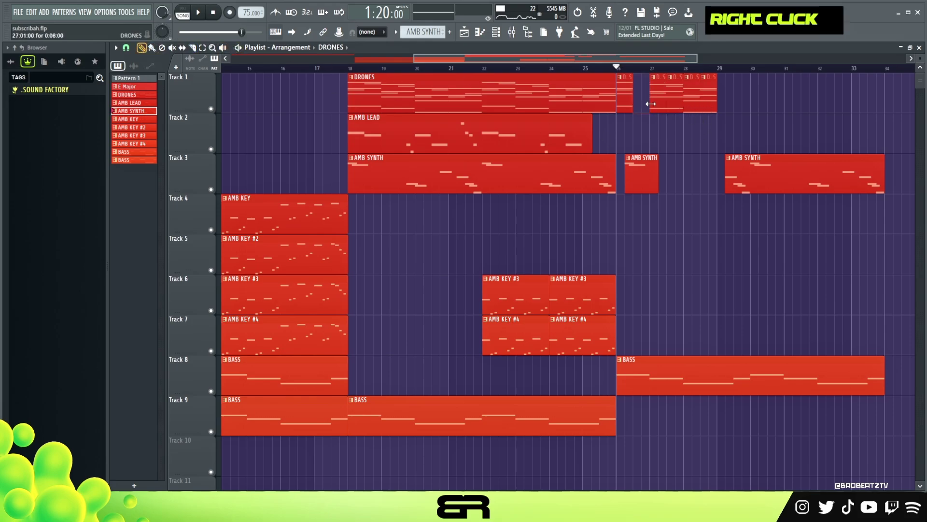
{"action": "right_click", "coordinate": [709, 106]}
{"action": "left_click_drag", "start_coordinate": [685, 75], "coordinate": [718, 114]}
{"action": "left_click", "coordinate": [625, 98], "text": "ctrl"}
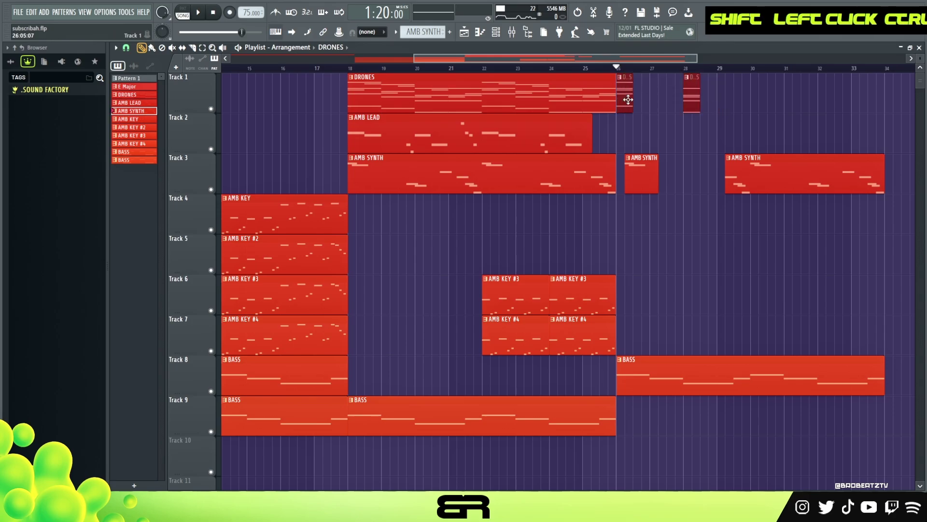
{"action": "left_click_drag", "start_coordinate": [626, 97], "coordinate": [734, 111]}
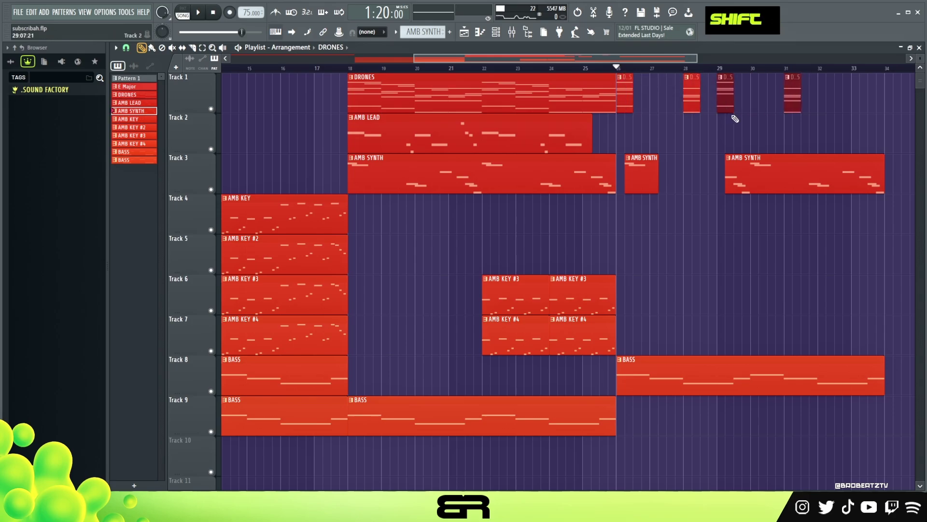
{"action": "key", "text": "space"}
{"action": "right_click", "coordinate": [746, 138]}
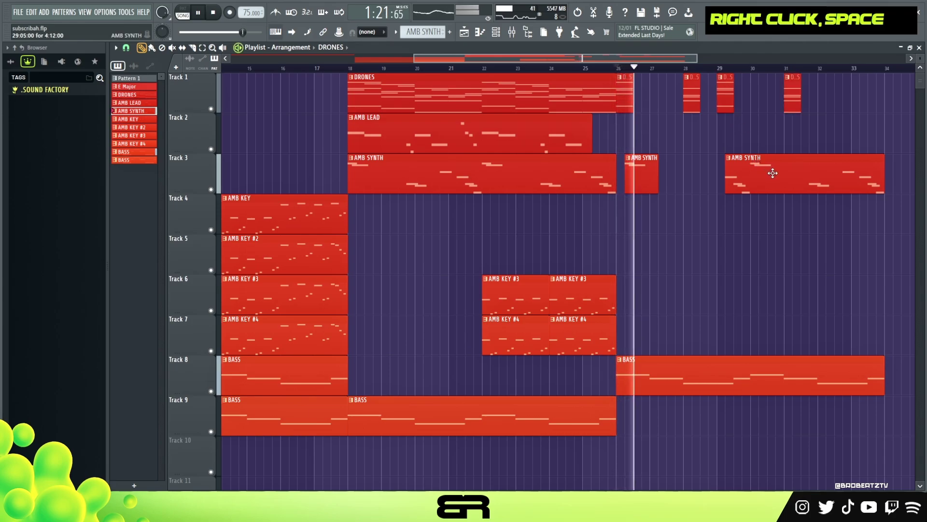
{"action": "key", "text": "space"}
Step: Move the AMB SYNTH pieces to bars 26 and 28 and shorten the second clip
{"action": "left_click_drag", "start_coordinate": [637, 174], "coordinate": [628, 174]}
{"action": "key", "text": "space"}
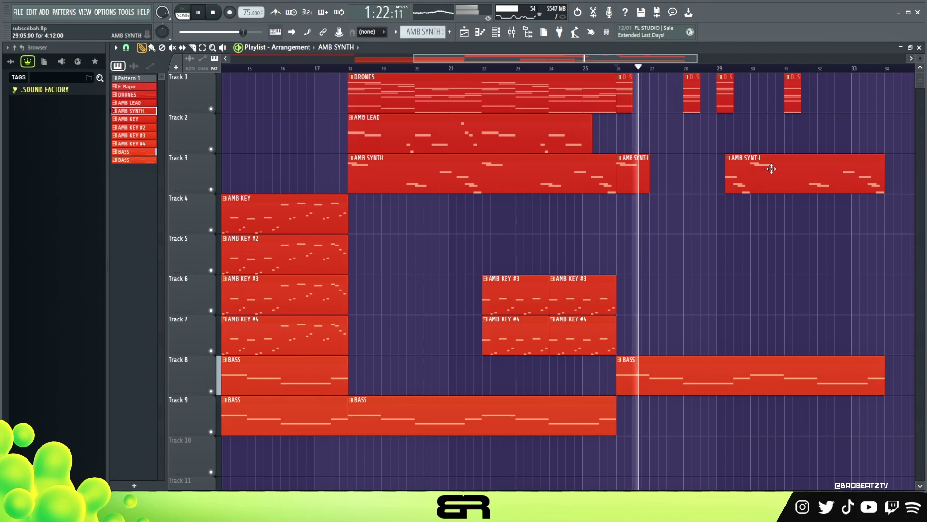
{"action": "left_click_drag", "start_coordinate": [772, 169], "coordinate": [745, 174]}
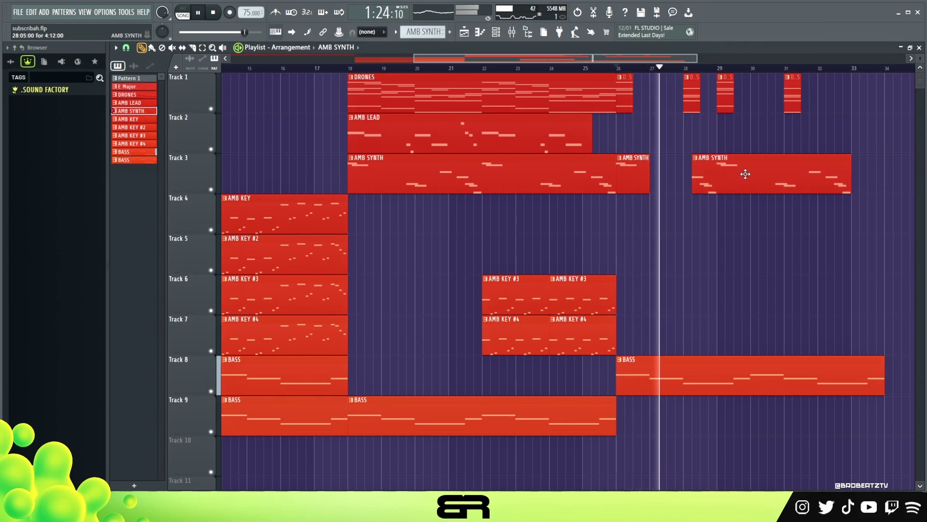
{"action": "right_click", "coordinate": [762, 171]}
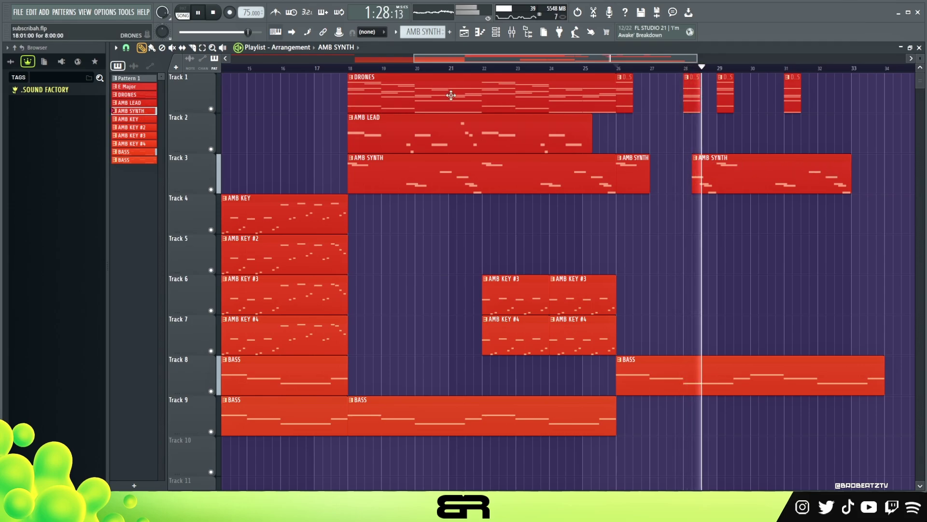
{"action": "key", "text": "e"}
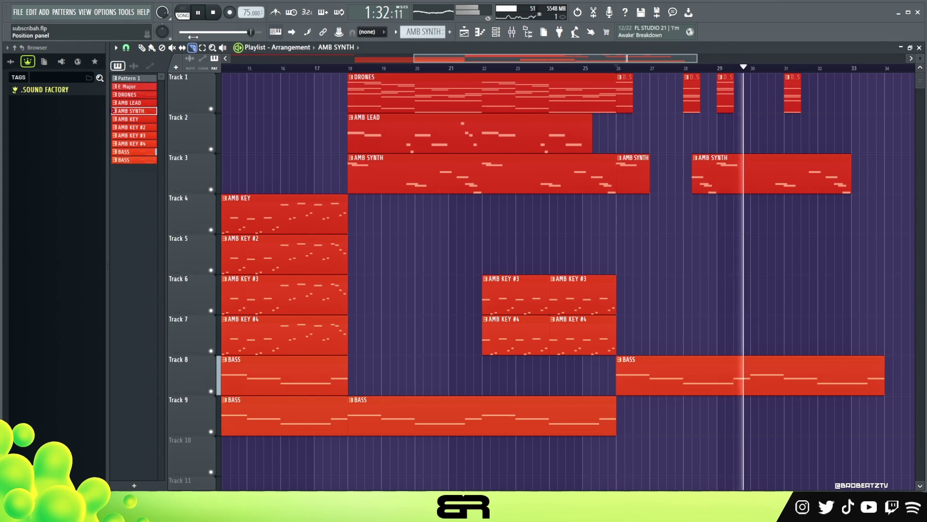
{"action": "left_click", "coordinate": [142, 47]}
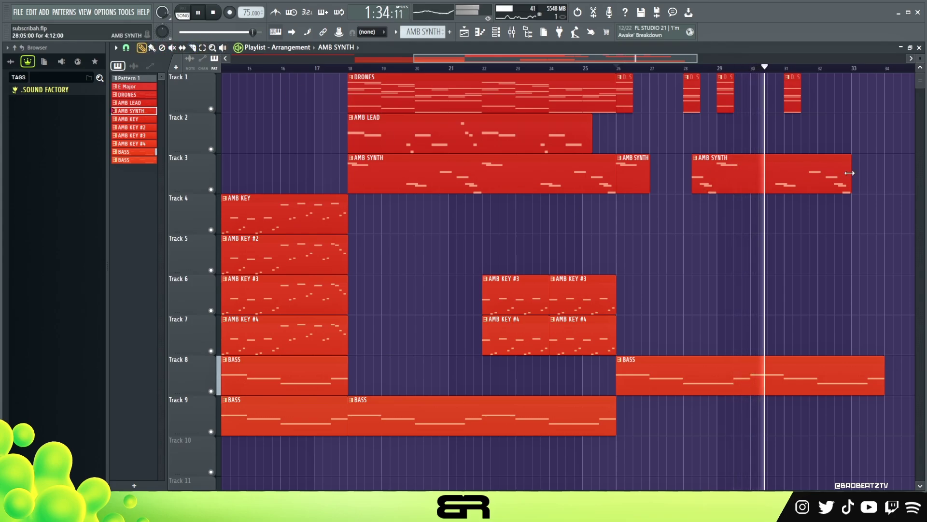
{"action": "left_click_drag", "start_coordinate": [850, 173], "coordinate": [745, 173]}
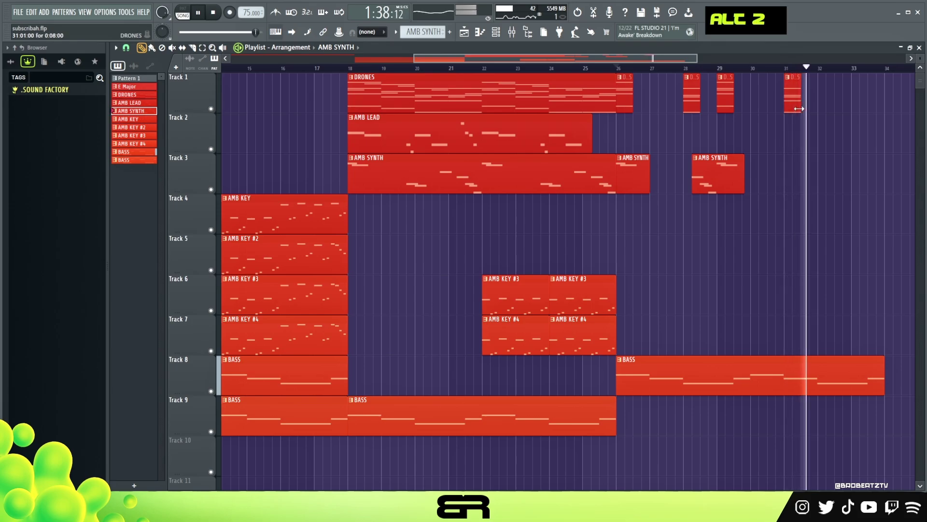
Step: Extend the Track 1 drone to bar 33, slice it in three, and delete the last two slices
{"action": "left_click_drag", "start_coordinate": [798, 109], "coordinate": [848, 117]}
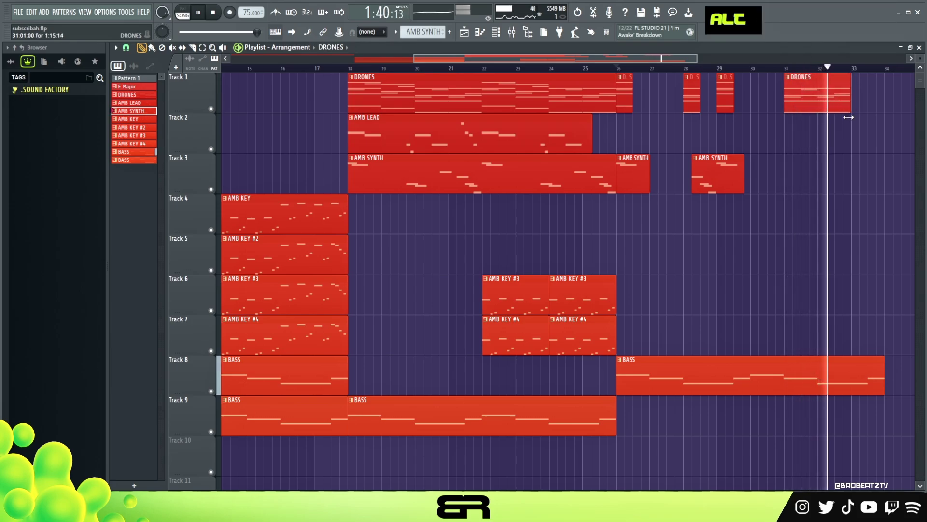
{"action": "key", "text": "space"}
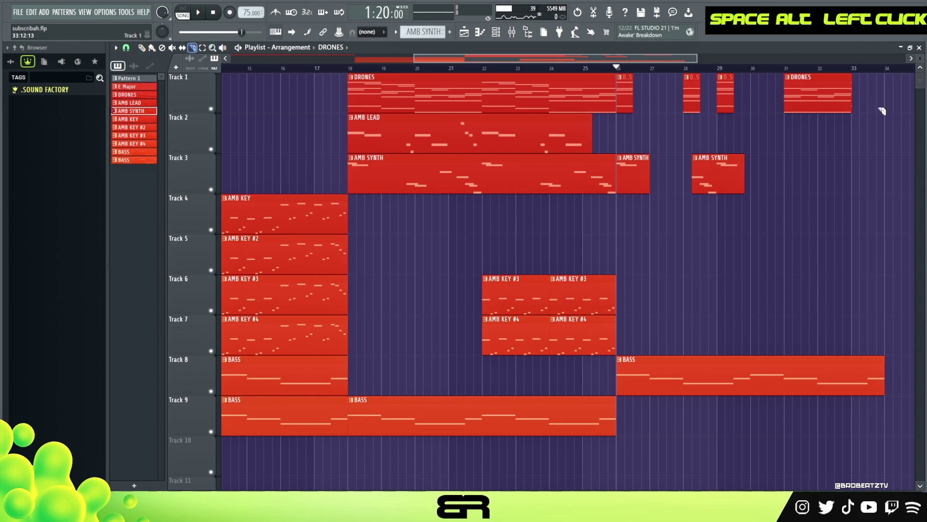
{"action": "left_click", "coordinate": [802, 109], "text": "shift"}
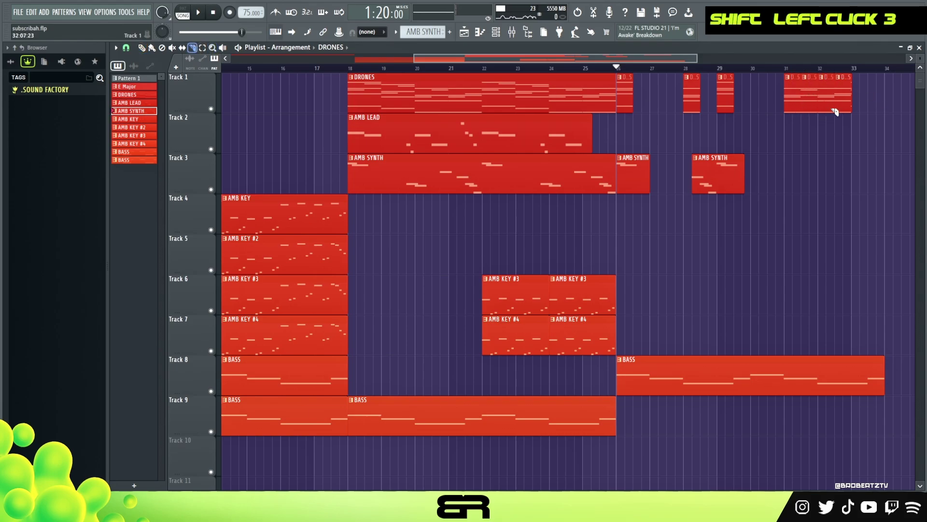
{"action": "right_click", "coordinate": [809, 94]}
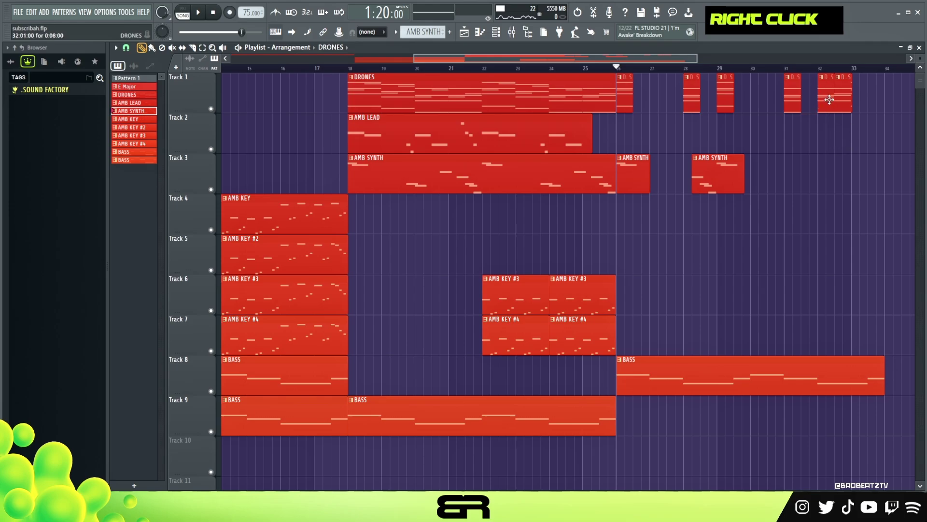
{"action": "right_click", "coordinate": [848, 101]}
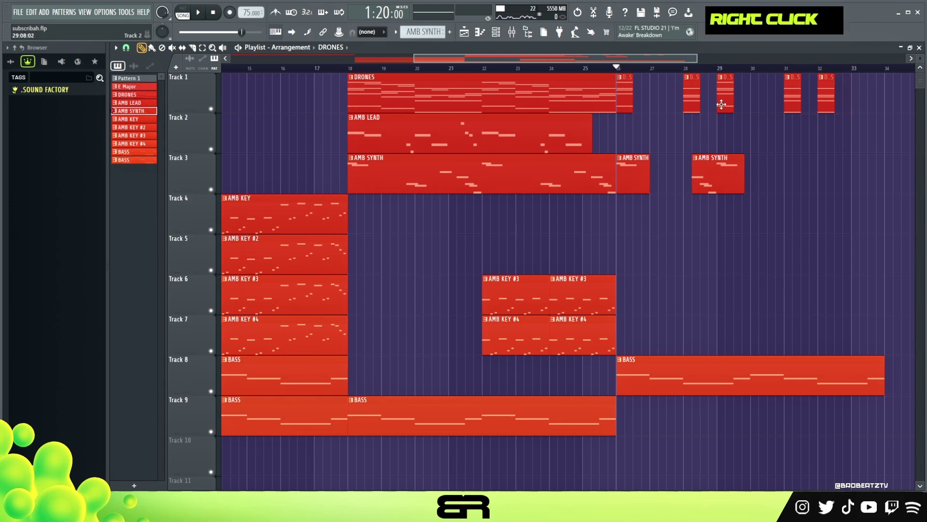
{"action": "scroll", "coordinate": [690, 70], "scroll_direction": "down", "scroll_amount": 1}
{"action": "scroll", "coordinate": [689, 71], "scroll_direction": "down", "scroll_amount": 1}
{"action": "scroll", "coordinate": [687, 72], "scroll_direction": "down", "scroll_amount": 1}
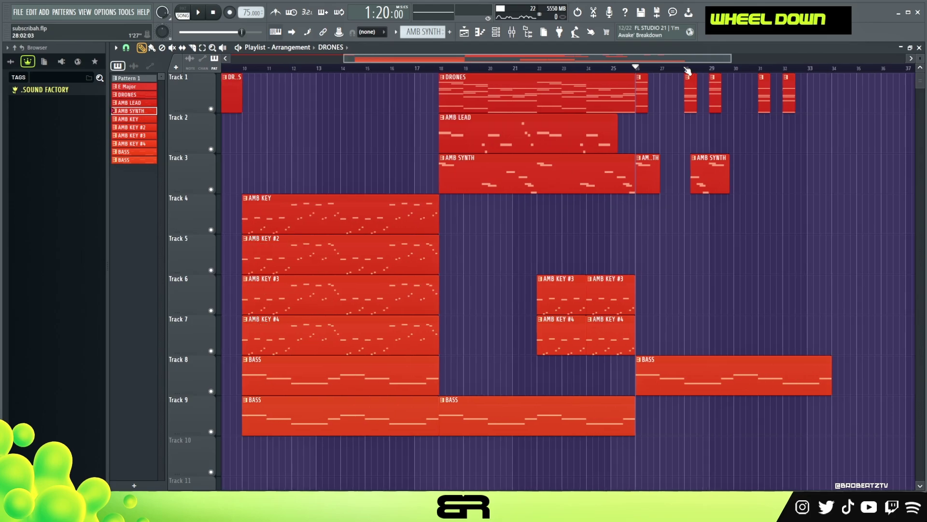
{"action": "scroll", "coordinate": [676, 70], "scroll_direction": "down", "scroll_amount": 1}
{"action": "mouse_move", "coordinate": [362, 154]}
{"action": "left_mouse_down", "text": "ctrl"}
{"action": "mouse_move", "coordinate": [389, 427]}
{"action": "mouse_move", "coordinate": [837, 422]}
{"action": "left_mouse_up", "text": "ctrl"}
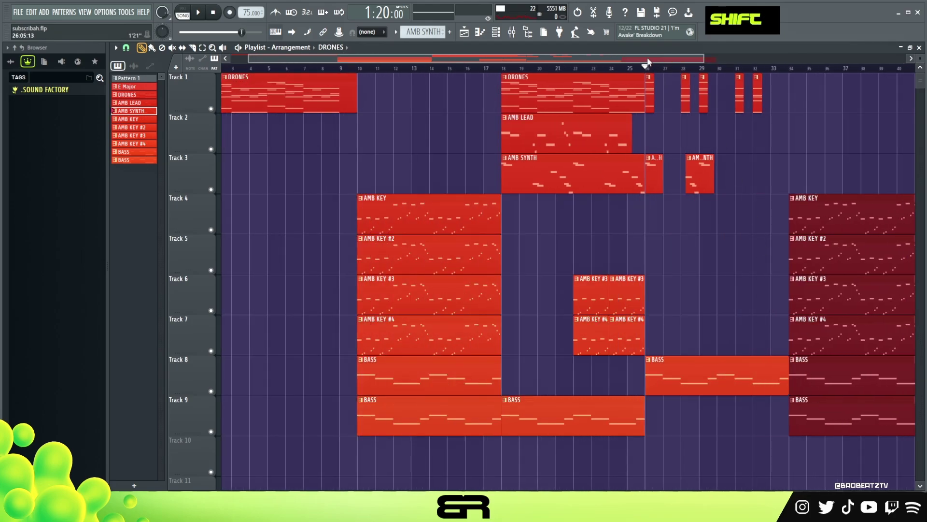
{"action": "left_click_drag", "start_coordinate": [647, 62], "coordinate": [711, 60]}
{"action": "scroll", "coordinate": [711, 60], "scroll_direction": "up", "scroll_amount": 2}
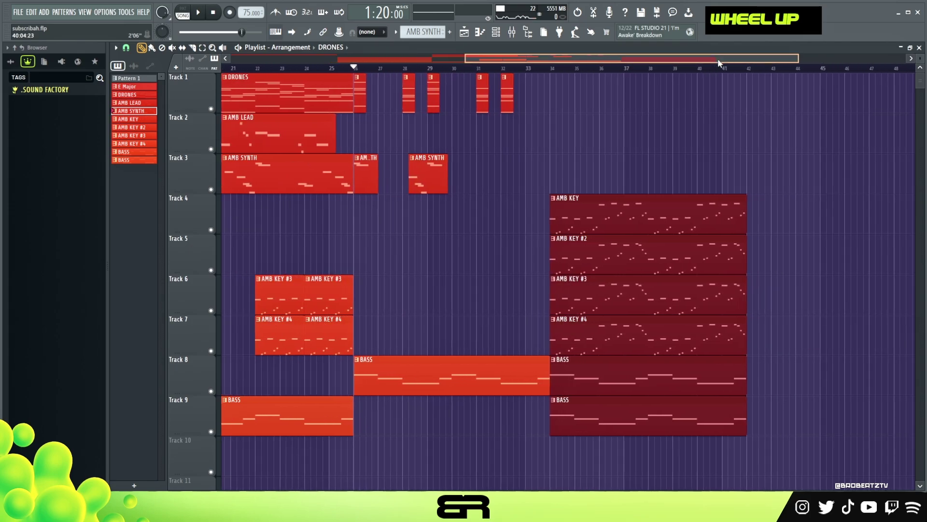
{"action": "scroll", "coordinate": [718, 59], "scroll_direction": "up", "scroll_amount": 2}
Step: Select the copied Track 4–6 clips near bar 34 and shorten the AMB KEY and AMB KEY #2 copies
{"action": "left_click_drag", "start_coordinate": [715, 114], "coordinate": [476, 324], "text": "ctrl"}
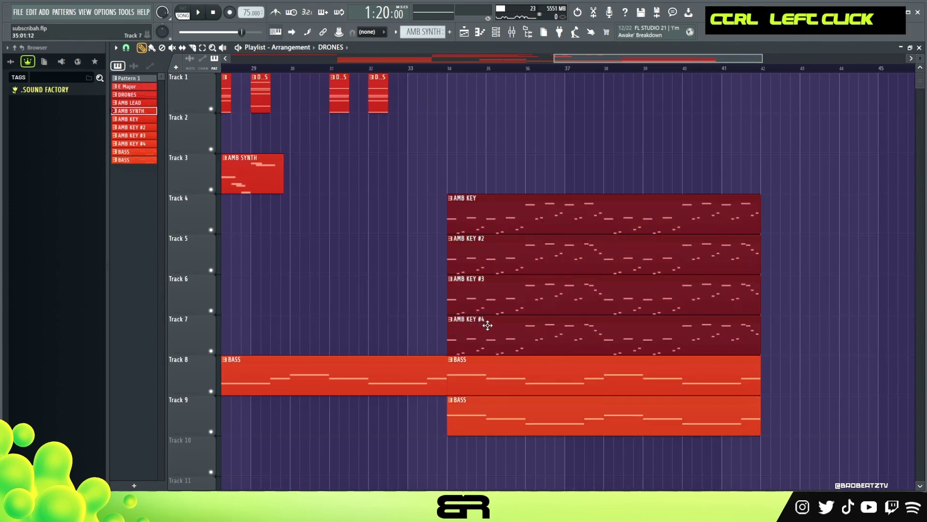
{"action": "left_click", "coordinate": [488, 326]}
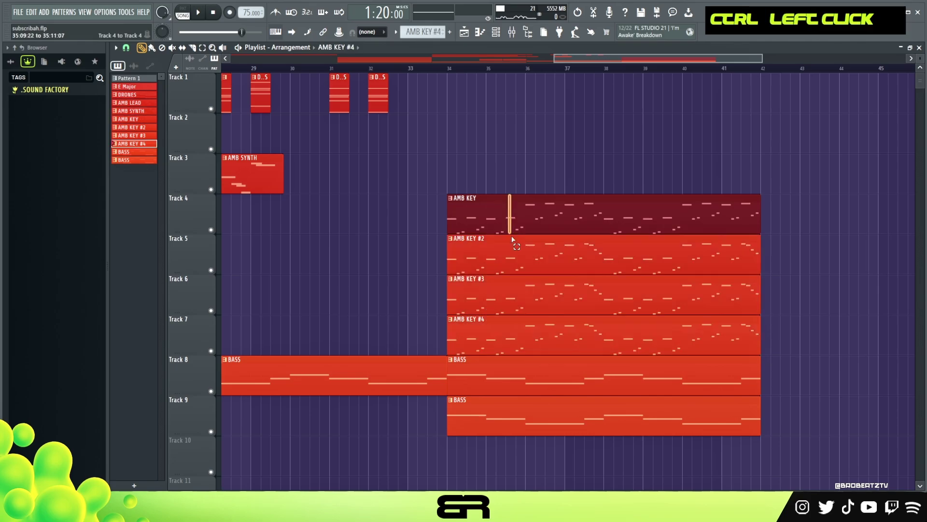
{"action": "left_click_drag", "start_coordinate": [503, 211], "coordinate": [503, 284], "text": "ctrl"}
{"action": "key", "text": "space"}
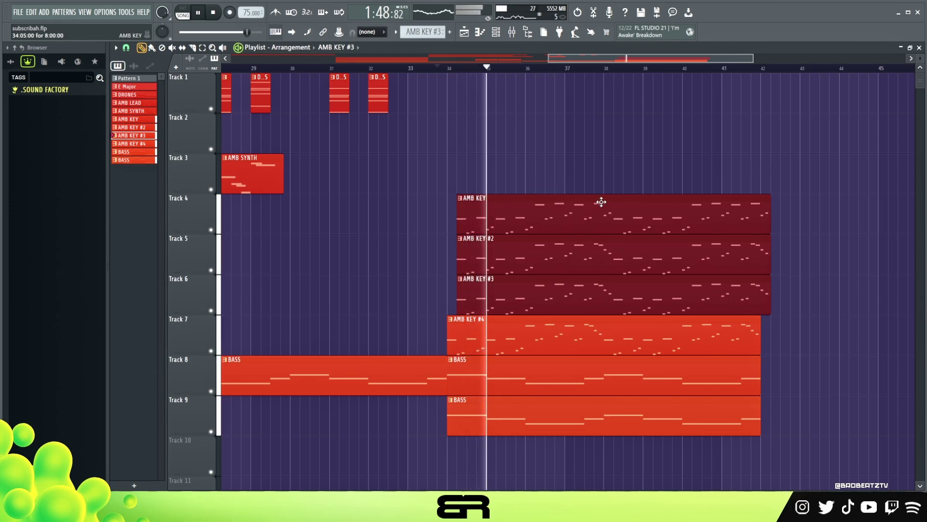
{"action": "left_click_drag", "start_coordinate": [735, 196], "coordinate": [727, 261], "text": "ctrl"}
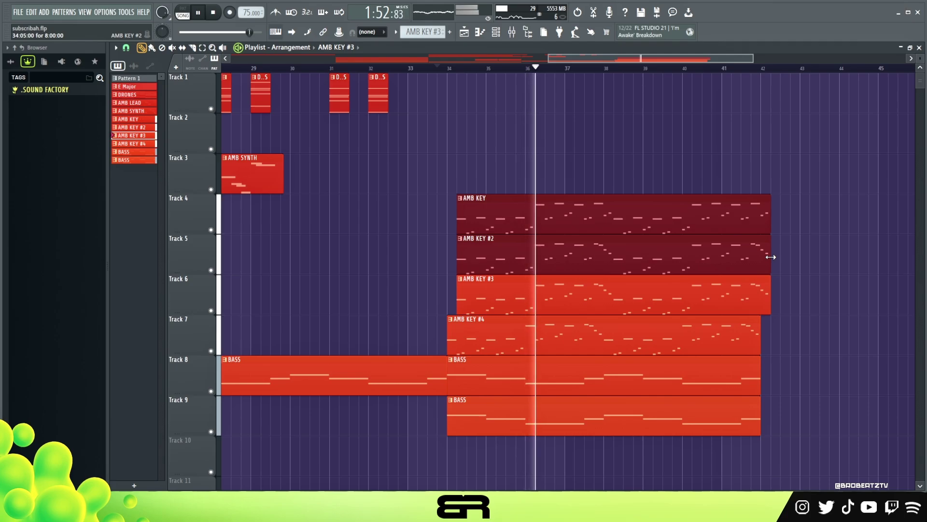
{"action": "left_click_drag", "start_coordinate": [771, 257], "coordinate": [604, 262]}
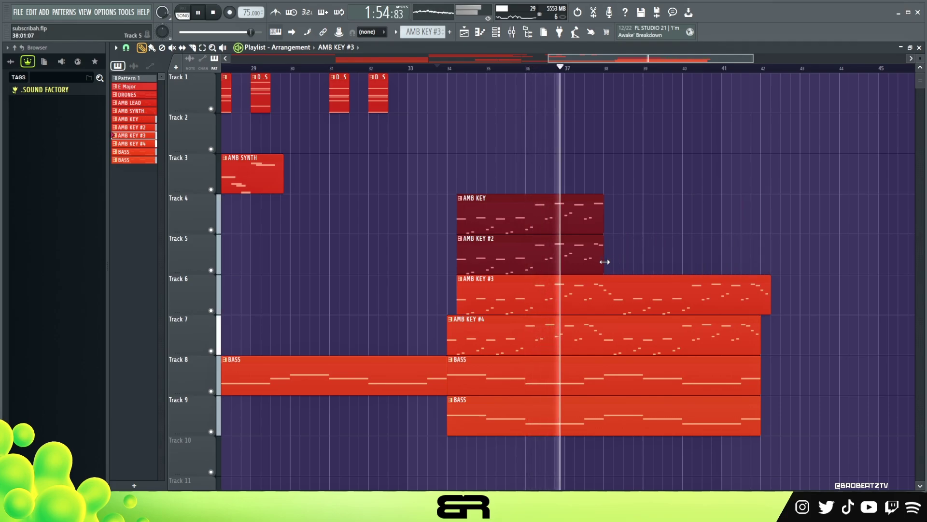
{"action": "right_click", "coordinate": [684, 231]}
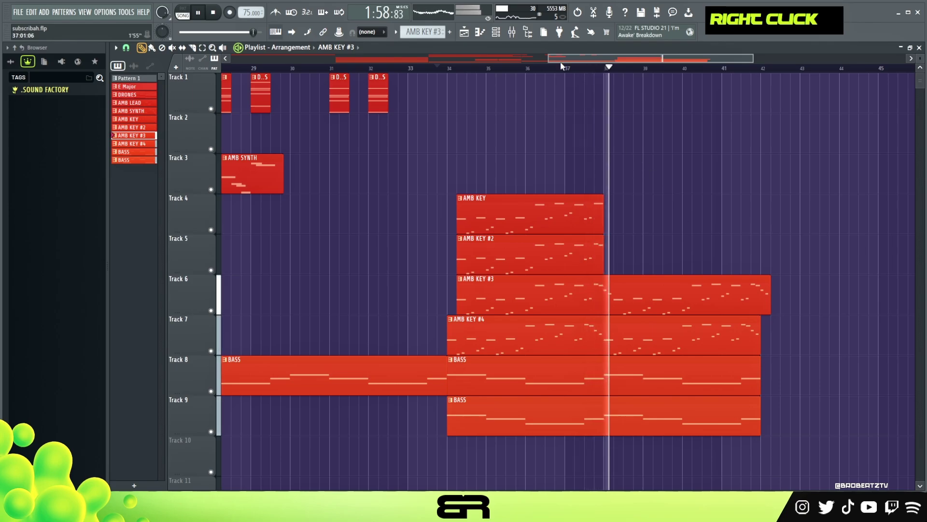
{"action": "scroll", "coordinate": [637, 167], "scroll_direction": "down", "scroll_amount": 1}
{"action": "scroll", "coordinate": [636, 160], "scroll_direction": "down", "scroll_amount": 1}
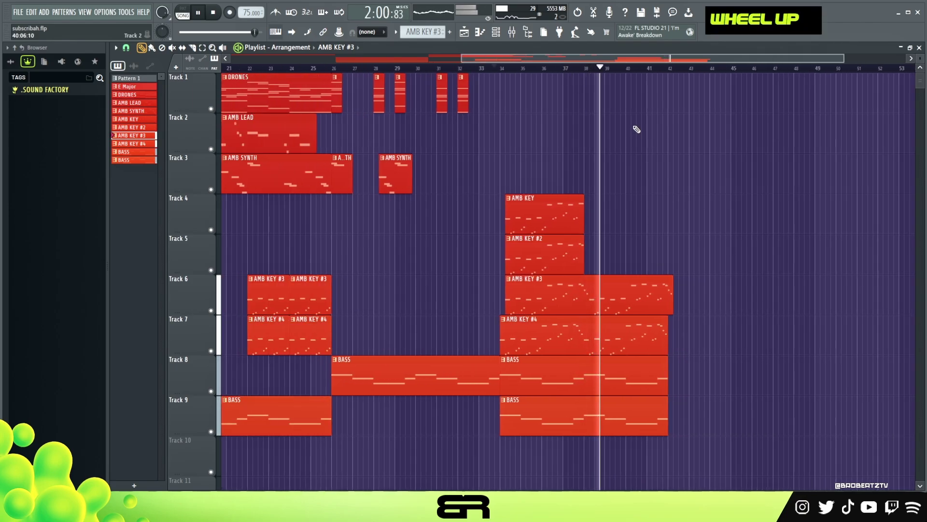
{"action": "scroll", "coordinate": [635, 142], "scroll_direction": "down", "scroll_amount": 1}
{"action": "scroll", "coordinate": [656, 148], "scroll_direction": "down", "scroll_amount": 1}
{"action": "scroll", "coordinate": [684, 162], "scroll_direction": "down", "scroll_amount": 1}
{"action": "scroll", "coordinate": [690, 183], "scroll_direction": "up", "scroll_amount": 1}
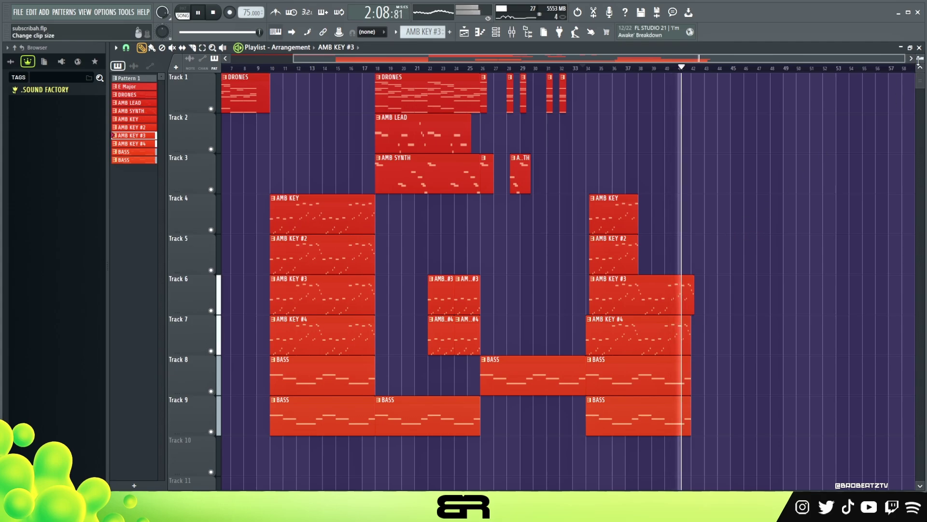
{"action": "scroll", "coordinate": [883, 116], "scroll_direction": "down", "scroll_amount": 2}
{"action": "scroll", "coordinate": [858, 145], "scroll_direction": "up", "scroll_amount": 1}
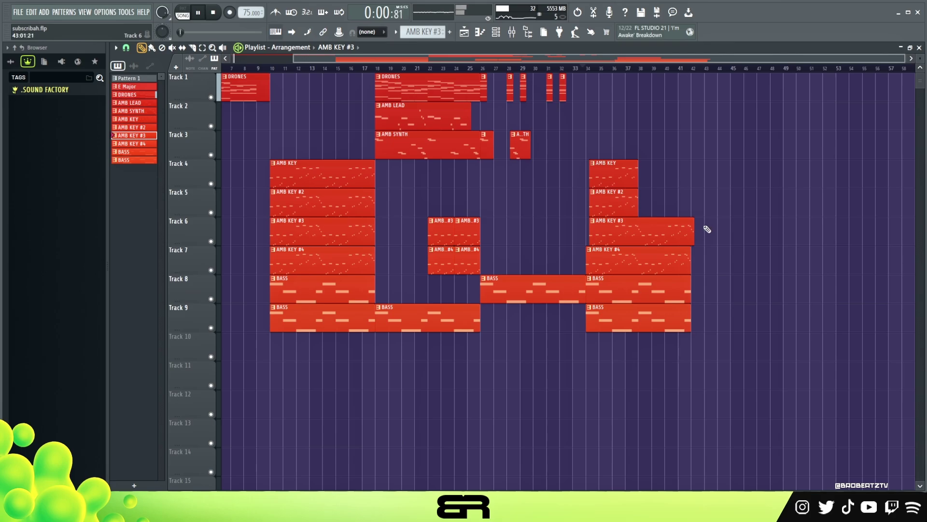
{"action": "key", "text": "space"}
Step: Extend the AMB KEY #3 copy on Track 6 and enable FabFilter Timeless 3 in the Mixer
{"action": "left_click_drag", "start_coordinate": [694, 231], "coordinate": [703, 230], "text": "alt"}
{"action": "scroll", "coordinate": [698, 257], "scroll_direction": "up", "scroll_amount": 1}
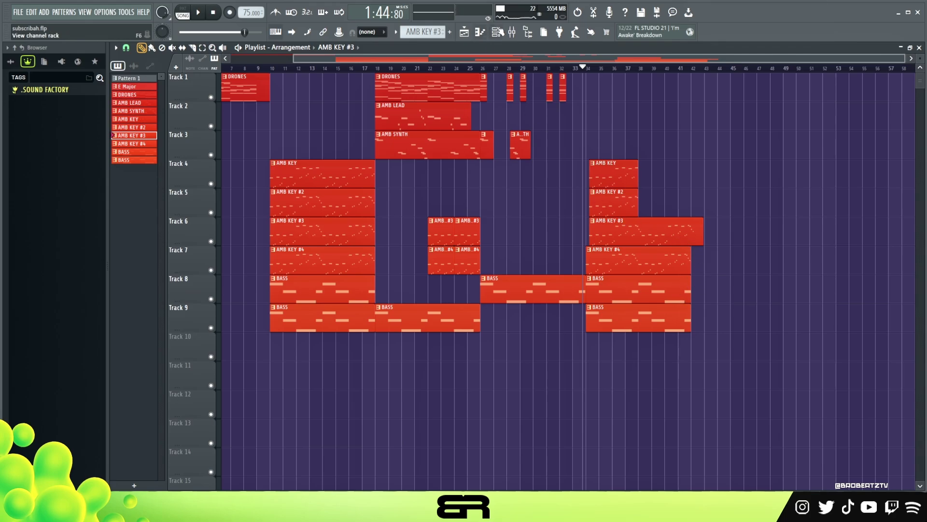
{"action": "left_click", "coordinate": [511, 31]}
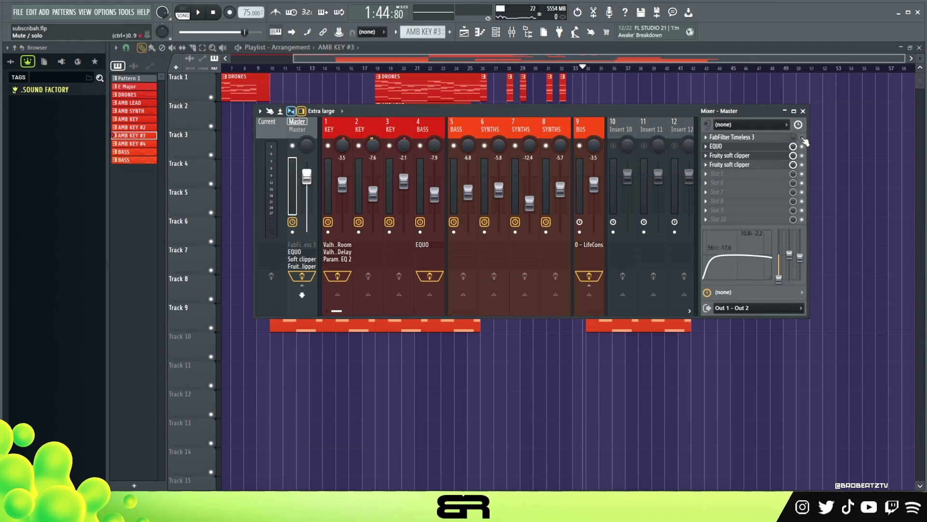
{"action": "right_click", "coordinate": [803, 139]}
{"action": "left_click", "coordinate": [795, 138]}
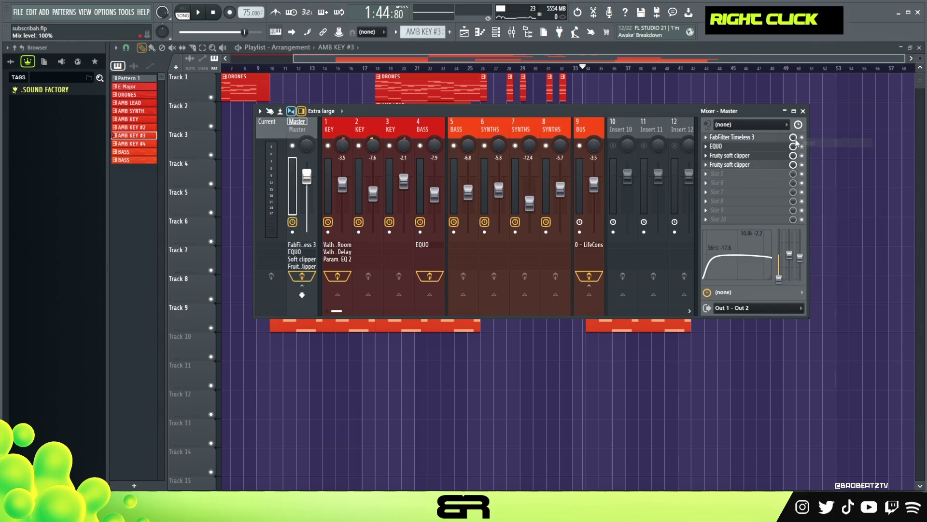
Step: Create an automation clip for the Timeless 3 mix level and return to the playlist
{"action": "right_click", "coordinate": [795, 138]}
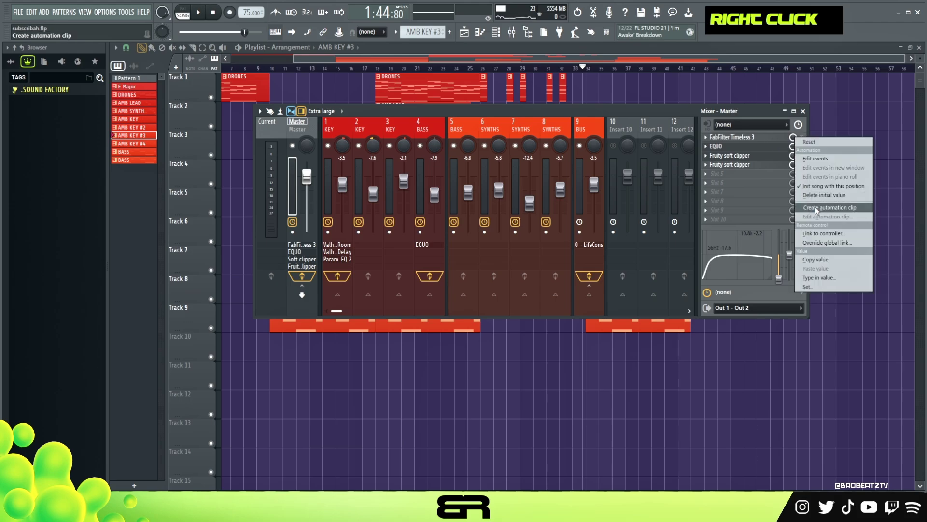
{"action": "left_click", "coordinate": [817, 210]}
{"action": "left_click", "coordinate": [340, 331]}
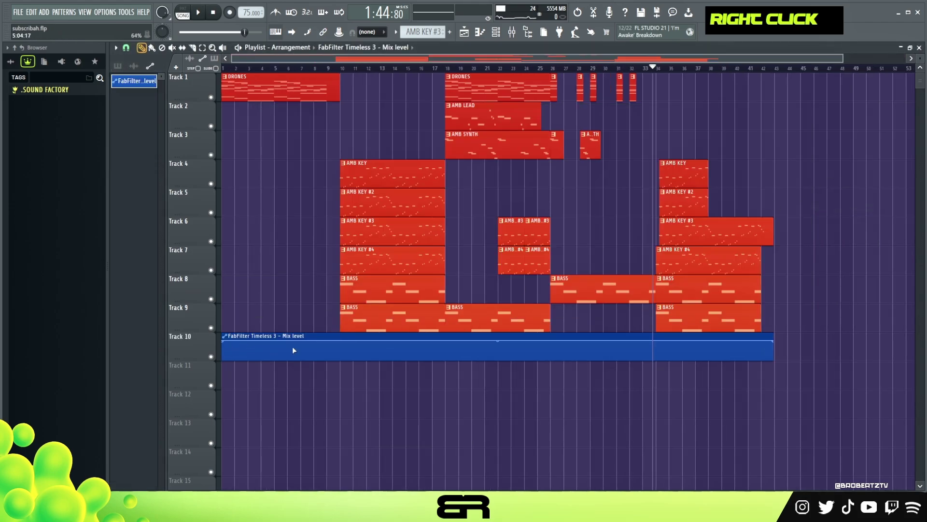
Step: Add automation points around bar 17 and curve the mix-level rise, auditioning it
{"action": "left_click", "coordinate": [425, 69]}
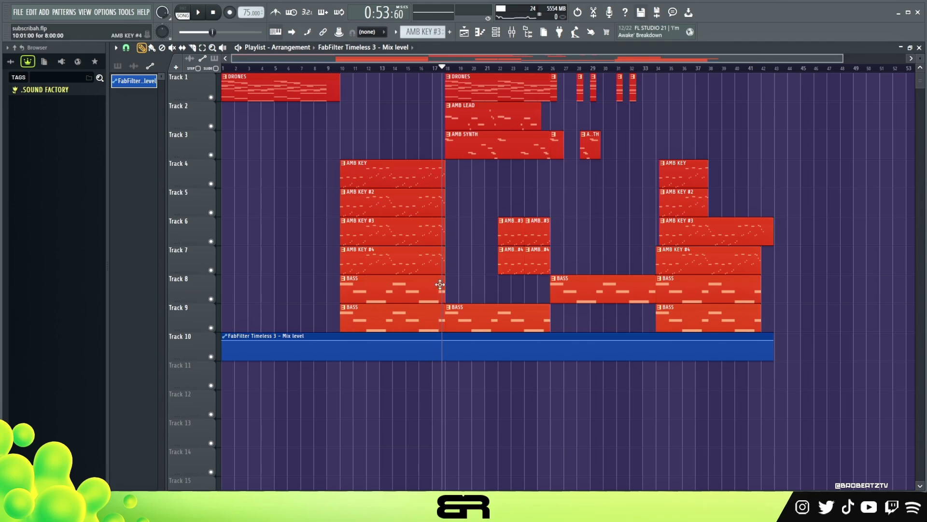
{"action": "right_click", "coordinate": [446, 341]}
{"action": "right_click", "coordinate": [429, 368]}
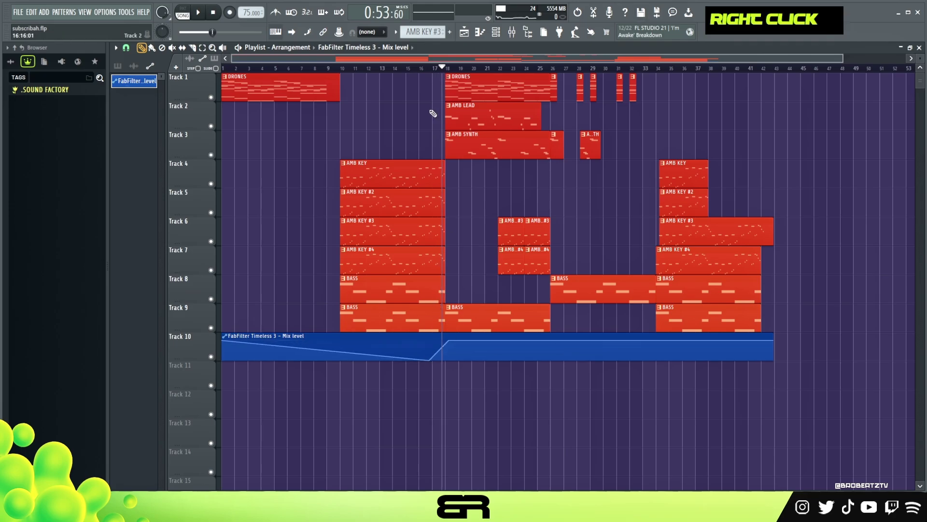
{"action": "key", "text": "space"}
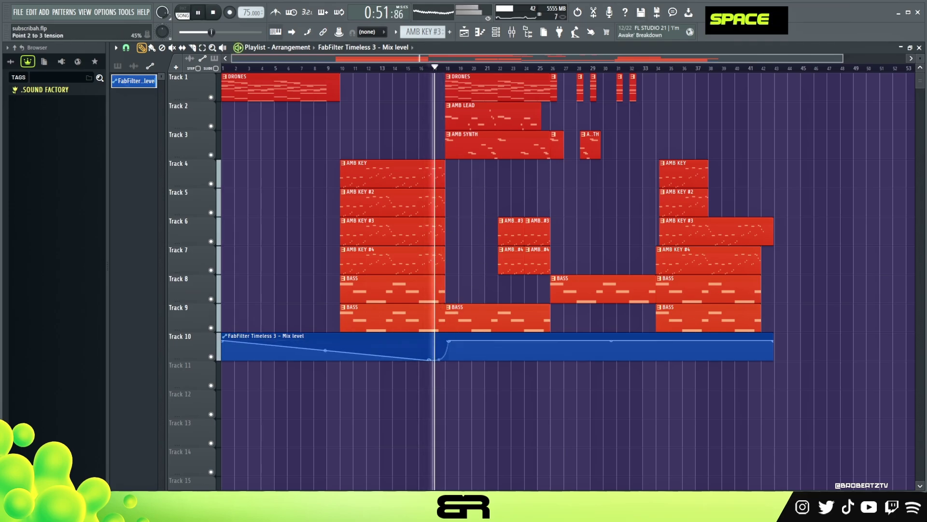
{"action": "double_click", "coordinate": [449, 343], "text": "alt"}
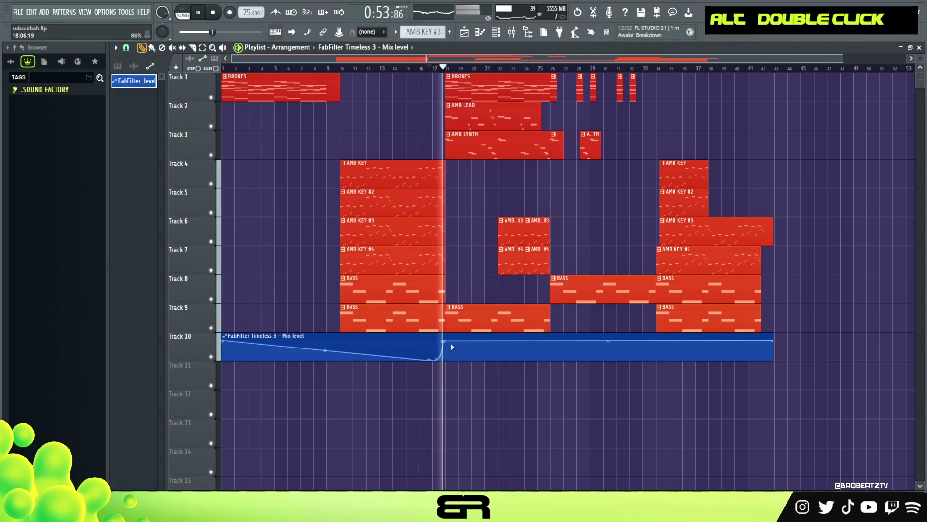
{"action": "left_click", "coordinate": [450, 347], "text": "alt"}
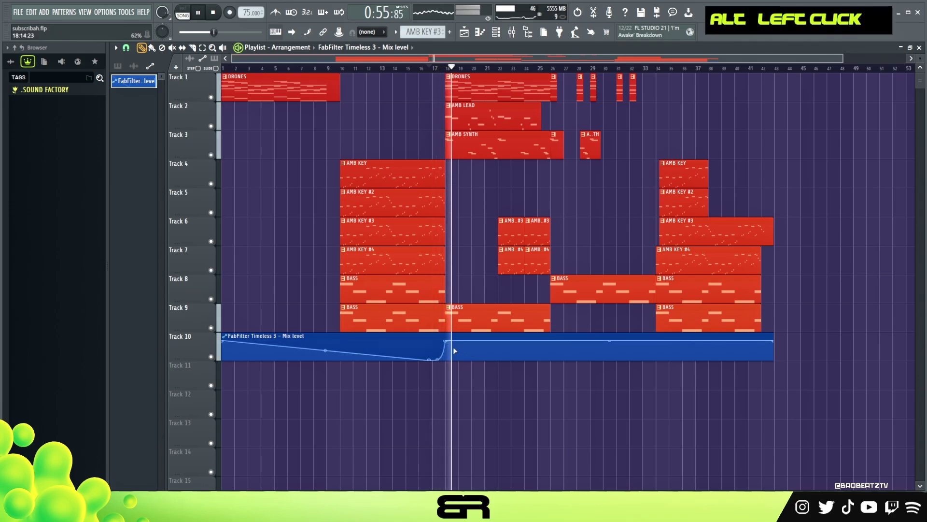
{"action": "key", "text": "space"}
Step: Add a point near bar 4, delete another, and keep the level low until bar 33, then rise
{"action": "right_click", "coordinate": [258, 359]}
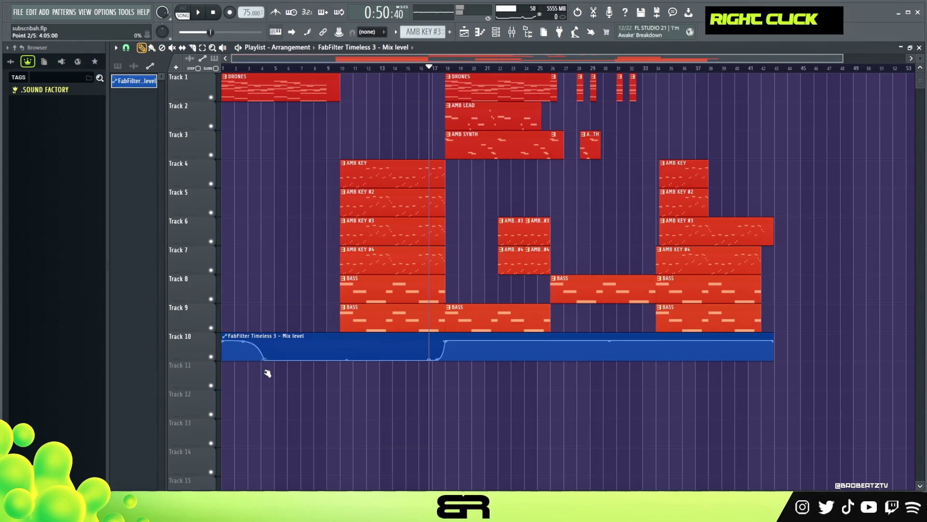
{"action": "right_click", "coordinate": [446, 341]}
{"action": "left_click", "coordinate": [457, 353]}
{"action": "left_click_drag", "start_coordinate": [431, 359], "coordinate": [650, 393]}
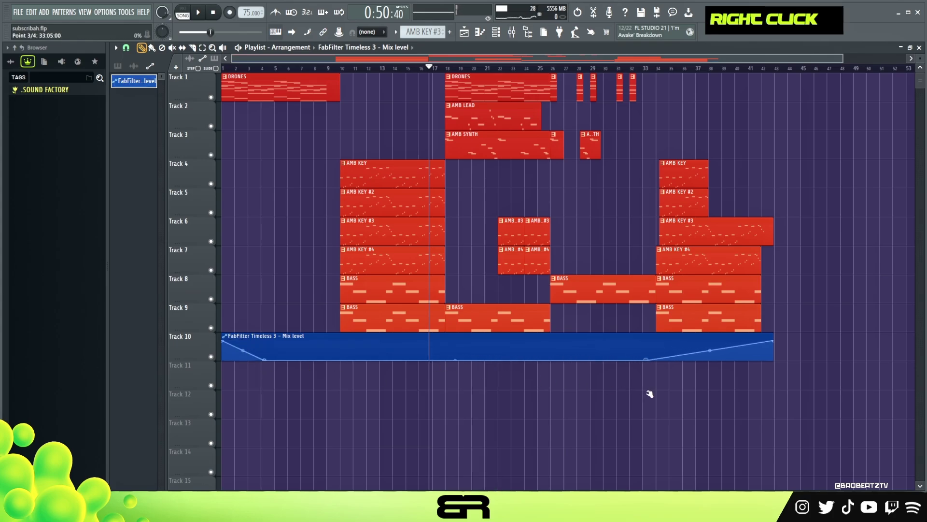
{"action": "scroll", "coordinate": [661, 71], "scroll_direction": "down", "scroll_amount": 1}
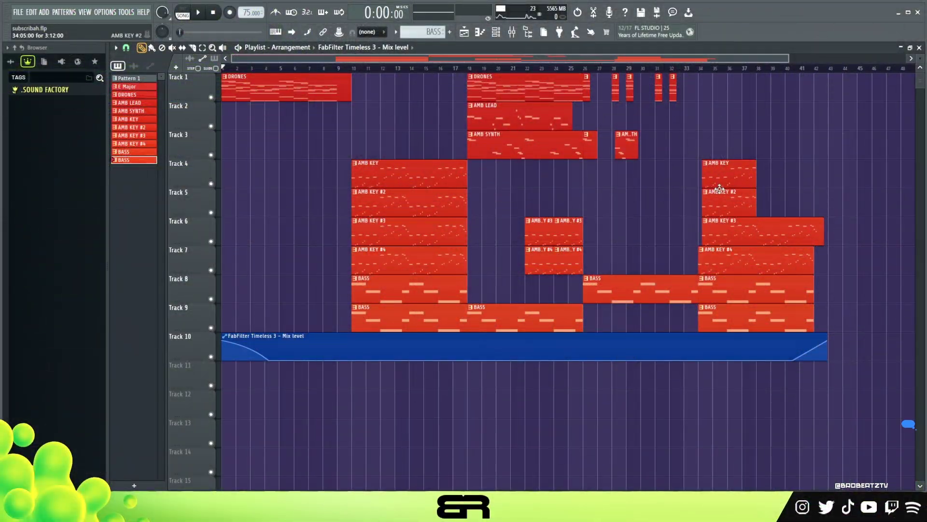
Step: Add a curved peak near bar 33 to the mix automation and audition it from bar 32
{"action": "left_click", "coordinate": [812, 68]}
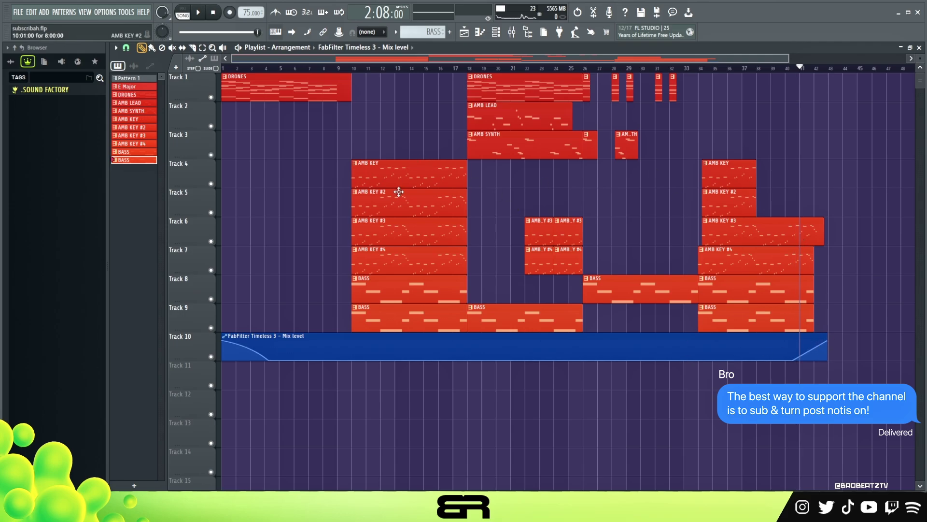
{"action": "right_click", "coordinate": [681, 368]}
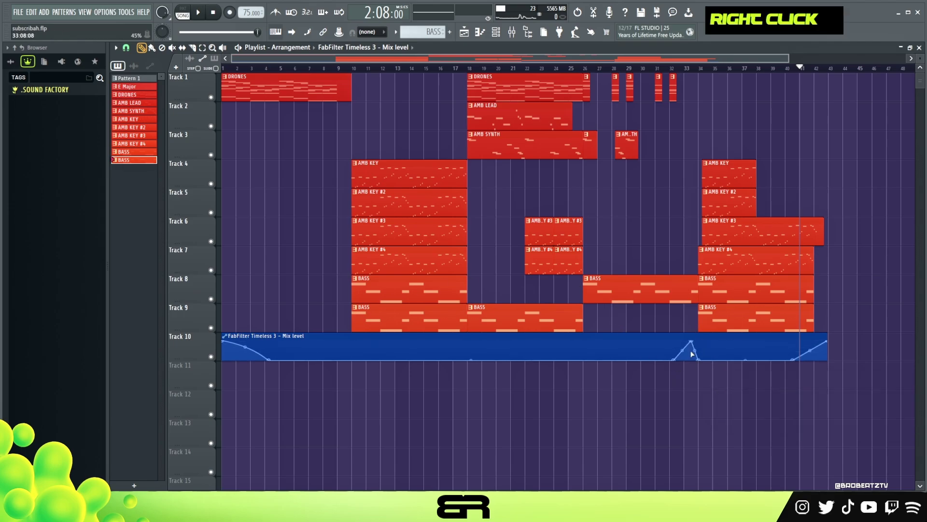
{"action": "scroll", "coordinate": [687, 63], "scroll_direction": "up", "scroll_amount": 2}
{"action": "scroll", "coordinate": [696, 65], "scroll_direction": "up", "scroll_amount": 2}
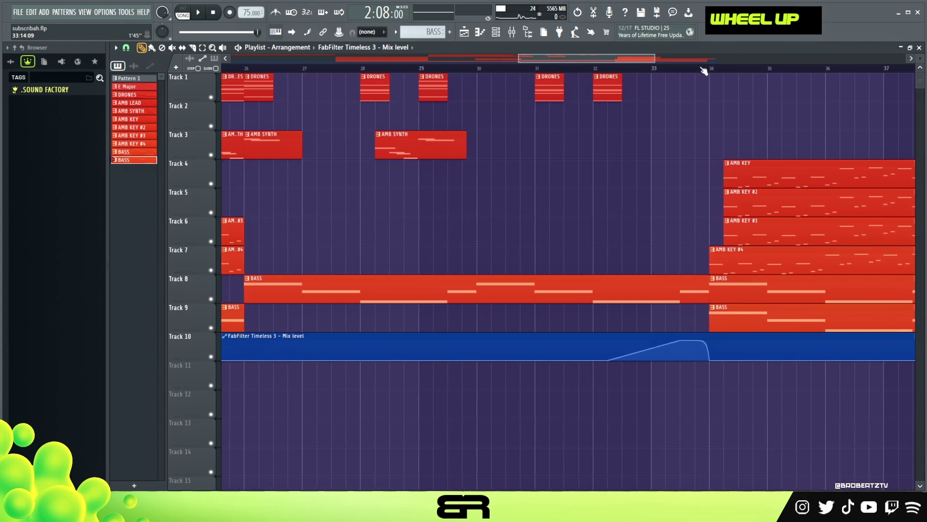
{"action": "scroll", "coordinate": [701, 67], "scroll_direction": "up", "scroll_amount": 1}
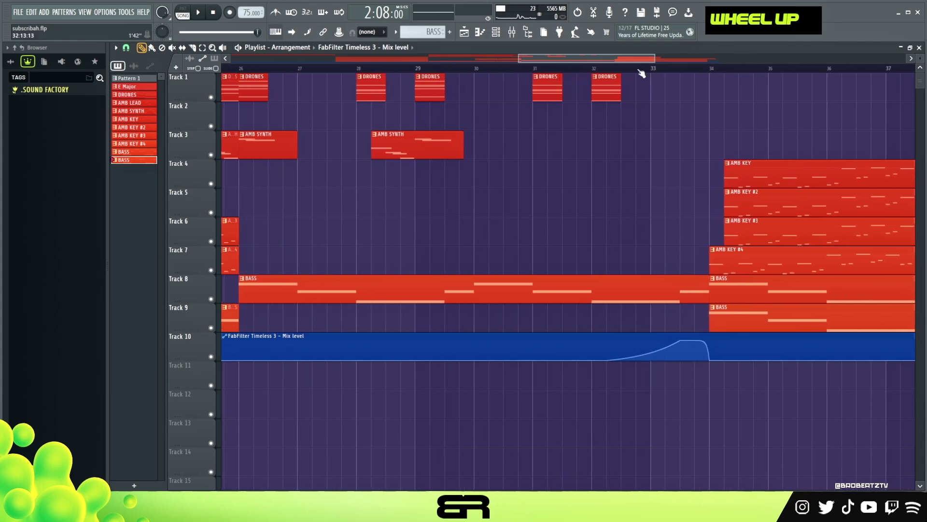
{"action": "key", "text": "space"}
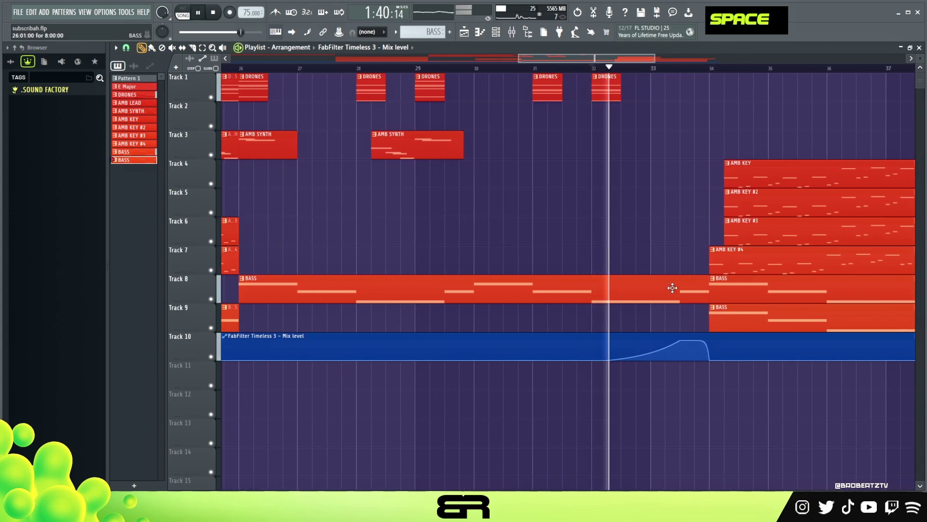
{"action": "left_click", "coordinate": [681, 344], "text": "alt"}
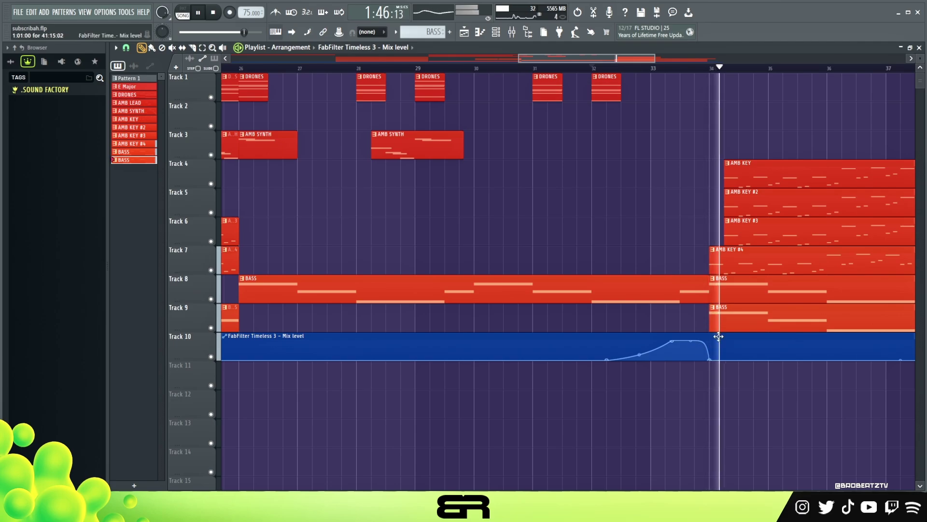
{"action": "key", "text": "space"}
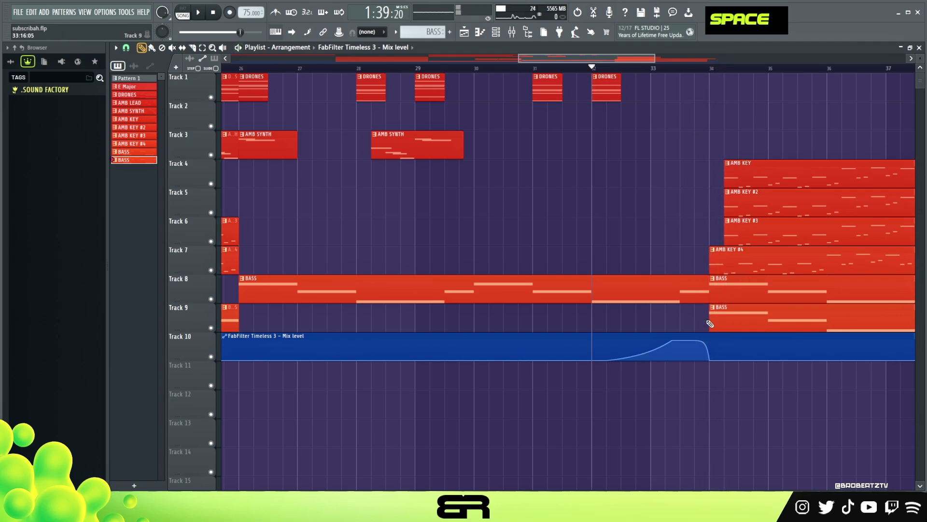
{"action": "scroll", "coordinate": [633, 62], "scroll_direction": "down", "scroll_amount": 3}
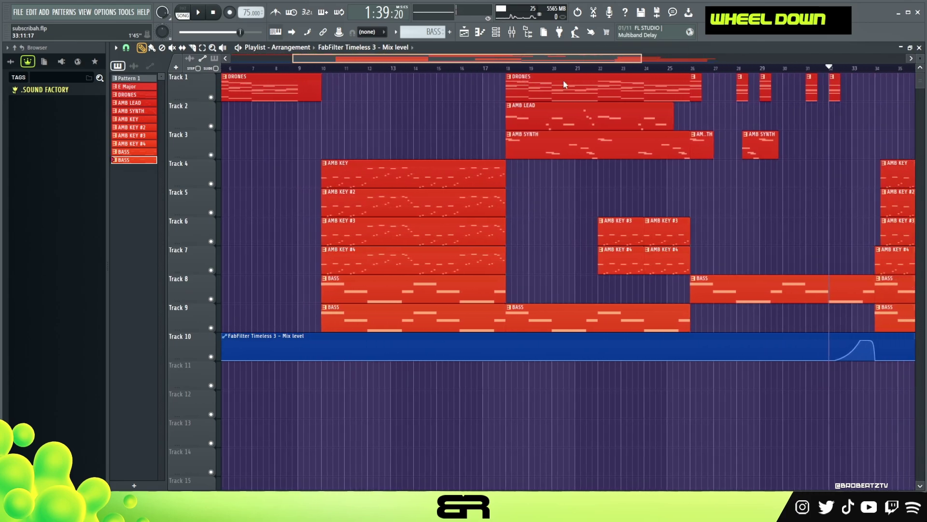
{"action": "left_click_drag", "start_coordinate": [658, 57], "coordinate": [660, 59]}
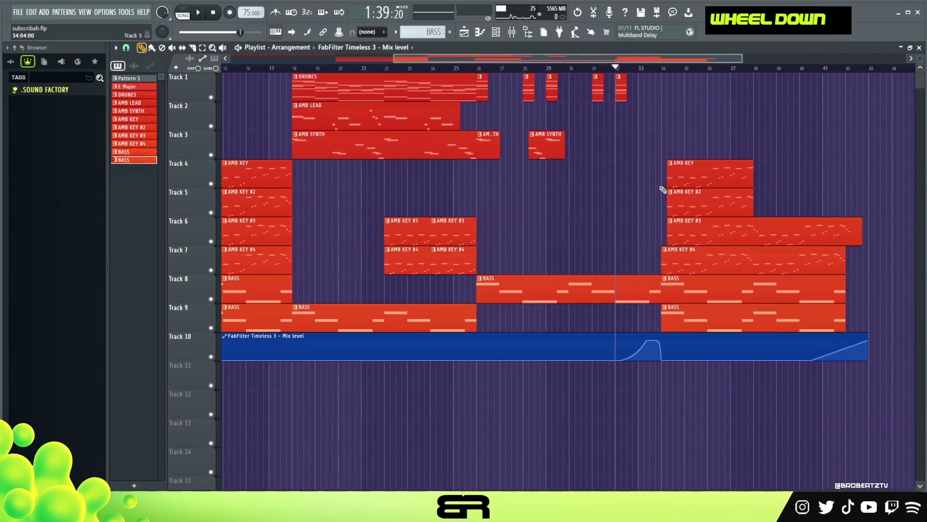
{"action": "left_click", "coordinate": [539, 69]}
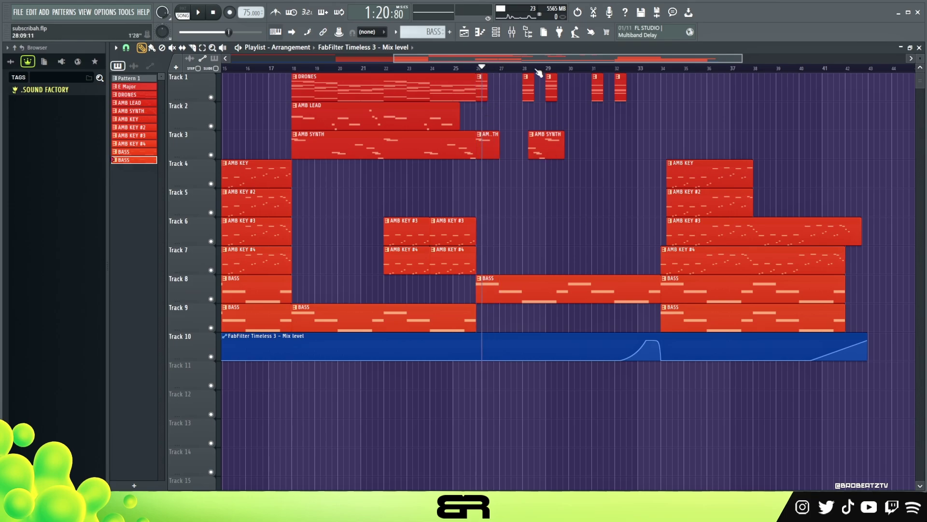
{"action": "scroll", "coordinate": [538, 73], "scroll_direction": "down", "scroll_amount": 2}
{"action": "left_click_drag", "start_coordinate": [548, 68], "coordinate": [199, 84]}
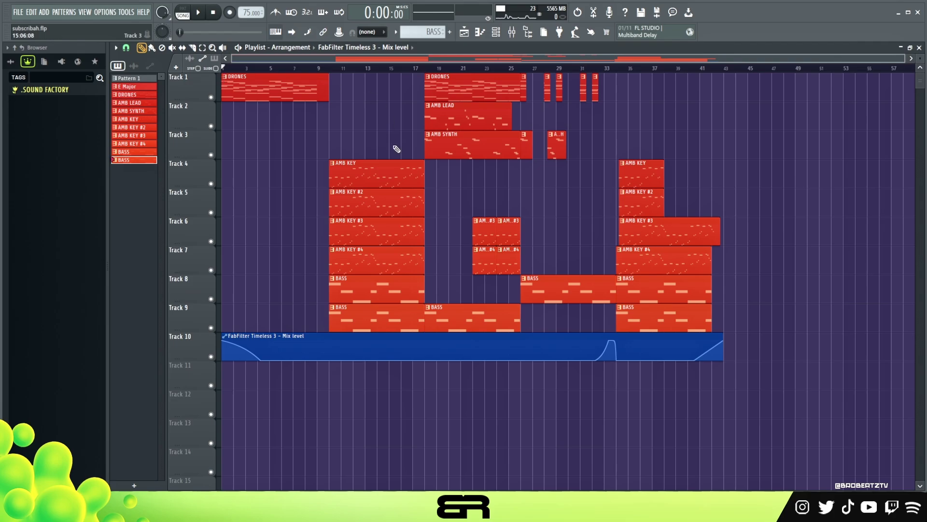
Step: Set the song position to bar 9 and remove a stray automation clip from Track 1
{"action": "left_click_drag", "start_coordinate": [764, 332], "coordinate": [345, 81], "text": "ctrl"}
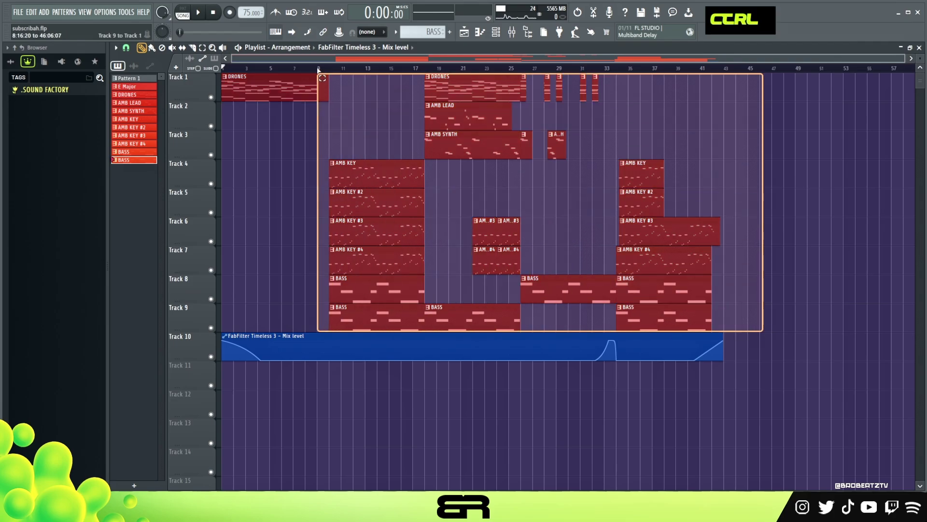
{"action": "scroll", "coordinate": [348, 81], "scroll_direction": "up", "scroll_amount": 2}
{"action": "scroll", "coordinate": [356, 81], "scroll_direction": "up", "scroll_amount": 1}
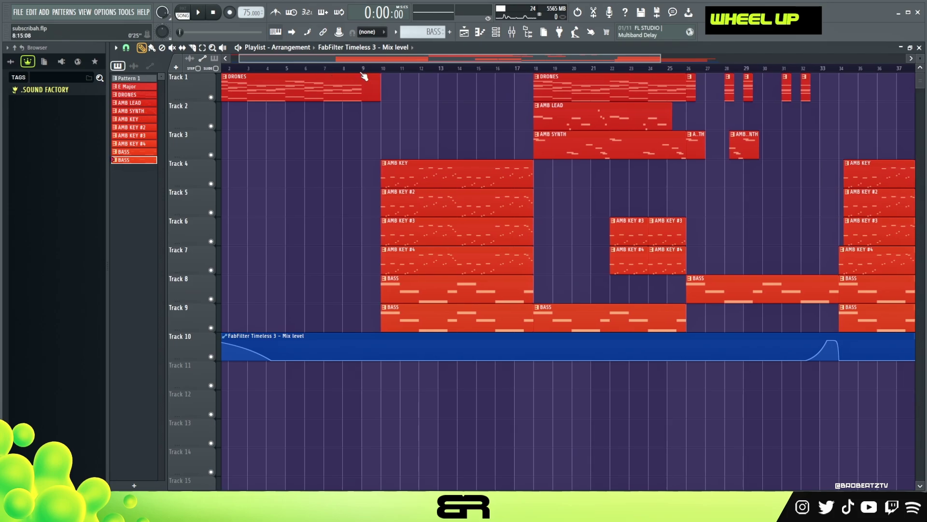
{"action": "double_click", "coordinate": [378, 82]}
{"action": "right_click", "coordinate": [391, 110]}
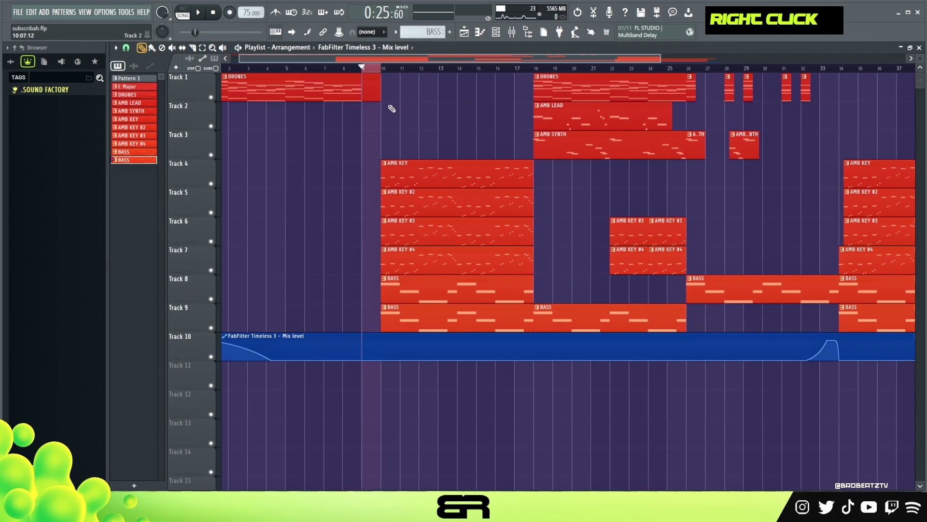
{"action": "left_click", "coordinate": [388, 97]}
{"action": "right_click", "coordinate": [389, 85]}
Step: Split the Track 10 automation clip at bar 9 and trim the first DRONES clip to end there
{"action": "left_click", "coordinate": [366, 354], "text": "shift"}
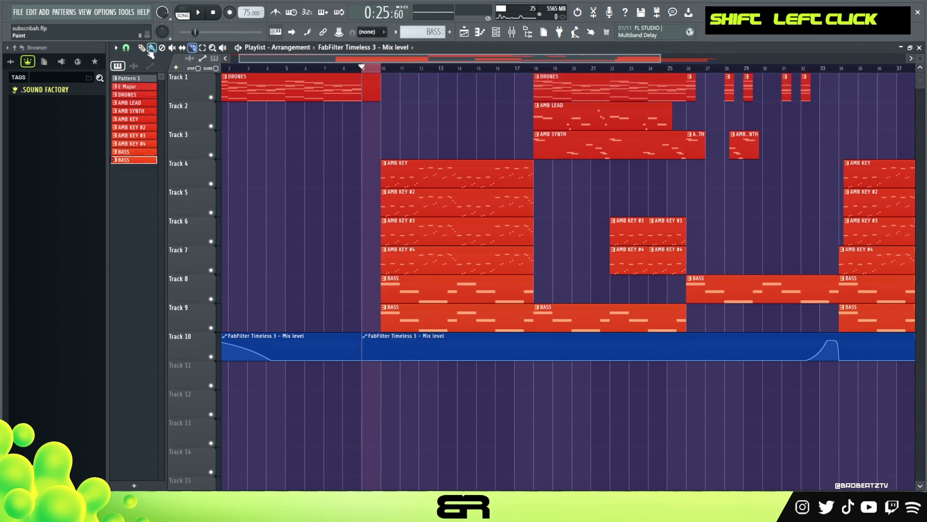
{"action": "left_click_drag", "start_coordinate": [380, 92], "coordinate": [370, 92]}
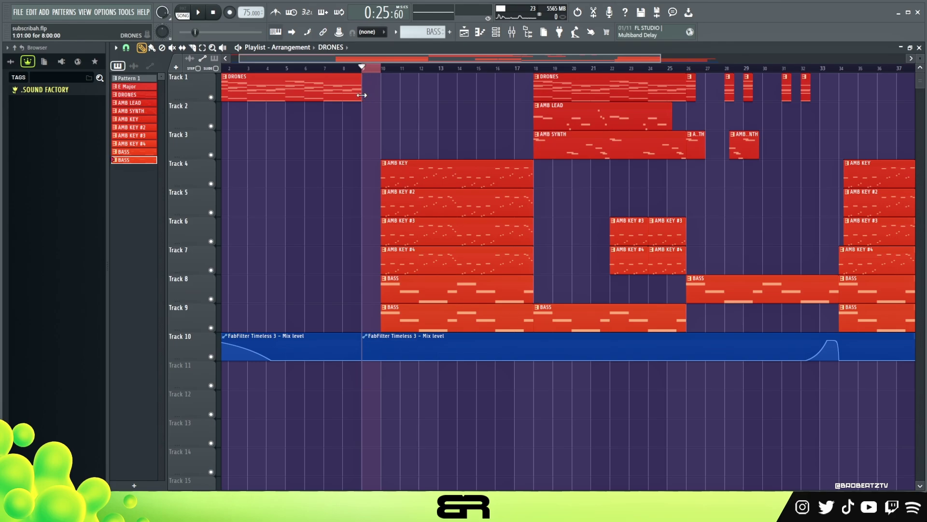
{"action": "scroll", "coordinate": [376, 72], "scroll_direction": "down", "scroll_amount": 3}
{"action": "mouse_move", "coordinate": [740, 74]}
{"action": "left_mouse_down"}
{"action": "mouse_move", "coordinate": [540, 227]}
{"action": "mouse_move", "coordinate": [352, 333]}
{"action": "left_mouse_up"}
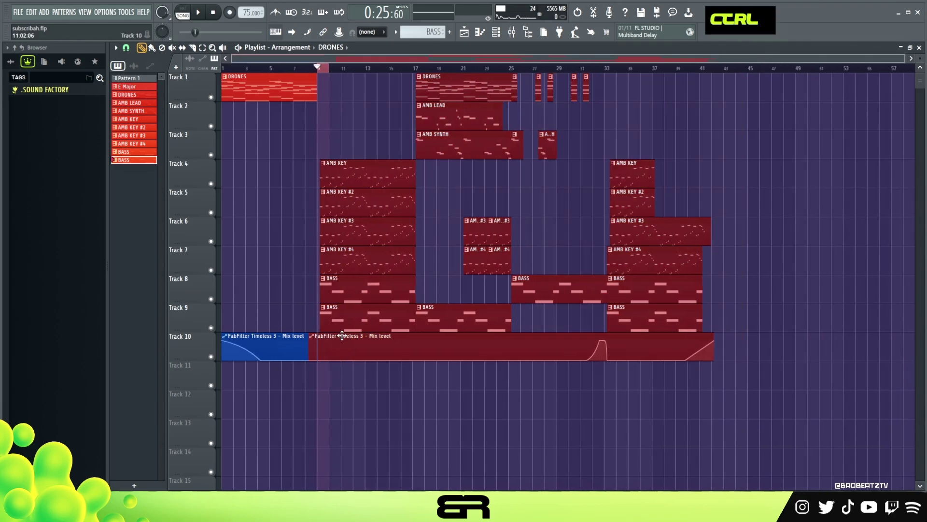
{"action": "right_click", "coordinate": [322, 72]}
{"action": "double_click", "coordinate": [324, 73]}
Step: Add time markers at bar 9 and the song start, naming the start marker INTRO
{"action": "key", "text": "ctrl+t"}
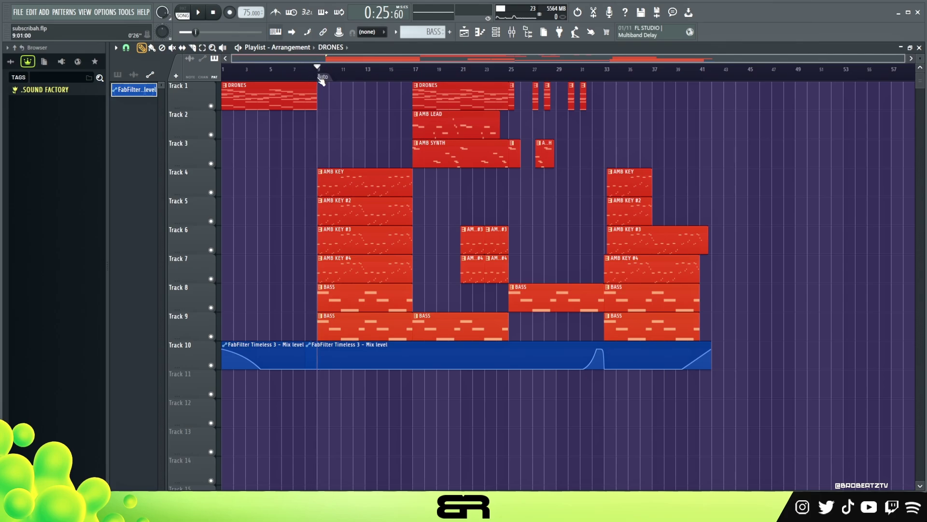
{"action": "scroll", "coordinate": [319, 75], "scroll_direction": "up", "scroll_amount": 3}
{"action": "scroll", "coordinate": [319, 75], "scroll_direction": "up", "scroll_amount": 1}
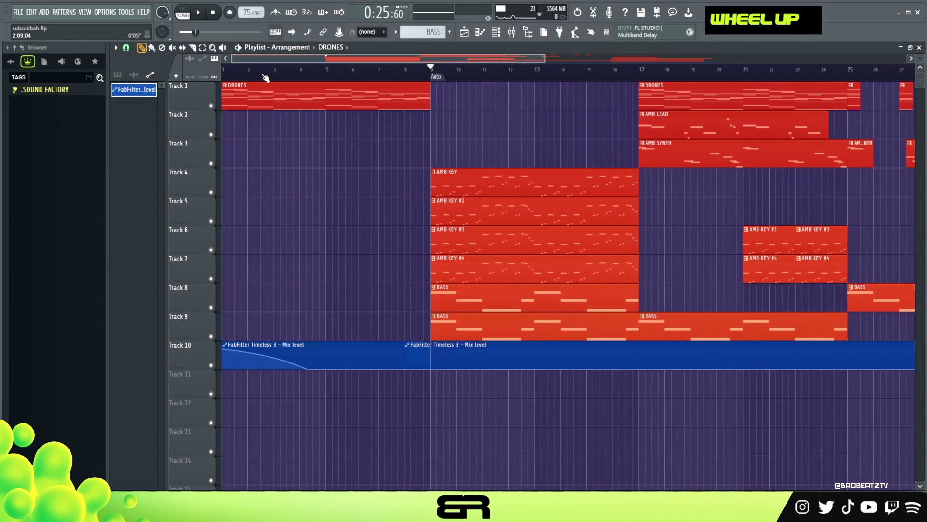
{"action": "scroll", "coordinate": [266, 78], "scroll_direction": "down", "scroll_amount": 2}
{"action": "left_click_drag", "start_coordinate": [276, 81], "coordinate": [226, 82]}
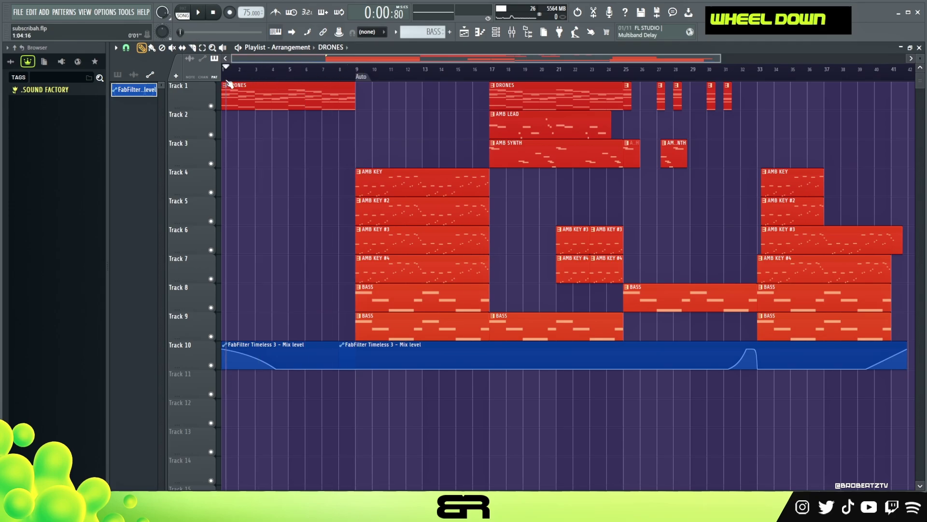
{"action": "left_click", "coordinate": [231, 77], "text": "ctrl"}
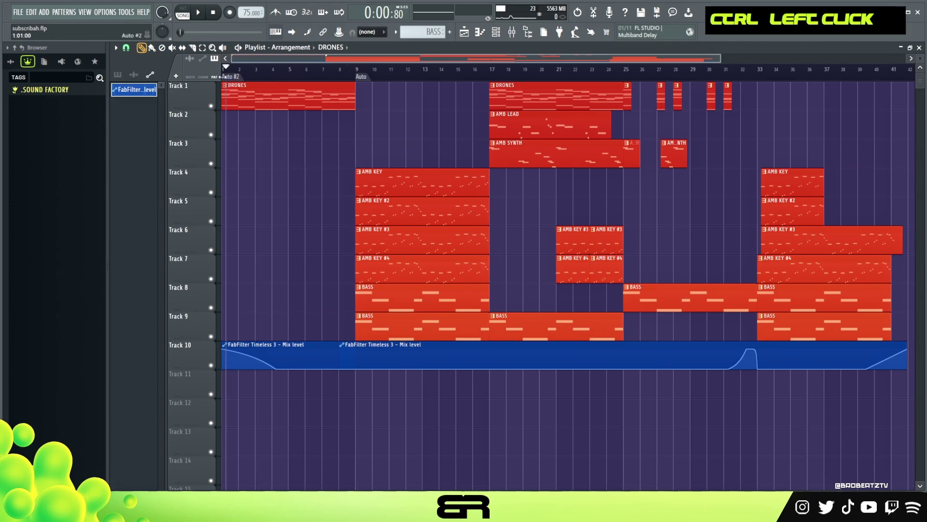
{"action": "right_click", "coordinate": [230, 77]}
{"action": "left_click", "coordinate": [249, 126]}
{"action": "key", "text": "Caps_Lock"}
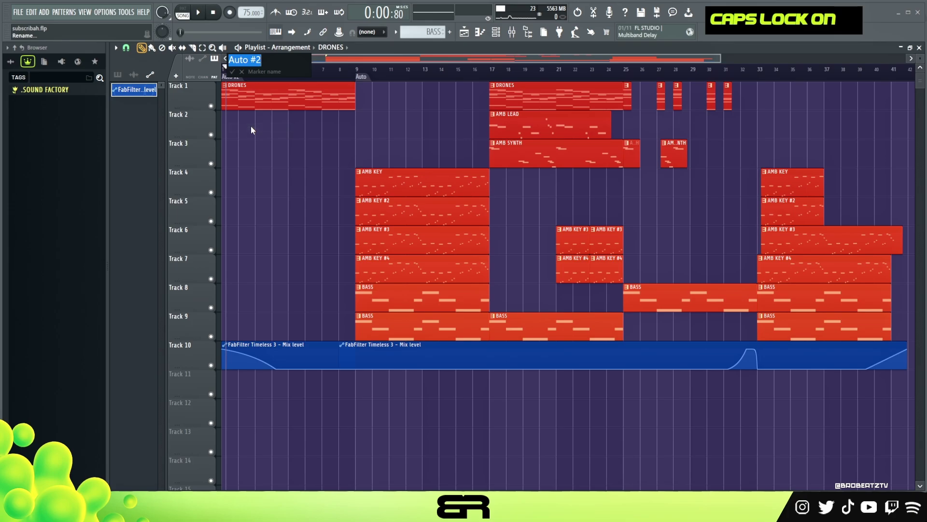
{"action": "type", "text": "INTRO"}
{"action": "key", "text": "Return"}
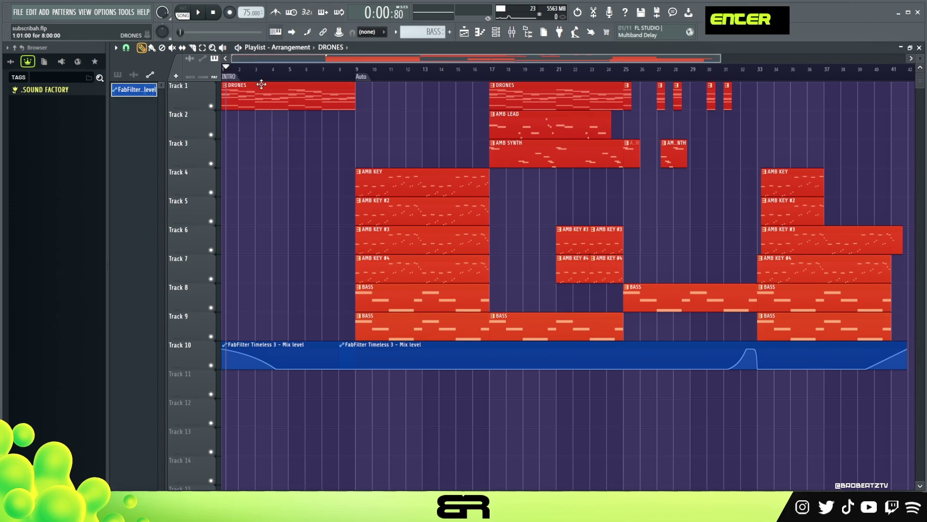
Step: Rename the bar 9 marker to HOOK
{"action": "left_click", "coordinate": [359, 73]}
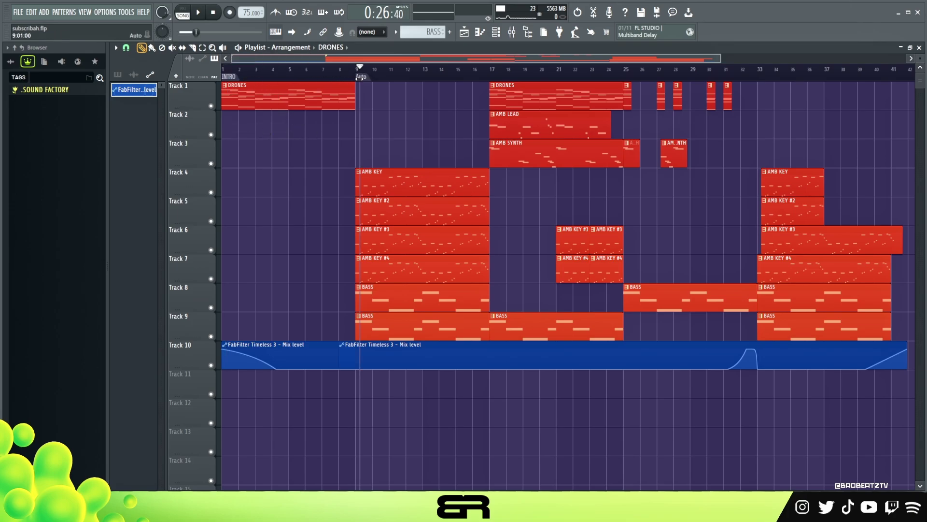
{"action": "right_click", "coordinate": [360, 75]}
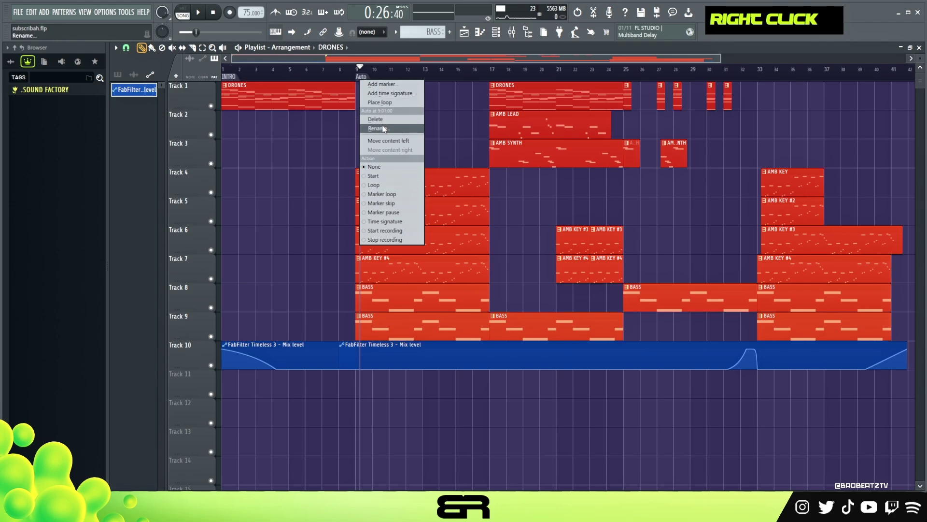
{"action": "left_click", "coordinate": [383, 128]}
{"action": "type", "text": "HOOK"}
{"action": "key", "text": "Return"}
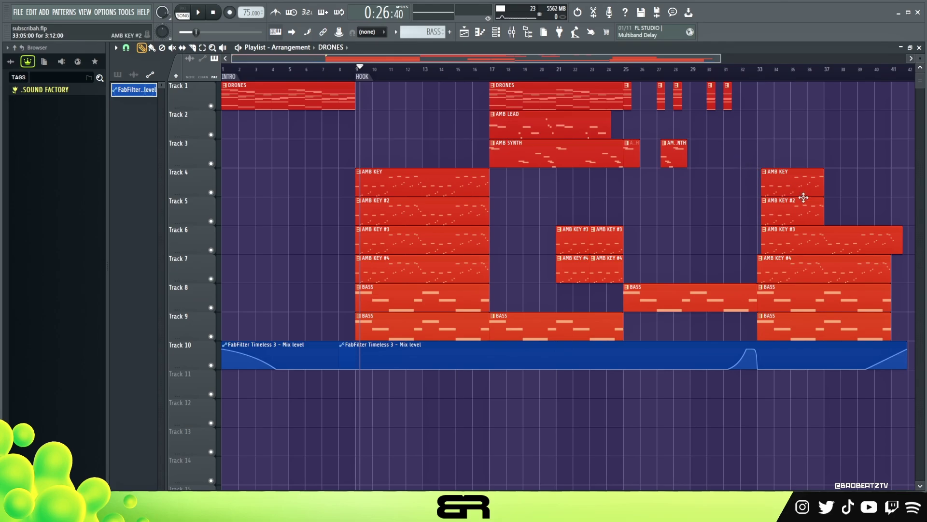
Step: Add a time marker named VERSE at bar 17 and deselect the clips
{"action": "right_click", "coordinate": [492, 82]}
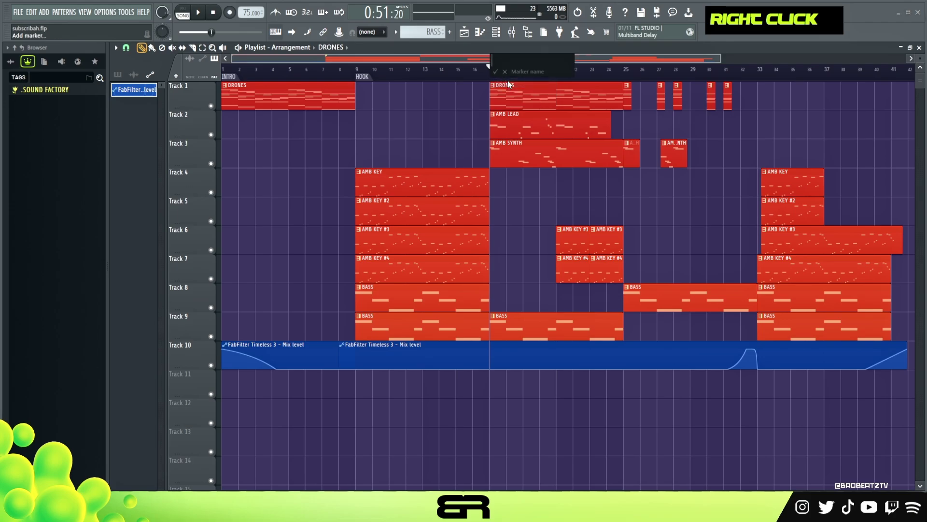
{"action": "type", "text": "VERSE"}
{"action": "key", "text": "Return"}
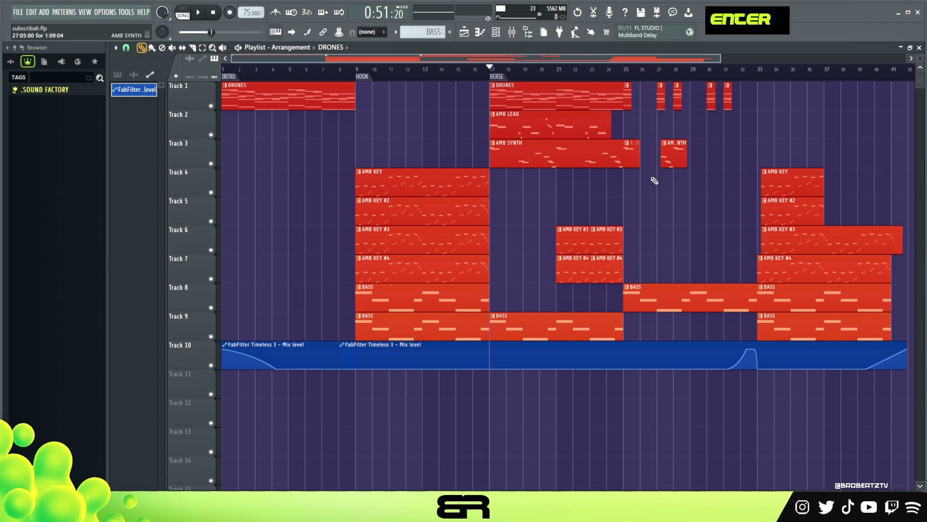
{"action": "right_click", "coordinate": [732, 140]}
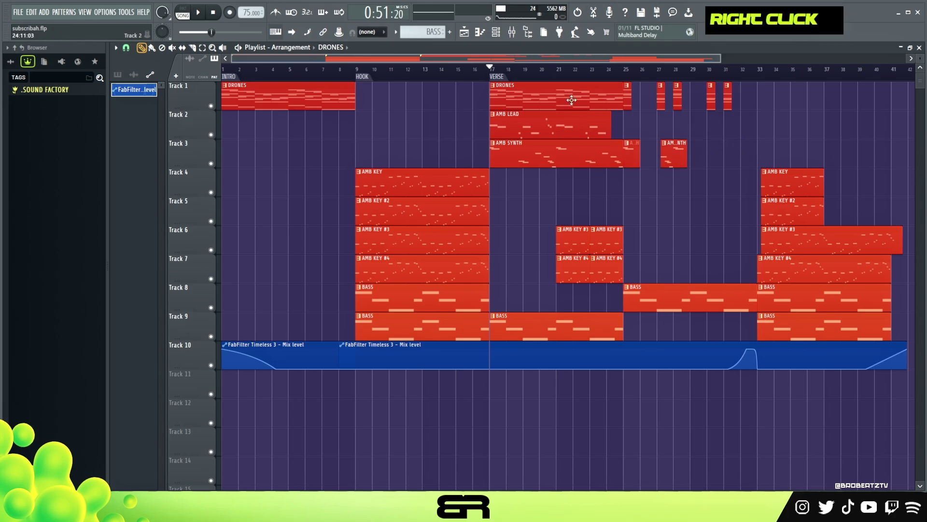
{"action": "scroll", "coordinate": [531, 57], "scroll_direction": "right", "scroll_amount": 1}
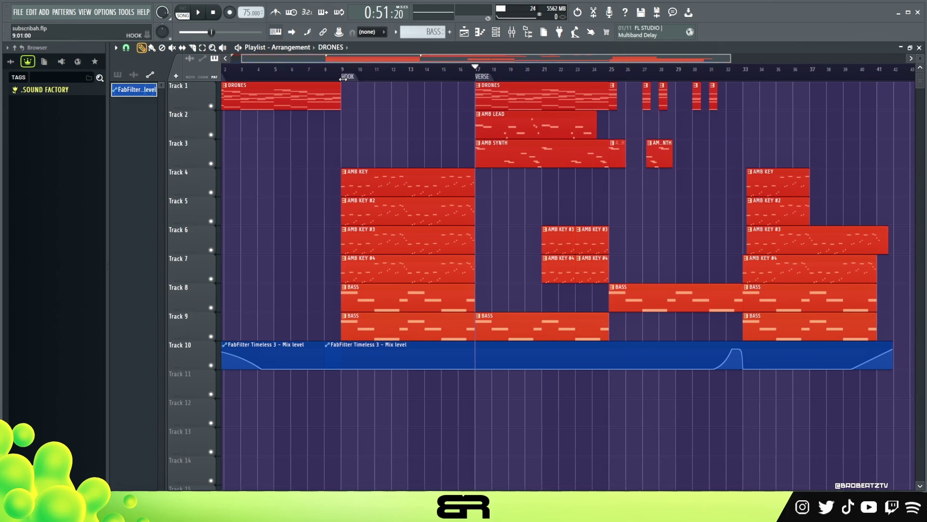
Step: Select the BASS clips on Tracks 8–9 and add a new marker at bar 33
{"action": "double_click", "coordinate": [477, 68]}
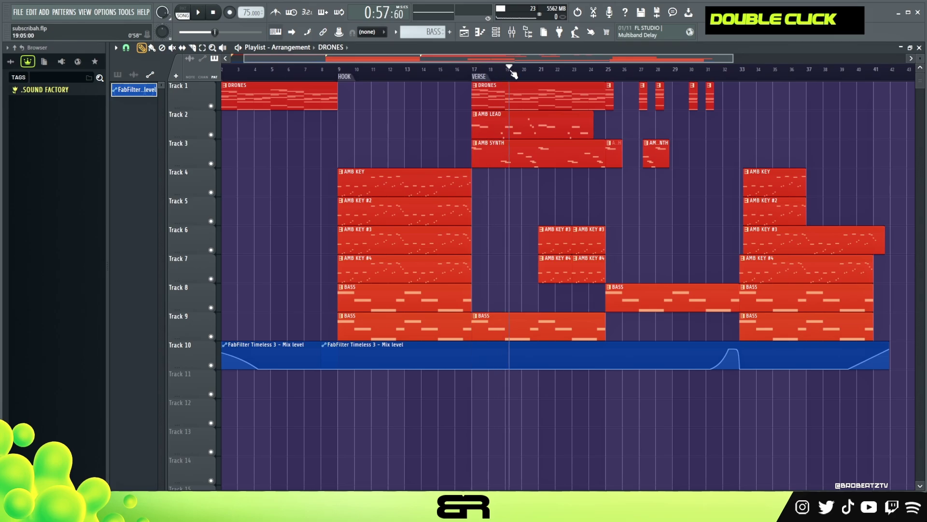
{"action": "mouse_move", "coordinate": [512, 68]}
{"action": "left_mouse_down"}
{"action": "mouse_move", "coordinate": [616, 85]}
{"action": "mouse_move", "coordinate": [498, 87]}
{"action": "left_mouse_up"}
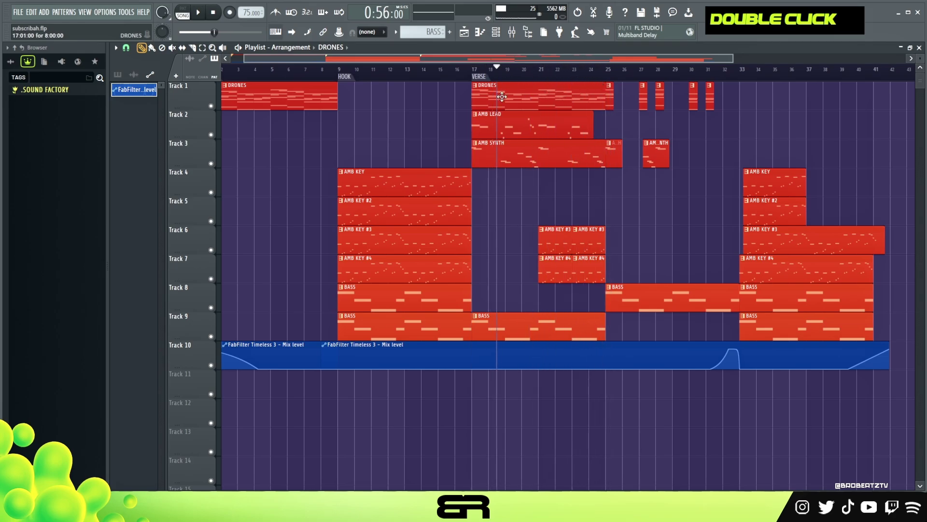
{"action": "left_click", "coordinate": [536, 327], "text": "ctrl"}
{"action": "left_click", "coordinate": [673, 297], "text": "ctrl+shift"}
{"action": "left_click", "coordinate": [737, 84], "text": "ctrl+shift"}
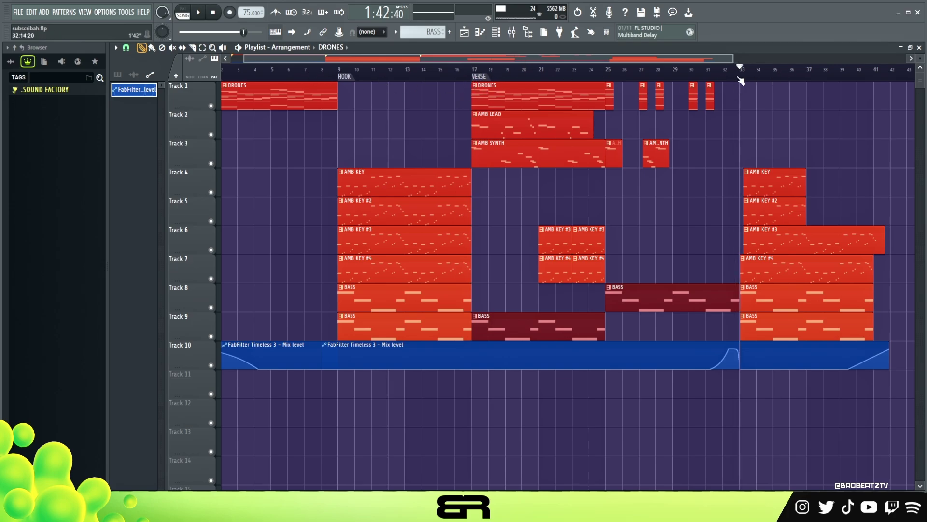
{"action": "key", "text": "ctrl"}
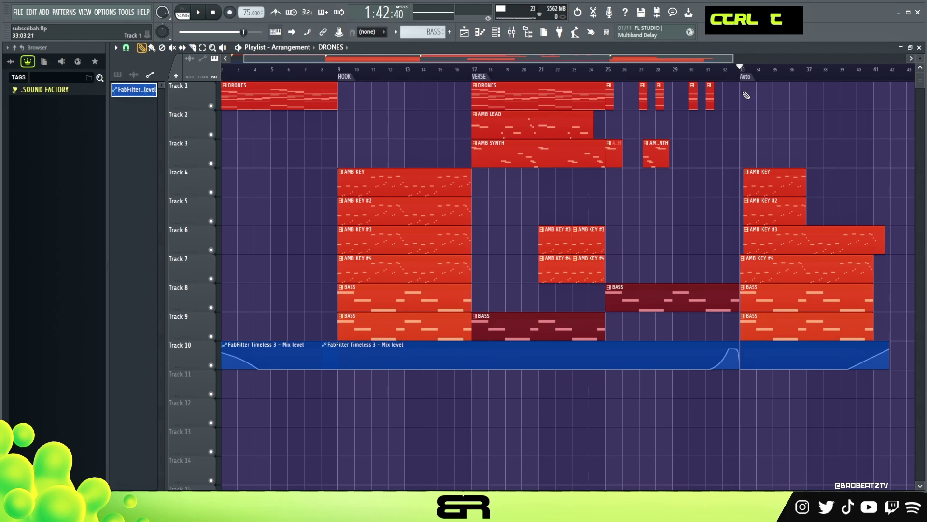
Step: Rename the bar 33 marker to HOOK
{"action": "right_click", "coordinate": [746, 78]}
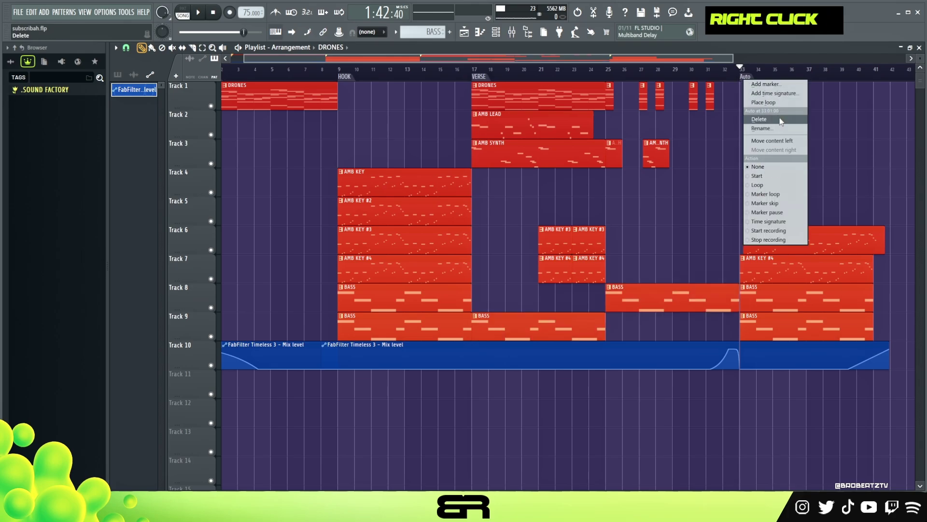
{"action": "left_click", "coordinate": [777, 128]}
{"action": "type", "text": "HOOK"}
{"action": "key", "text": "Return"}
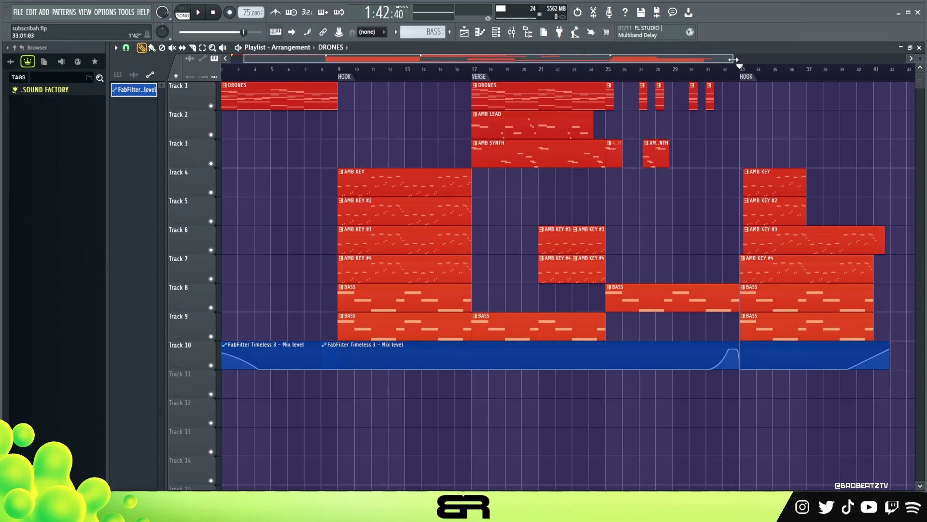
{"action": "scroll", "coordinate": [745, 69], "scroll_direction": "down", "scroll_amount": 2}
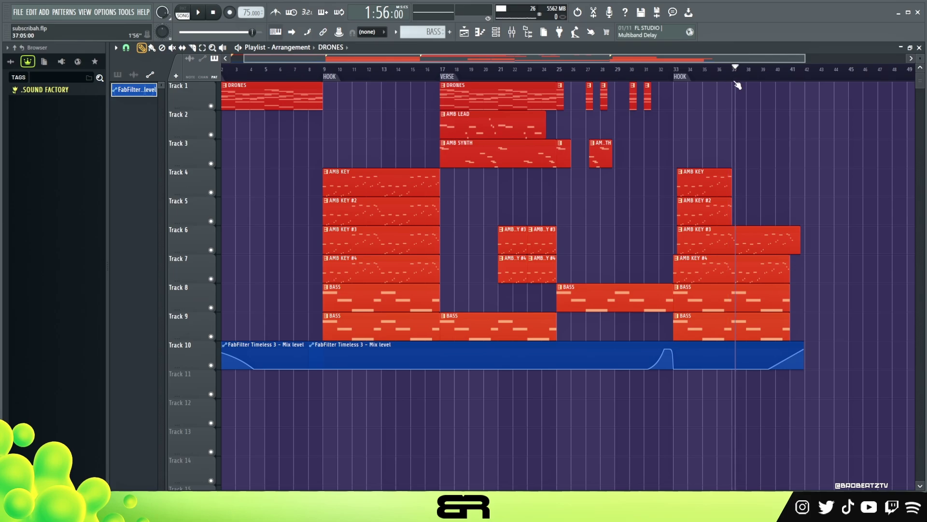
Step: Add an OUTRO marker at bar 37 and play the arrangement from bar 9
{"action": "right_click", "coordinate": [734, 72]}
{"action": "left_click", "coordinate": [753, 81]}
{"action": "type", "text": "OUTRO"}
{"action": "key", "text": "Return"}
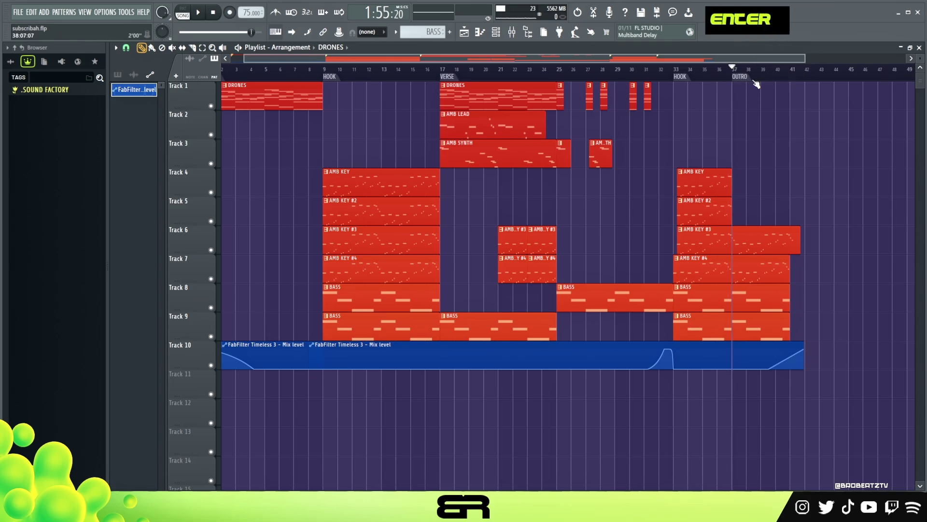
{"action": "left_click_drag", "start_coordinate": [742, 189], "coordinate": [790, 224]}
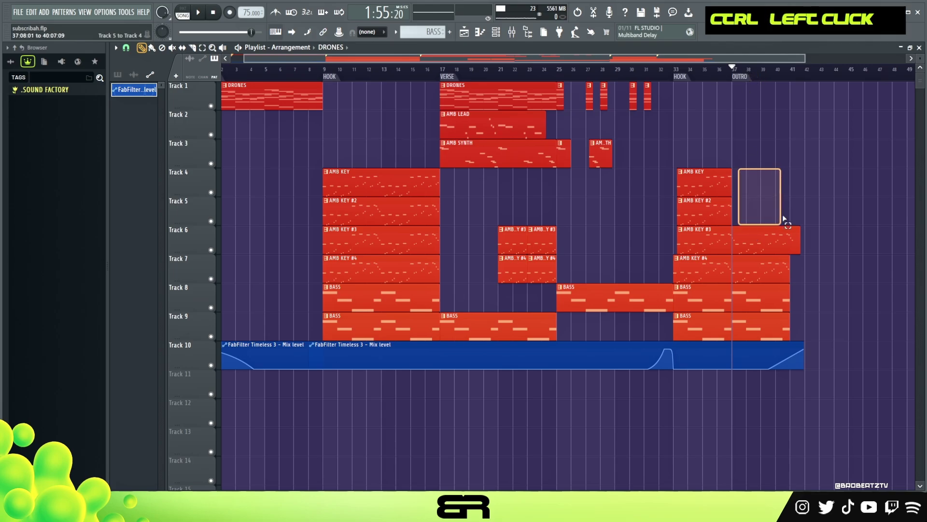
{"action": "scroll", "coordinate": [719, 73], "scroll_direction": "down", "scroll_amount": 2}
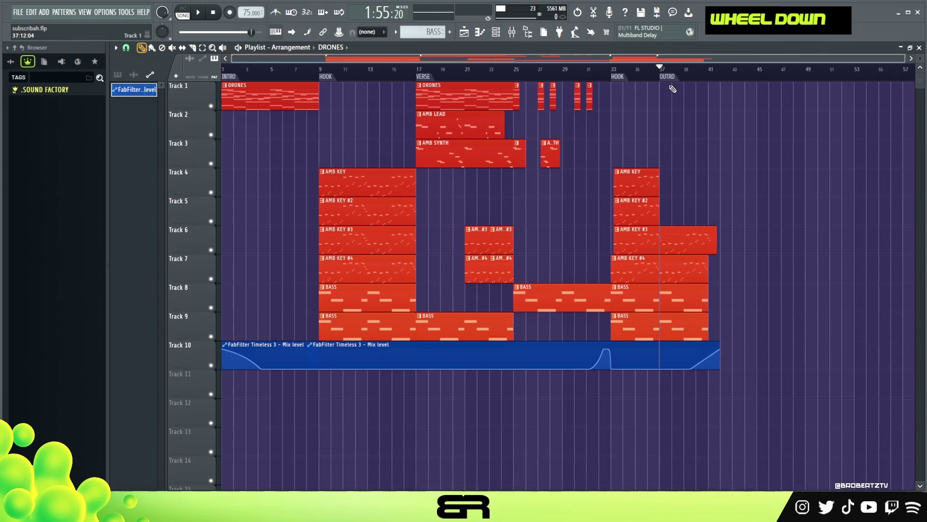
{"action": "left_click_drag", "start_coordinate": [713, 85], "coordinate": [308, 133]}
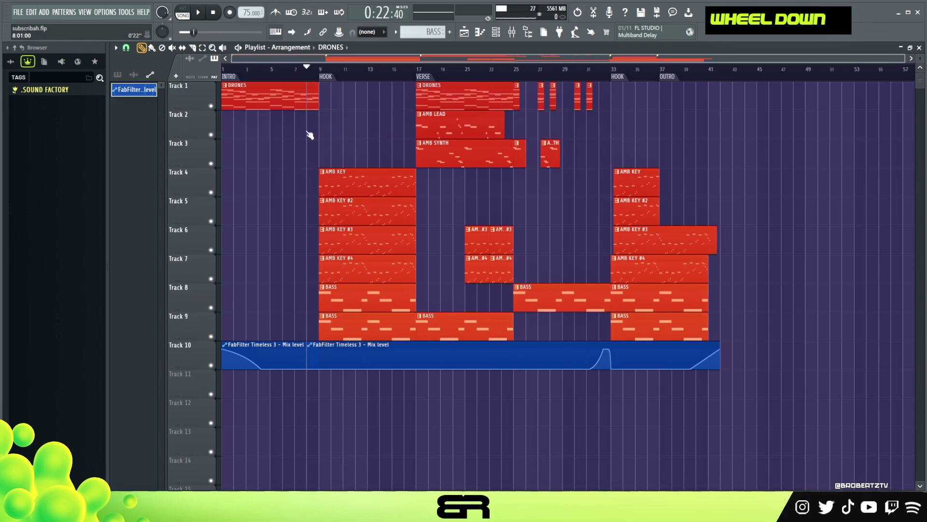
{"action": "key", "text": "space"}
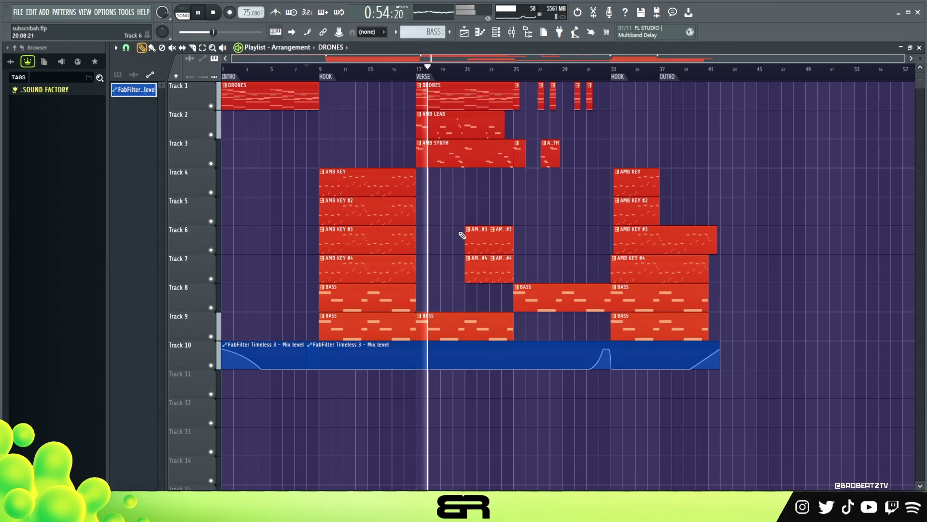
{"action": "key", "text": "space"}
{"action": "left_click", "coordinate": [609, 70]}
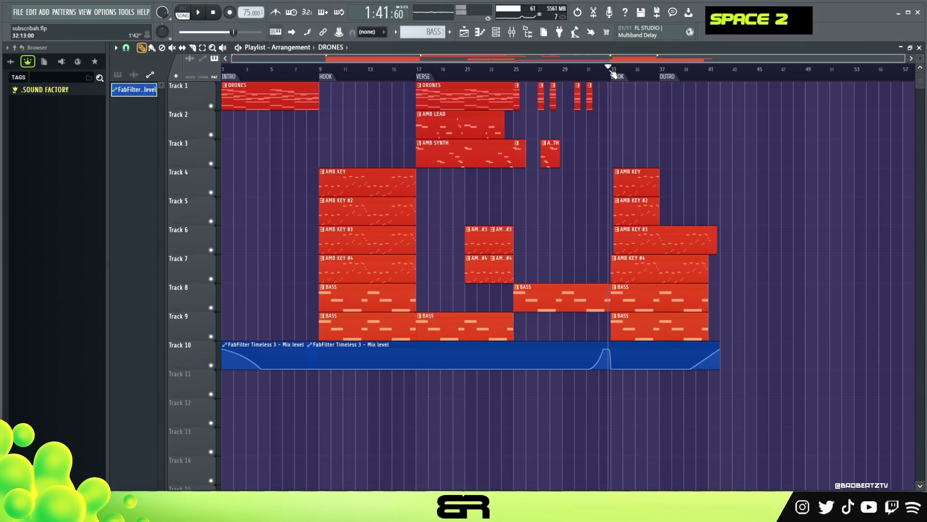
{"action": "left_click_drag", "start_coordinate": [613, 73], "coordinate": [602, 73]}
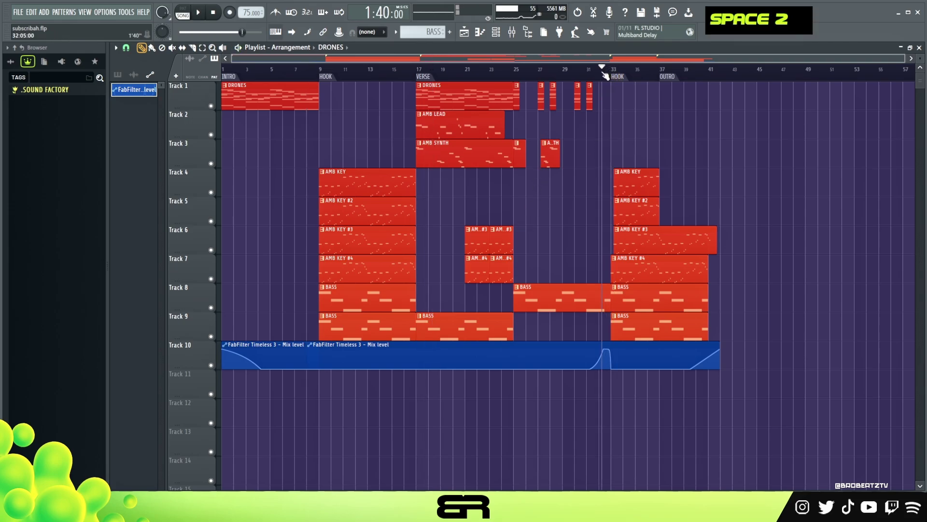
{"action": "key", "text": "space"}
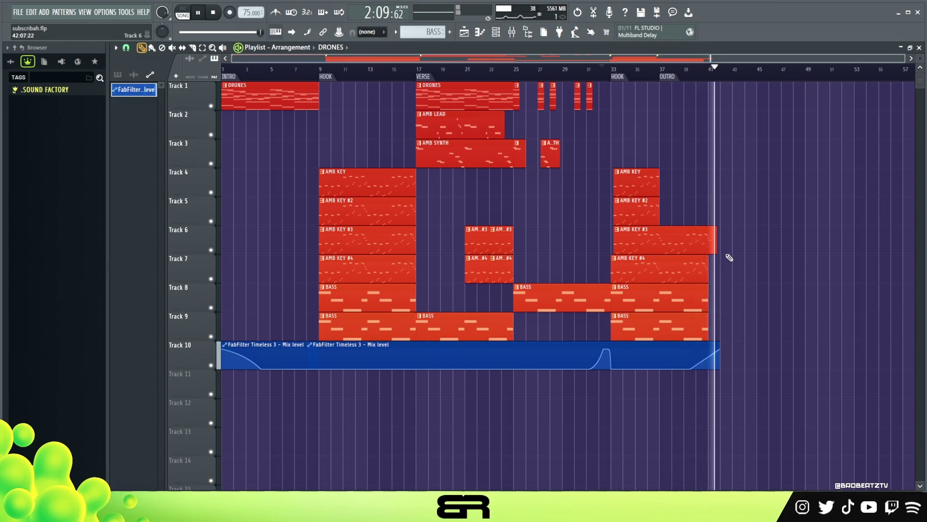
{"action": "key", "text": "space"}
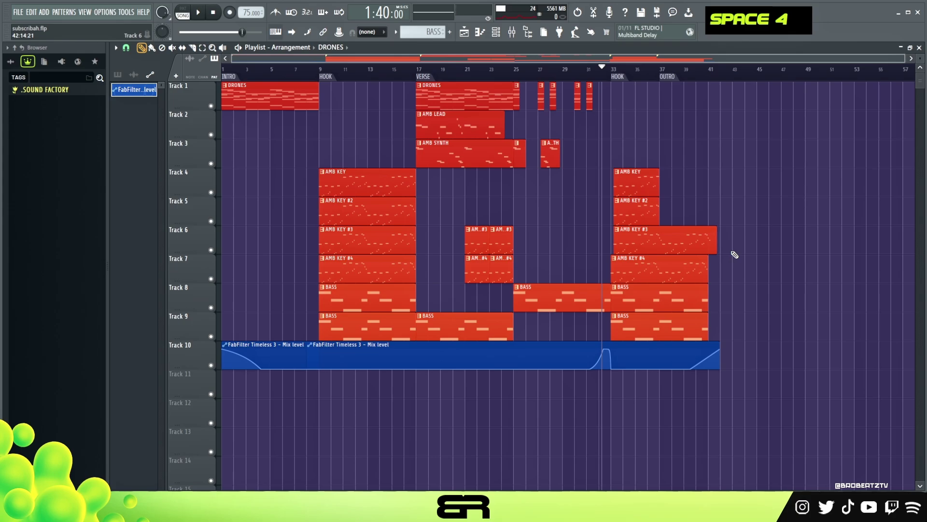